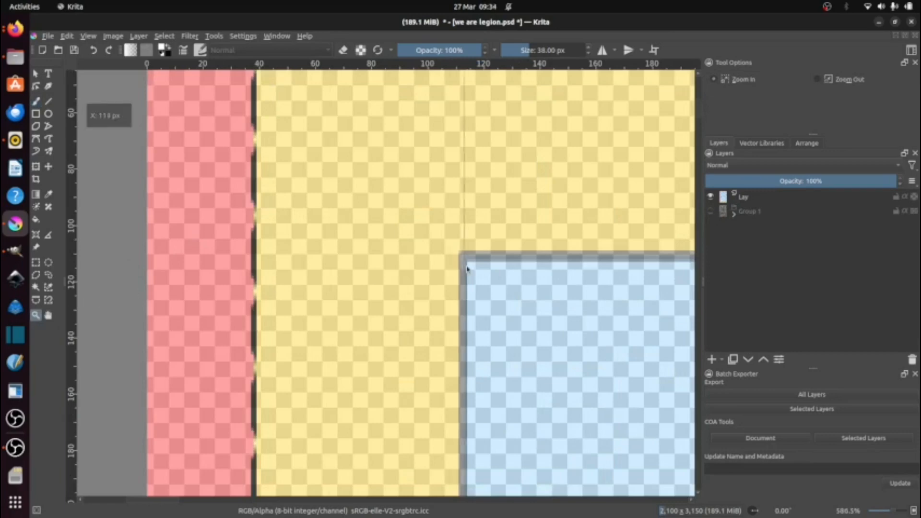
# Step: Place guides along the edges of the template's blue live area, with the first vertical guide at about 113 px
pyautogui.moveTo(374, 234); pyautogui.dragTo(369, 258)
pyautogui.scroll(-10, 398, 326)
pyautogui.moveTo(479, 408); pyautogui.dragTo(575, 474)
pyautogui.moveTo(260, 236); pyautogui.dragTo(302, 266)
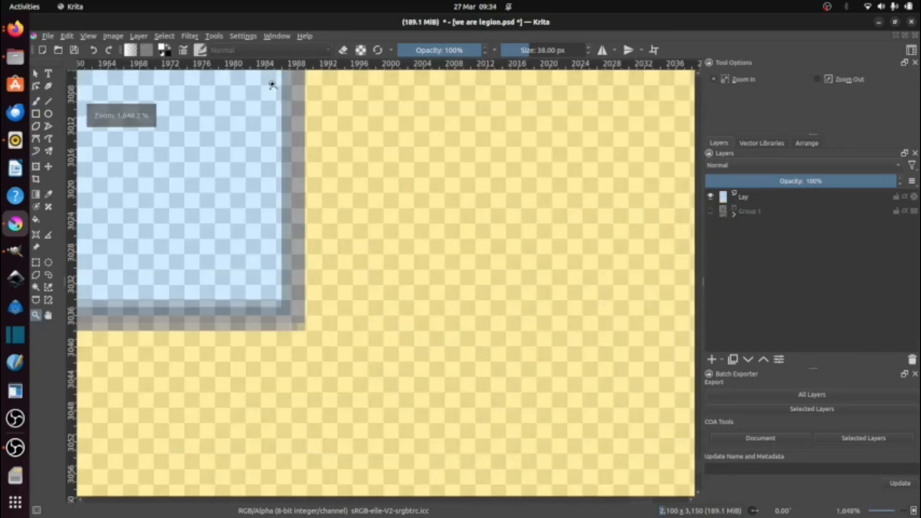
pyautogui.moveTo(273, 64); pyautogui.dragTo(338, 295)
pyautogui.scroll(-10, 281, 324)
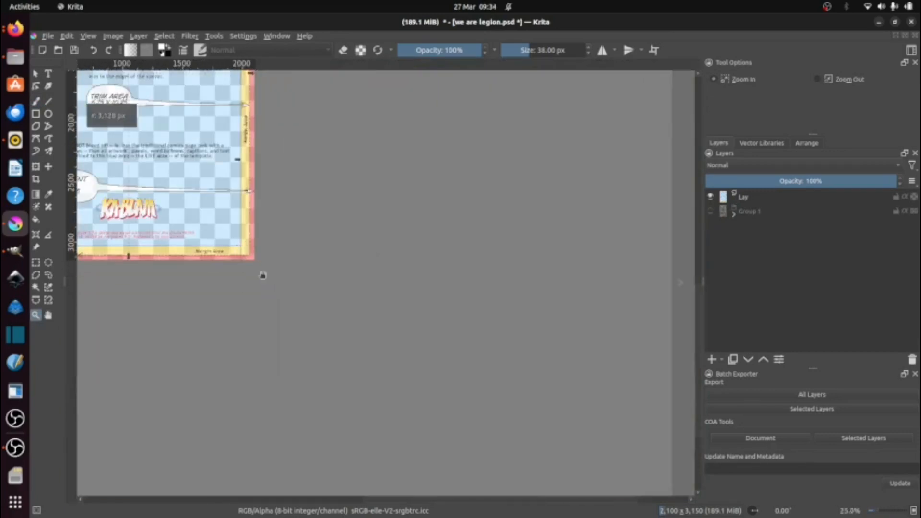
pyautogui.press('2')
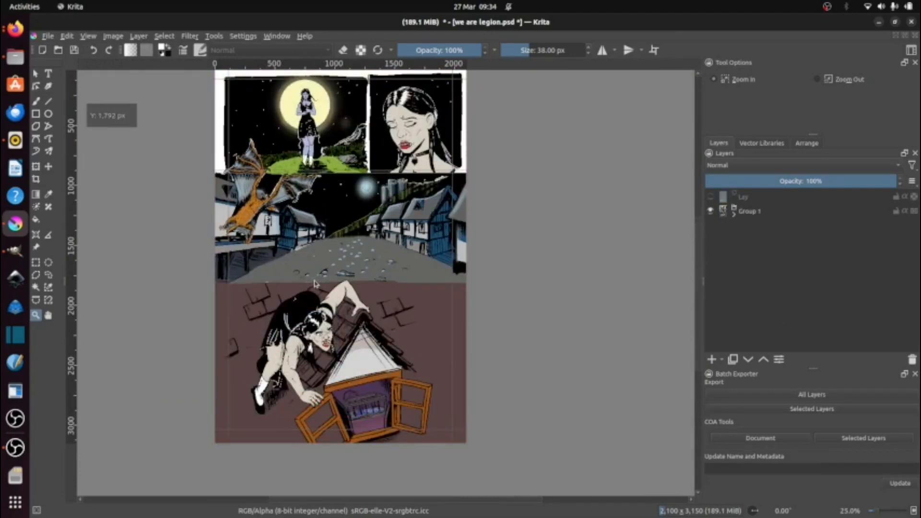
# Step: Add a vector layer above Group 1 and lock the guides
pyautogui.click(722, 360)
pyautogui.click(734, 308)
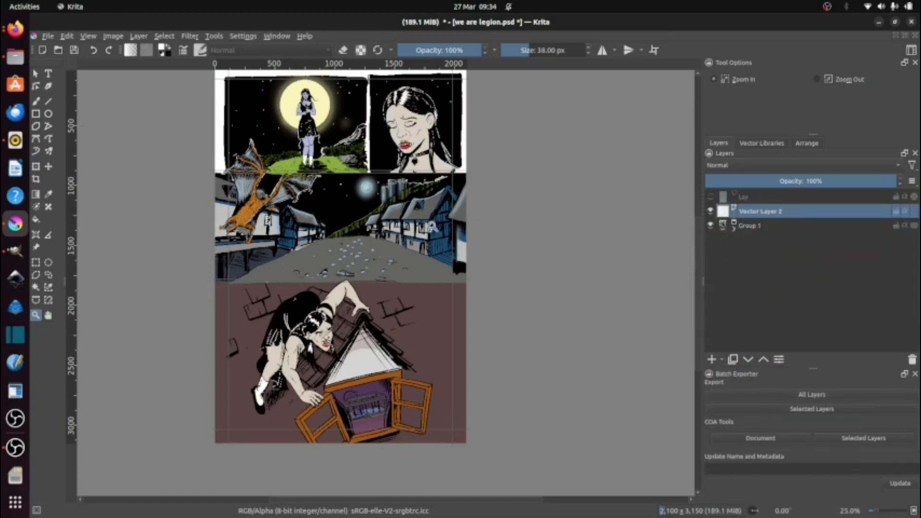
pyautogui.scroll(-1, 417, 230)
pyautogui.click(88, 36)
pyautogui.click(144, 183)
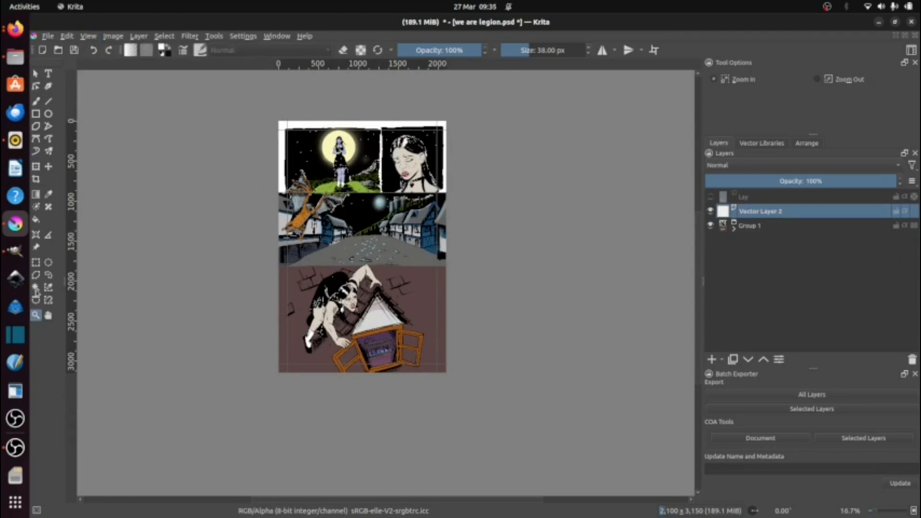
# Step: Draw a filled black rectangle covering the whole page and enable snapping to guides
pyautogui.click(35, 115)
pyautogui.moveTo(268, 117); pyautogui.dragTo(442, 379)
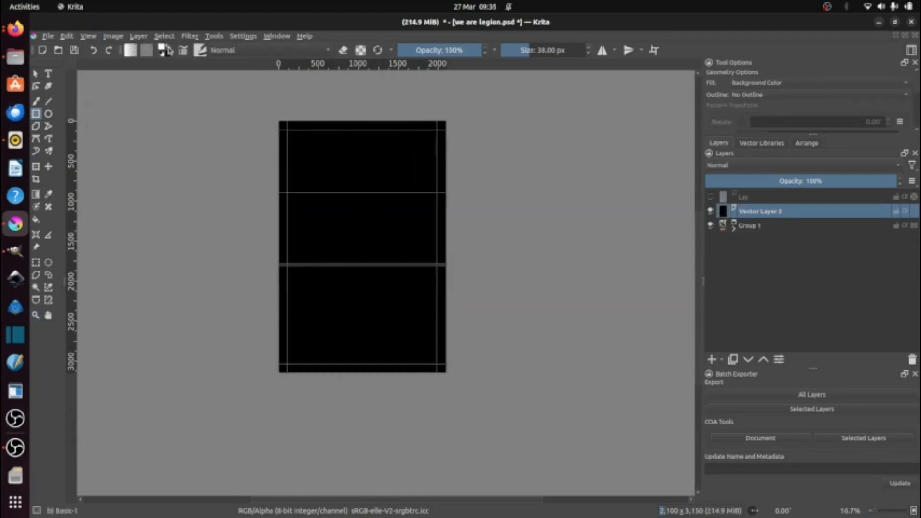
pyautogui.click(89, 37)
pyautogui.moveTo(137, 231)
pyautogui.click(290, 231)
# Step: With Vector Layer 2 hidden, unlock the guides and place two vertical guides at about 1250 and 1305 px between the top panels
pyautogui.click(710, 211)
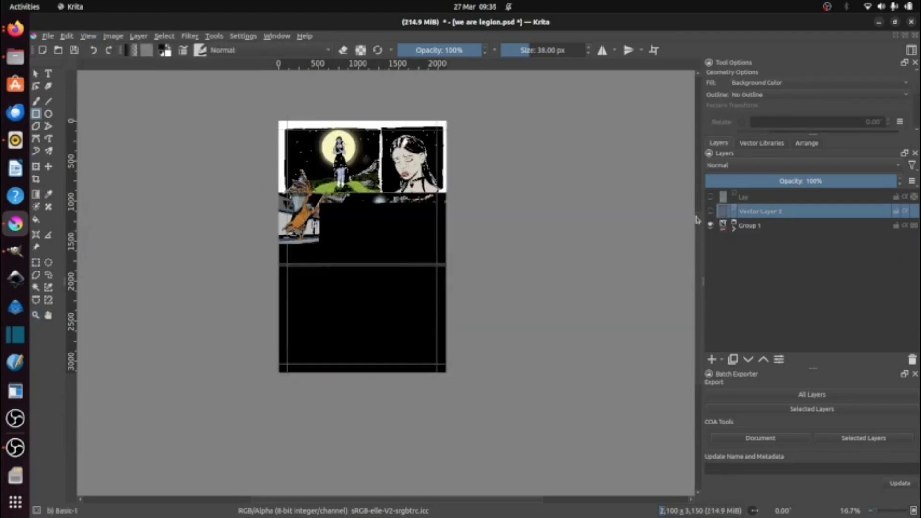
pyautogui.click(88, 37)
pyautogui.click(121, 182)
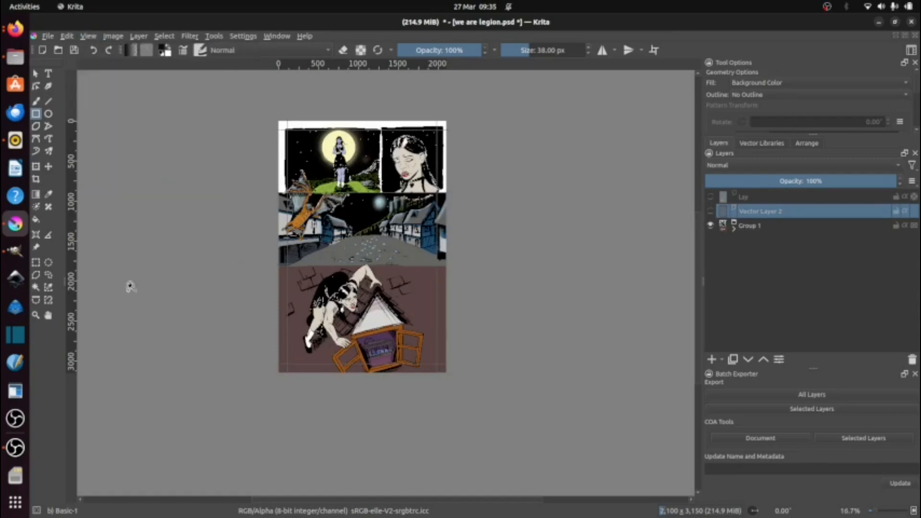
pyautogui.click(36, 315)
pyautogui.moveTo(368, 123); pyautogui.dragTo(409, 205)
pyautogui.moveTo(71, 272); pyautogui.dragTo(356, 341)
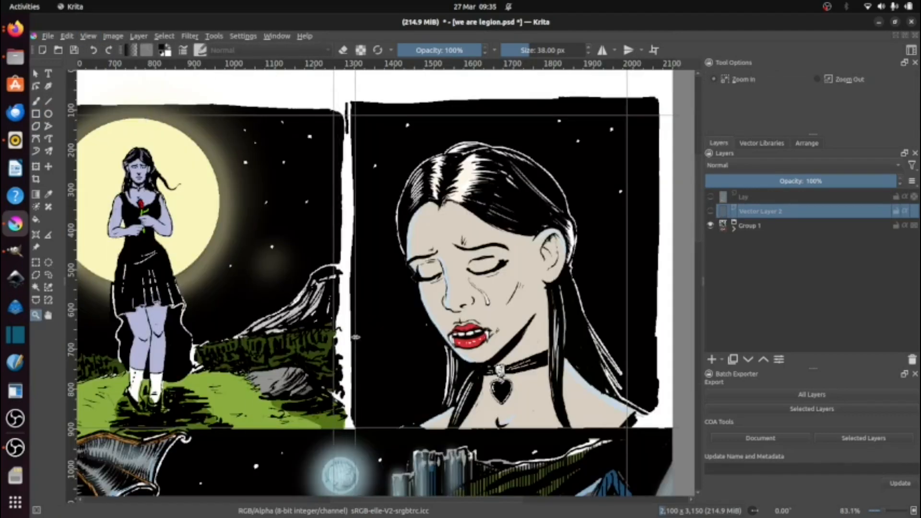
# Step: Lock the guides and show Vector Layer 2
pyautogui.scroll(-4, 356, 338)
pyautogui.click(67, 36)
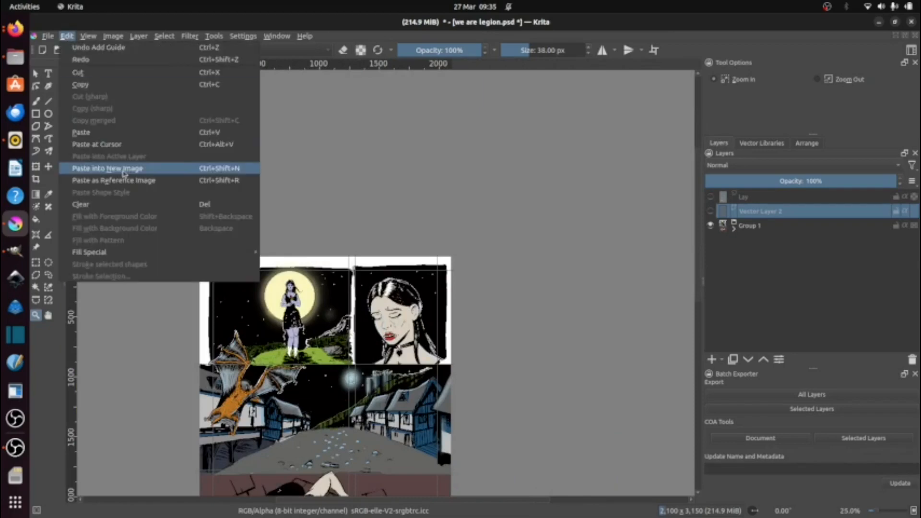
pyautogui.moveTo(87, 36)
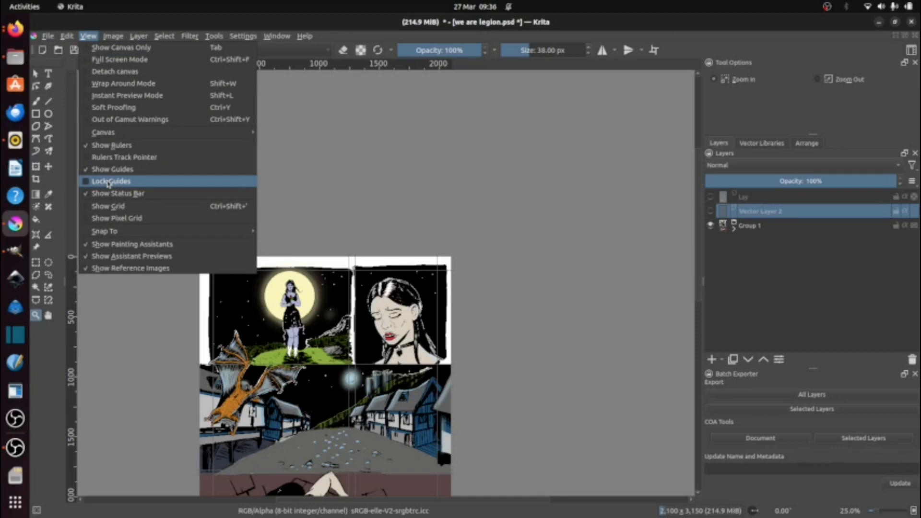
pyautogui.click(148, 182)
pyautogui.click(711, 211)
# Step: Draw two white rectangles inside the guides over the two top-row panels
pyautogui.scroll(1, 315, 396)
pyautogui.scroll(-1, 314, 396)
pyautogui.moveTo(314, 396); pyautogui.dragTo(315, 233)
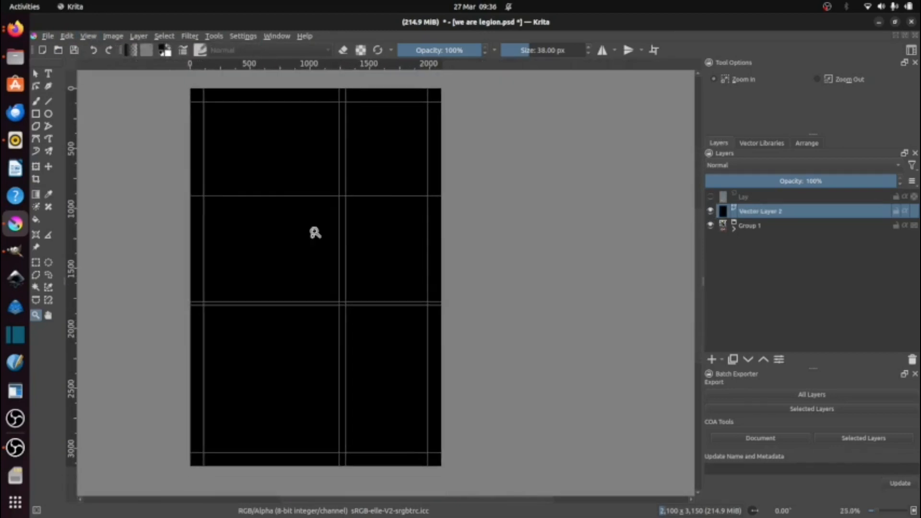
pyautogui.click(709, 214)
pyautogui.click(36, 114)
pyautogui.moveTo(204, 105); pyautogui.dragTo(338, 196)
pyautogui.moveTo(348, 103); pyautogui.dragTo(427, 195)
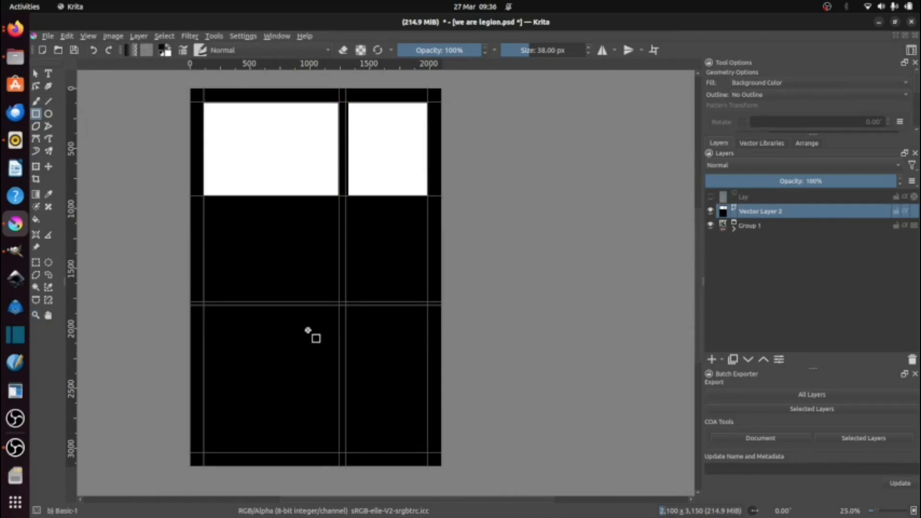
# Step: Shorten the black rectangle so its lower edge ends at the guide below the top row, at about 900 px
pyautogui.click(35, 73)
pyautogui.click(288, 311)
pyautogui.moveTo(316, 477); pyautogui.dragTo(281, 171)
# Step: Extend the right edge of the left white top-row rectangle to the gutter guide at about 1250 px
pyautogui.scroll(7, 319, 197)
pyautogui.click(37, 86)
pyautogui.click(523, 161)
pyautogui.scroll(-2, 523, 164)
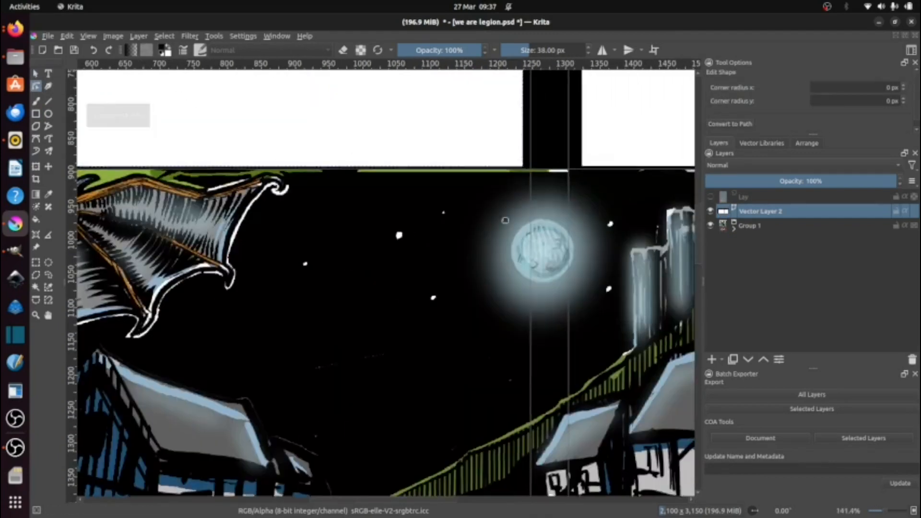
pyautogui.moveTo(504, 221); pyautogui.dragTo(509, 494)
pyautogui.click(36, 74)
pyautogui.moveTo(532, 127); pyautogui.dragTo(539, 119)
pyautogui.moveTo(450, 179); pyautogui.dragTo(387, 5)
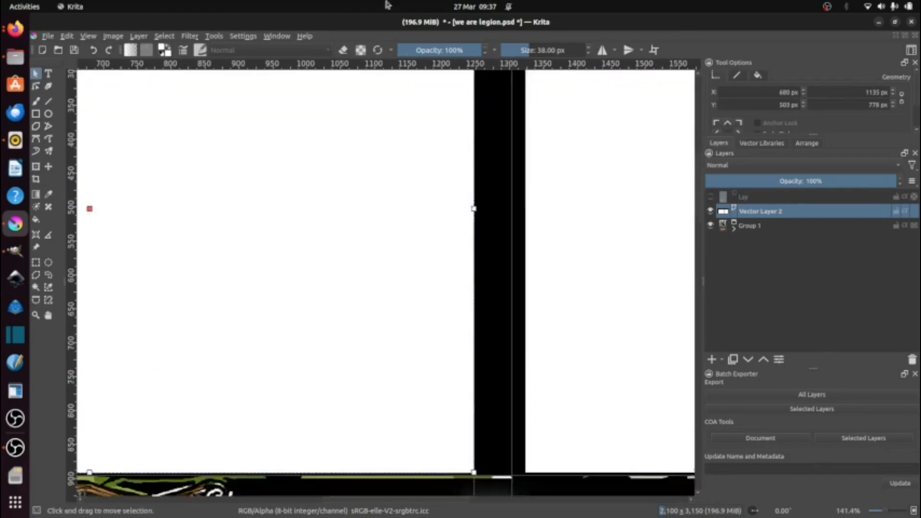
# Step: Extend the right white rectangle to the gutter guide at about 1305 px and stretch the left one to 1136 by 782 px
pyautogui.scroll(5, 475, 473)
pyautogui.moveTo(475, 473); pyautogui.dragTo(386, 271)
pyautogui.click(466, 354)
pyautogui.moveTo(692, 254); pyautogui.dragTo(426, 287)
pyautogui.scroll(-10, 380, 365)
pyautogui.scroll(1, 414, 192)
pyautogui.click(345, 256)
pyautogui.moveTo(346, 256); pyautogui.dragTo(358, 155)
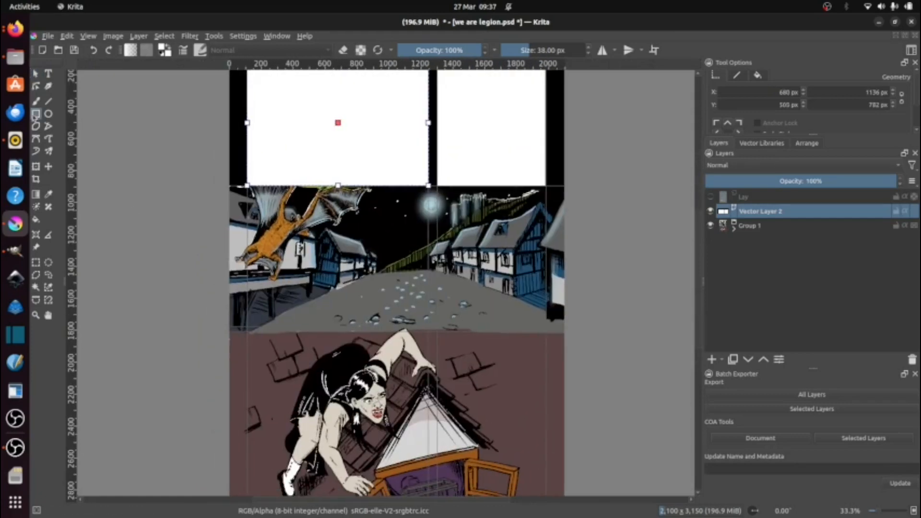
# Step: Draw a rectangle over the whole bottom section of the page and set its fill to black
pyautogui.click(36, 114)
pyautogui.moveTo(226, 331)
pyautogui.mouseDown()
pyautogui.moveTo(216, 235)
pyautogui.moveTo(569, 446)
pyautogui.mouseUp()
pyautogui.click(35, 74)
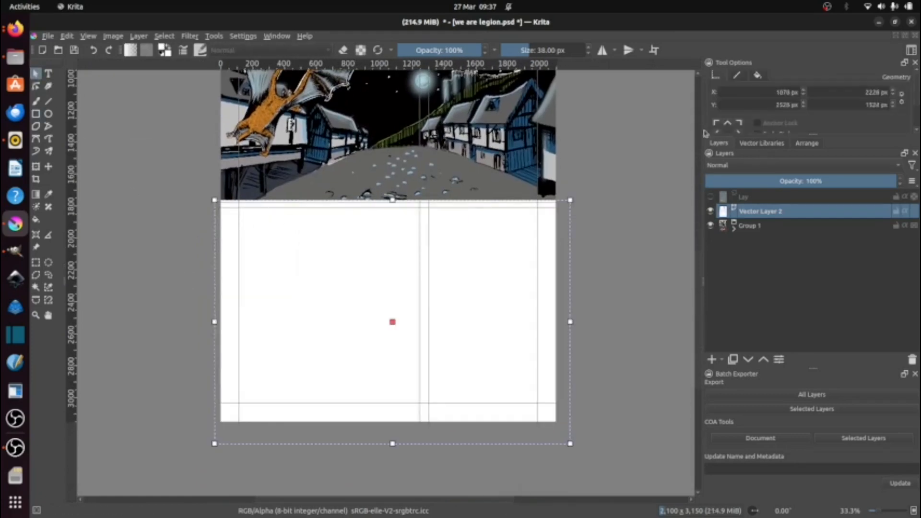
pyautogui.click(744, 74)
pyautogui.click(840, 105)
pyautogui.click(842, 148)
# Step: Draw a white rectangle inside the guides of the bottom panel and review the snapping options
pyautogui.click(36, 113)
pyautogui.moveTo(240, 210)
pyautogui.mouseDown()
pyautogui.moveTo(390, 366)
pyautogui.moveTo(539, 402)
pyautogui.mouseUp()
pyautogui.click(88, 36)
pyautogui.moveTo(123, 231)
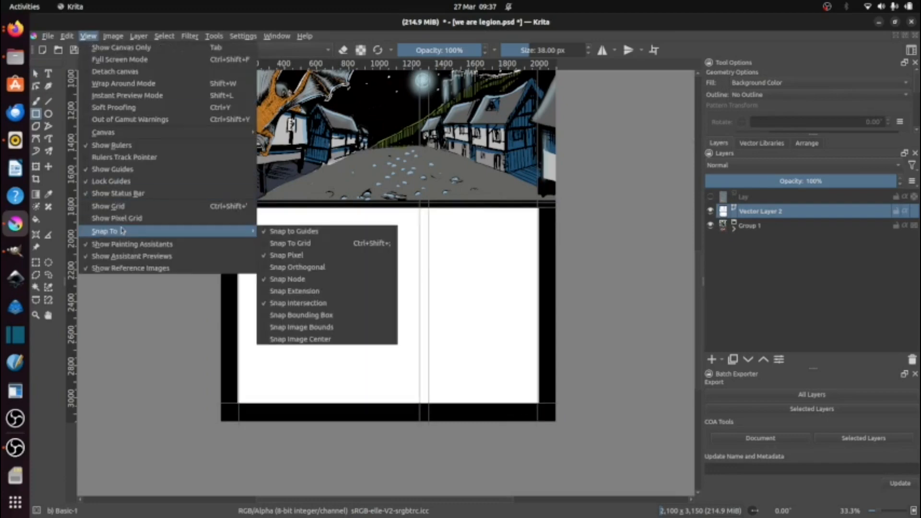
pyautogui.click(45, 146)
pyautogui.click(145, 152)
# Step: Select the white bottom rectangle and adjust its corners to meet the surrounding guides
pyautogui.click(36, 73)
pyautogui.click(253, 232)
pyautogui.scroll(2, 258, 279)
pyautogui.scroll(6, 258, 279)
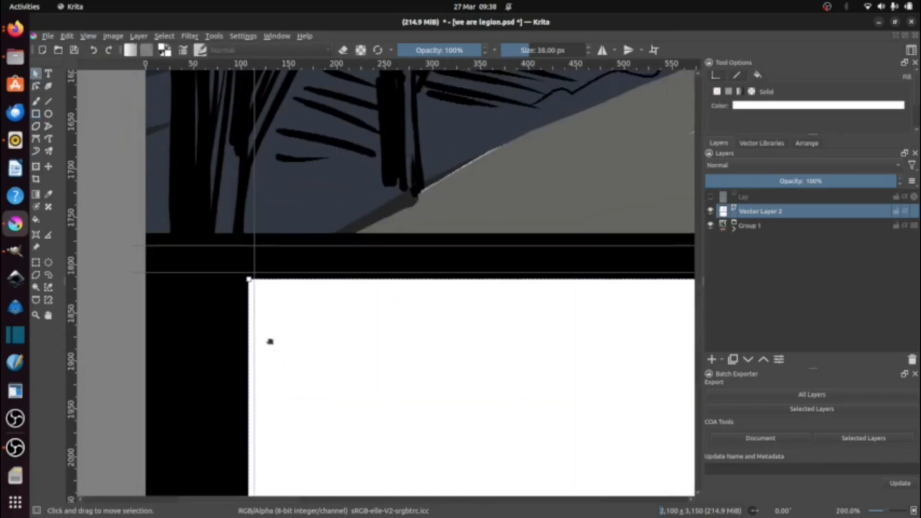
pyautogui.scroll(5, 394, 313)
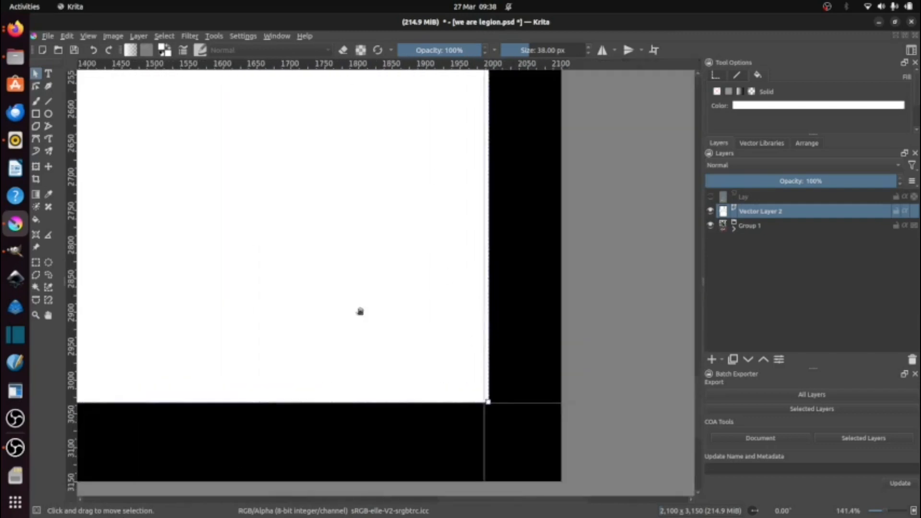
pyautogui.scroll(-11, 363, 309)
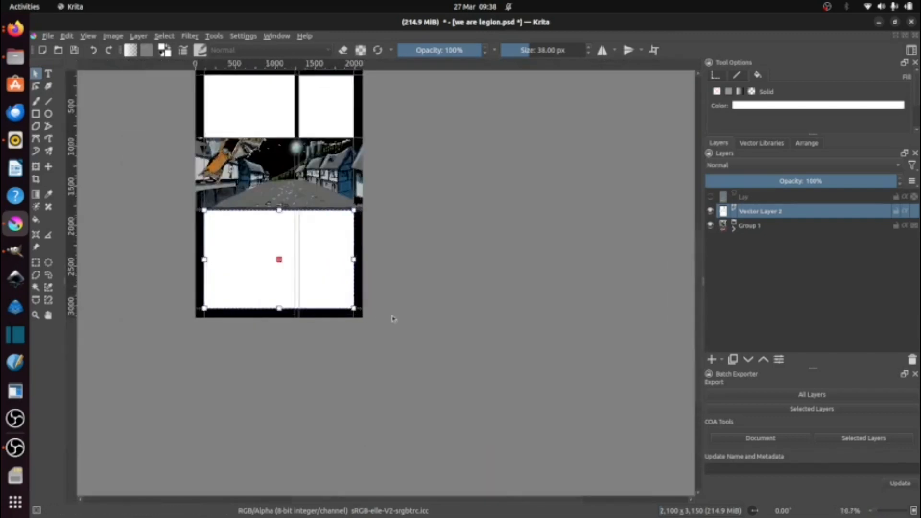
# Step: Try to subtract one of the bottom section's rectangles from the other, and undo the operation
pyautogui.scroll(3, 525, 455)
pyautogui.rightClick(503, 436)
pyautogui.moveTo(544, 316)
pyautogui.click(690, 340)
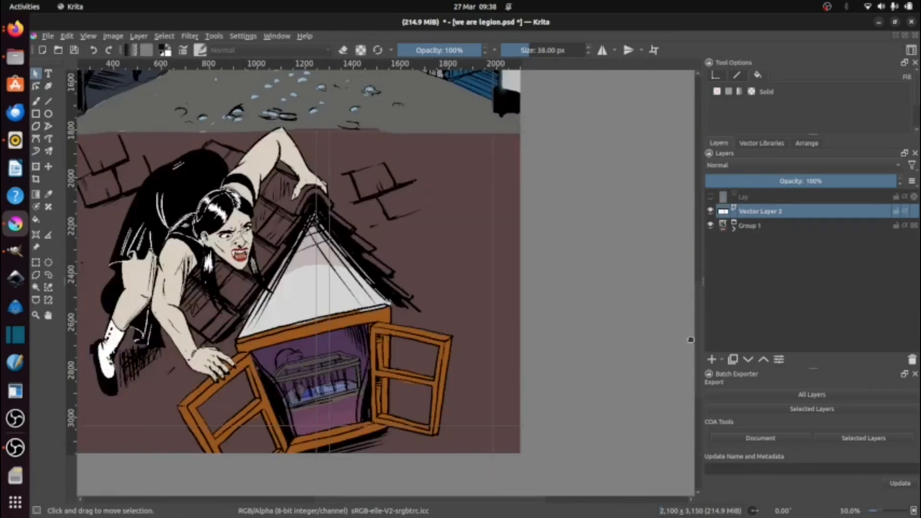
pyautogui.hotkey('ctrl', 'z')
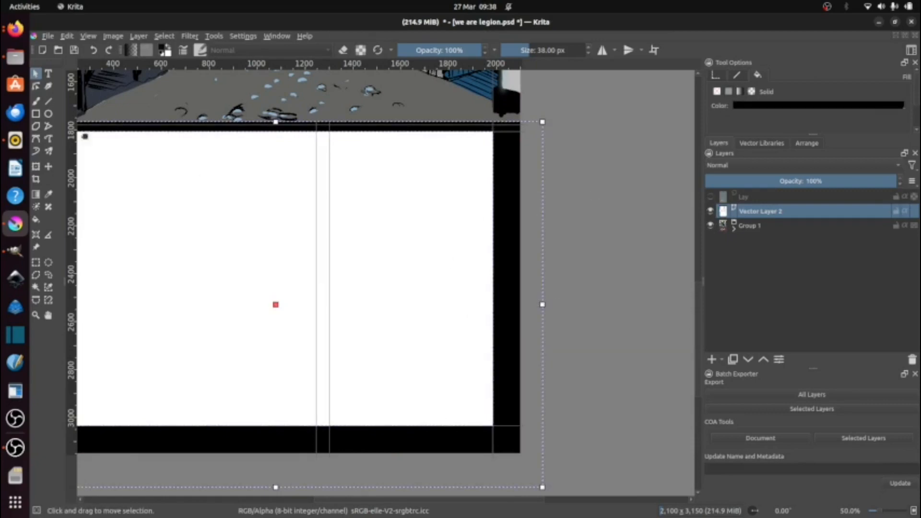
# Step: Subtract the white bottom rectangle from the black one to cut out the bottom panel opening
pyautogui.rightClick(415, 280)
pyautogui.moveTo(473, 306)
pyautogui.click(597, 331)
# Step: Subtract the left white rectangle in the top row from the black shape to cut out its panel opening
pyautogui.scroll(-4, 421, 211)
pyautogui.scroll(4, 357, 216)
pyautogui.click(357, 215)
pyautogui.keyDown('shift'); pyautogui.click(374, 258); pyautogui.keyUp('shift')
pyautogui.rightClick(374, 260)
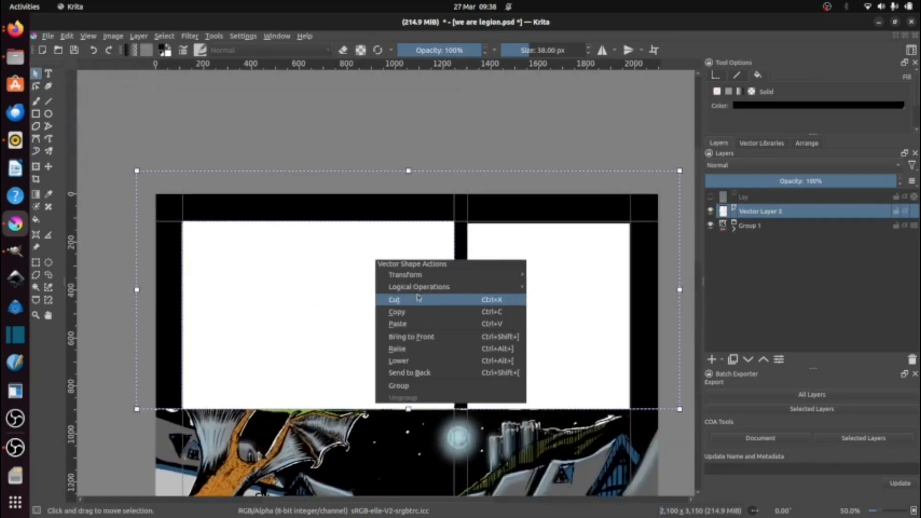
pyautogui.moveTo(431, 286)
pyautogui.click(552, 310)
# Step: Resize the remaining white rectangle in the top row so its corners meet the surrounding guides
pyautogui.scroll(5, 374, 164)
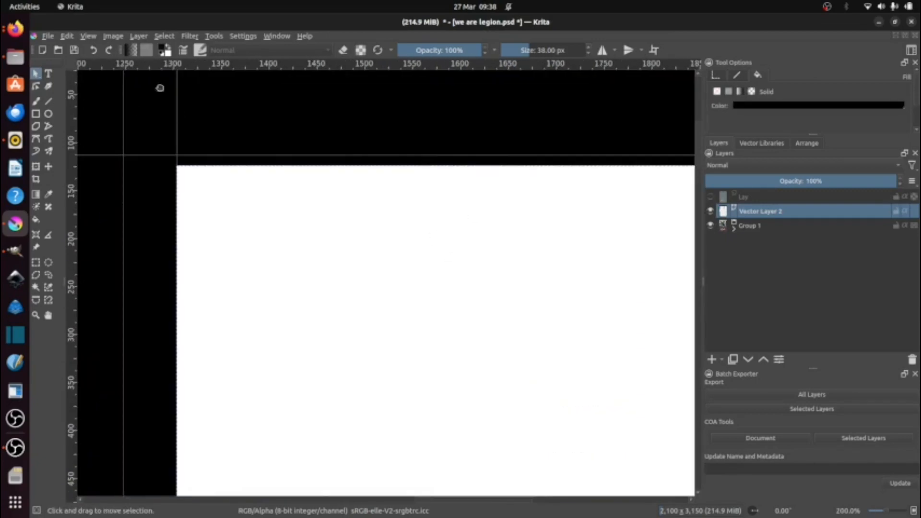
pyautogui.scroll(-4, 366, 242)
pyautogui.scroll(8, 530, 355)
pyautogui.scroll(-4, 559, 360)
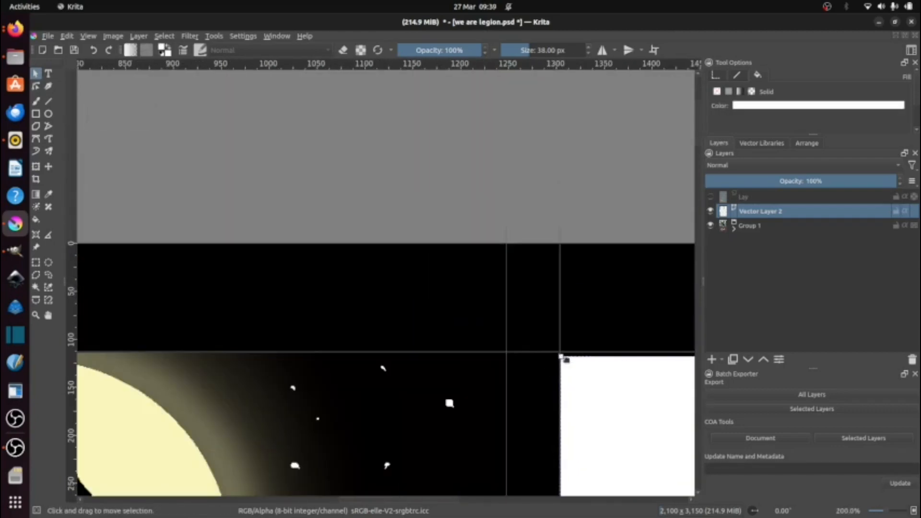
pyautogui.scroll(7, 421, 174)
pyautogui.scroll(-8, 491, 278)
pyautogui.scroll(8, 511, 298)
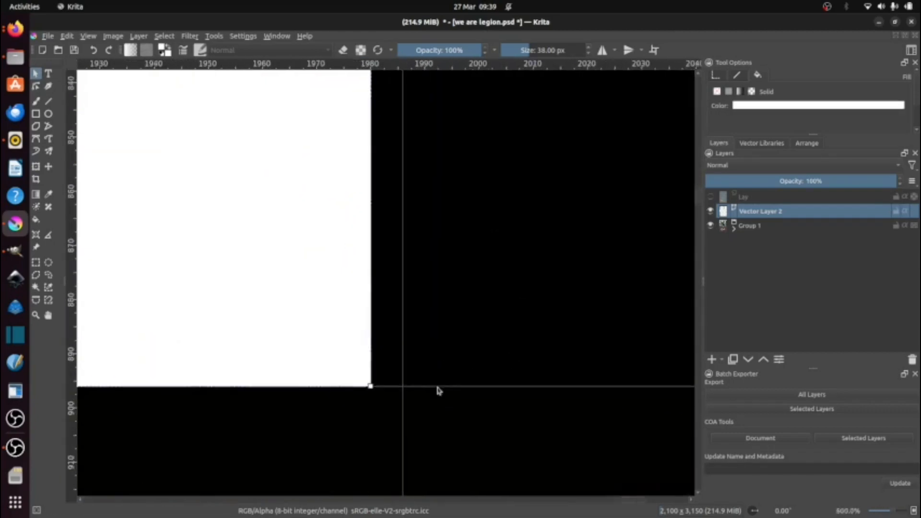
pyautogui.moveTo(343, 386); pyautogui.dragTo(387, 390)
# Step: Subtract the remaining white top-row rectangle from the black shape to cut out the second panel opening
pyautogui.click(477, 327)
pyautogui.scroll(-10, 478, 330)
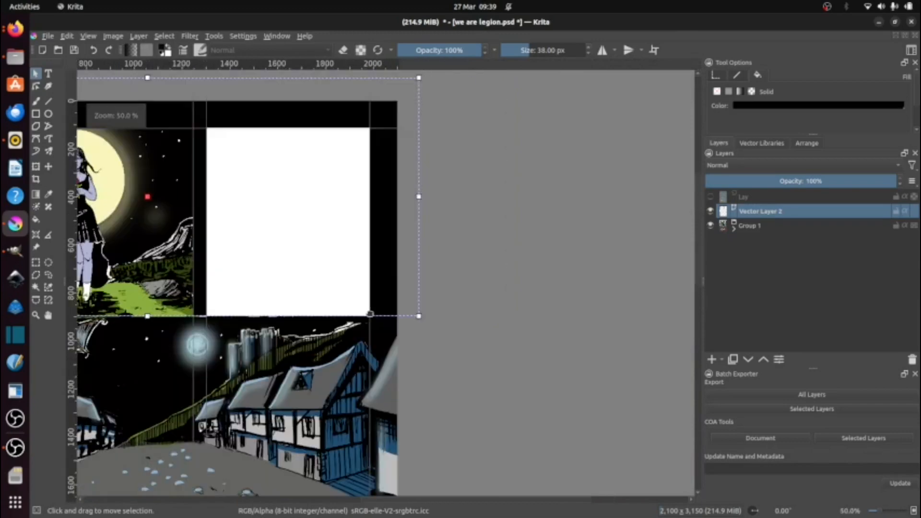
pyautogui.rightClick(327, 190)
pyautogui.moveTo(362, 211)
pyautogui.press('Escape')
pyautogui.press('Delete')
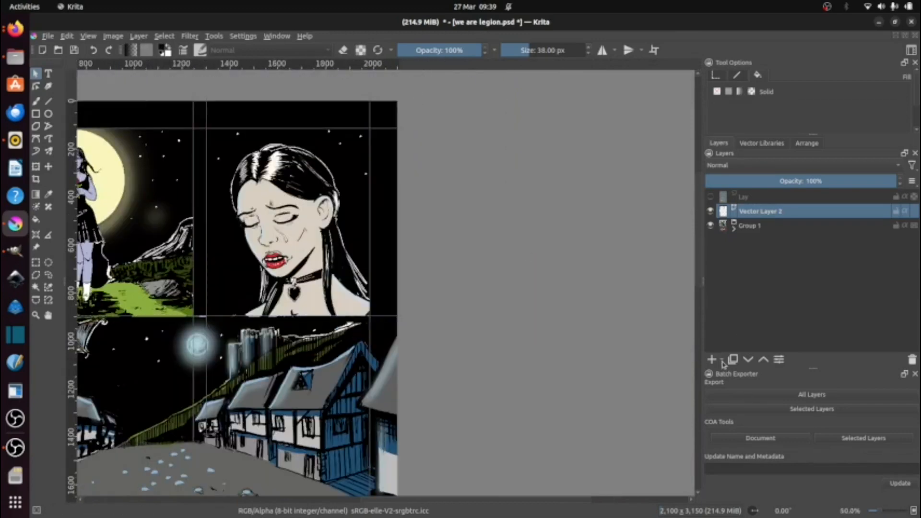
# Step: Add another vector layer and hide Vector Layer 2 and Group 1
pyautogui.click(721, 359)
pyautogui.click(736, 420)
pyautogui.click(711, 225)
pyautogui.click(710, 240)
pyautogui.scroll(-2, 522, 336)
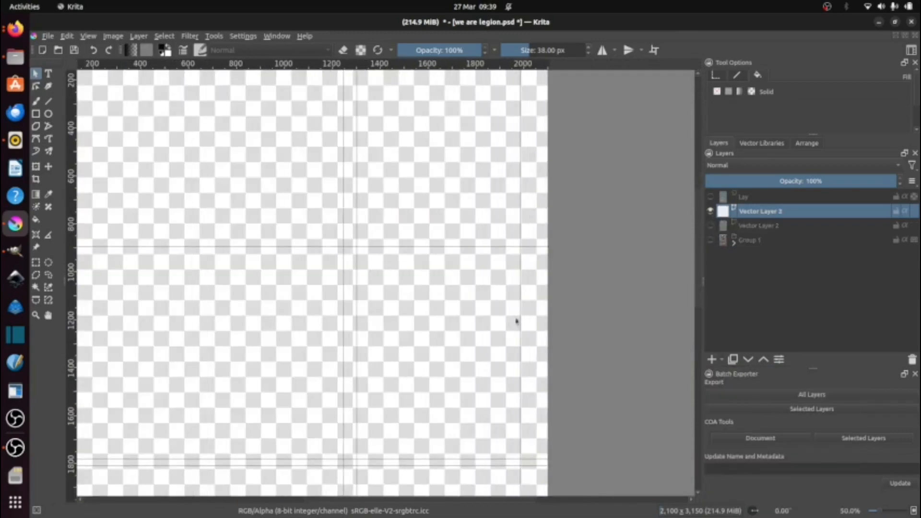
# Step: Draw a filled rectangle about 2,220 by 873 px across the middle row, extending past both page edges
pyautogui.moveTo(200, 251); pyautogui.dragTo(560, 394)
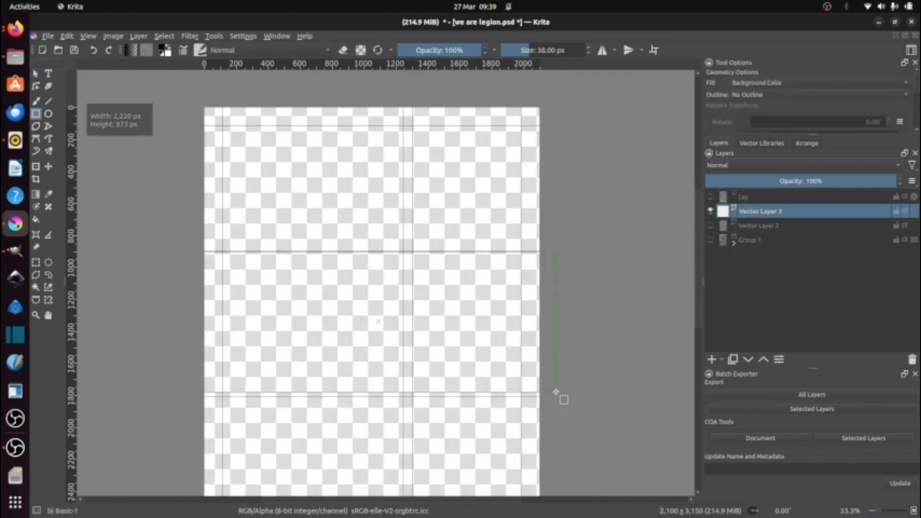
pyautogui.scroll(1, 225, 268)
pyautogui.scroll(-1, 240, 259)
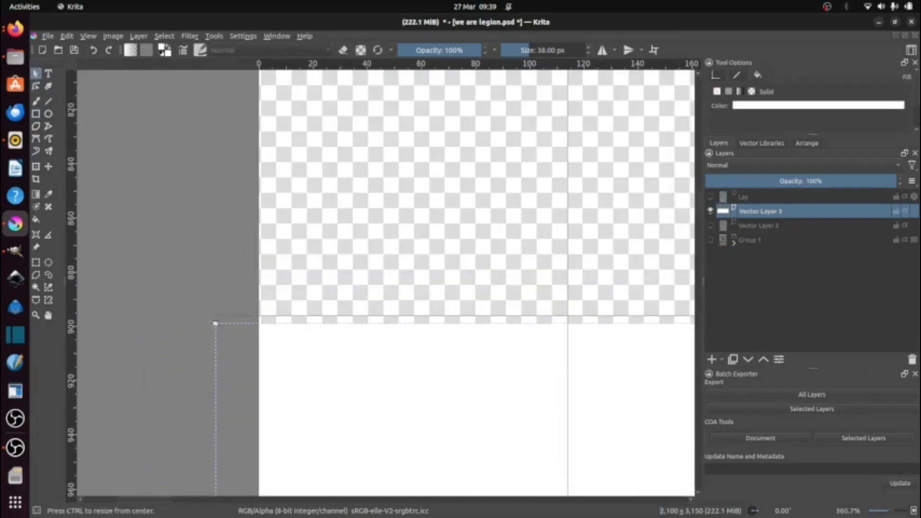
pyautogui.scroll(-2, 421, 315)
# Step: Show Vector Layer 2, give the middle rectangle a solid stroke with a newly picked colour, and remove its fill
pyautogui.click(710, 225)
pyautogui.click(736, 75)
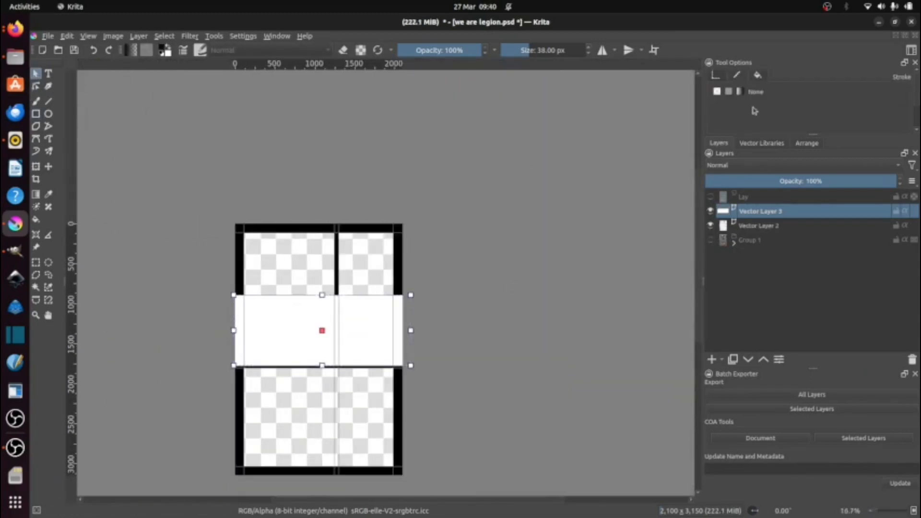
pyautogui.moveTo(810, 134); pyautogui.dragTo(819, 221)
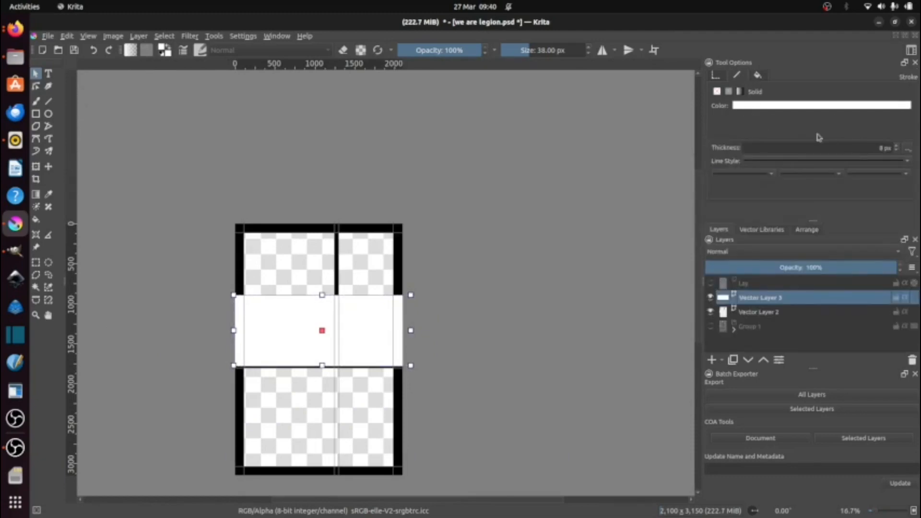
pyautogui.click(774, 106)
pyautogui.click(795, 213)
pyautogui.click(758, 75)
pyautogui.click(717, 92)
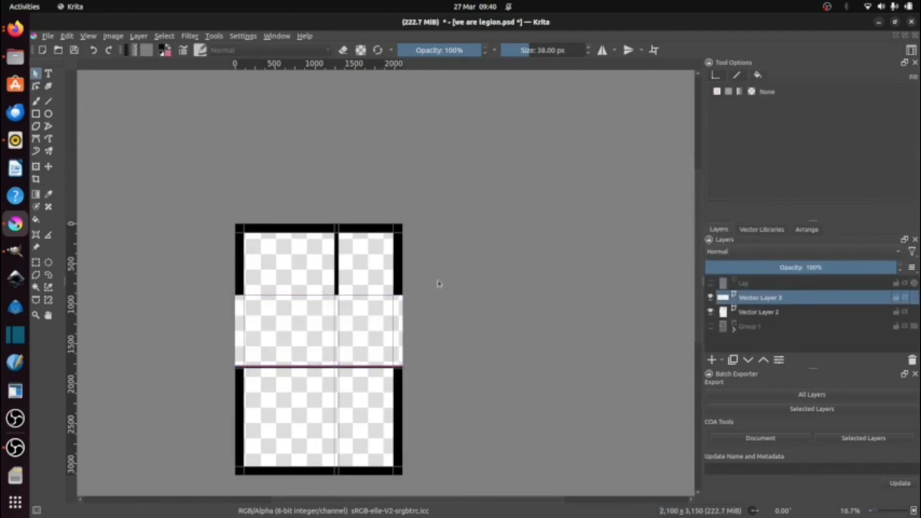
# Step: Show Group 1 and set the middle rectangle's stroke colour to Bright french blue
pyautogui.click(710, 327)
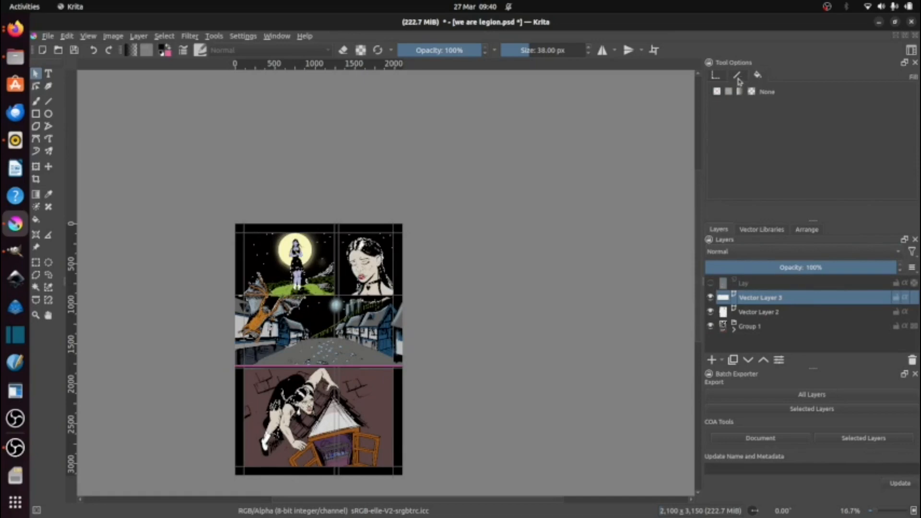
pyautogui.click(737, 75)
pyautogui.click(747, 105)
pyautogui.click(787, 209)
pyautogui.click(746, 105)
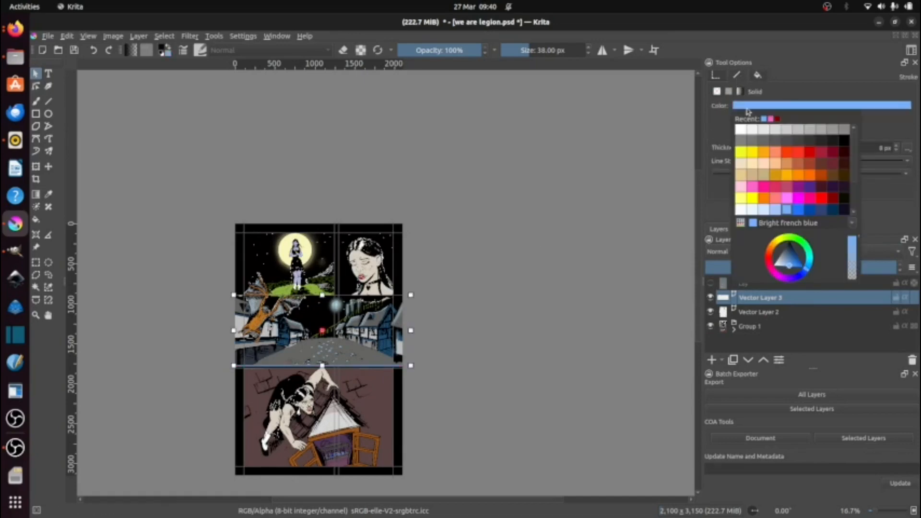
pyautogui.click(595, 211)
# Step: Give the black panel frames on Vector Layer 2 a solid 8 px stroke in the same blue
pyautogui.click(752, 312)
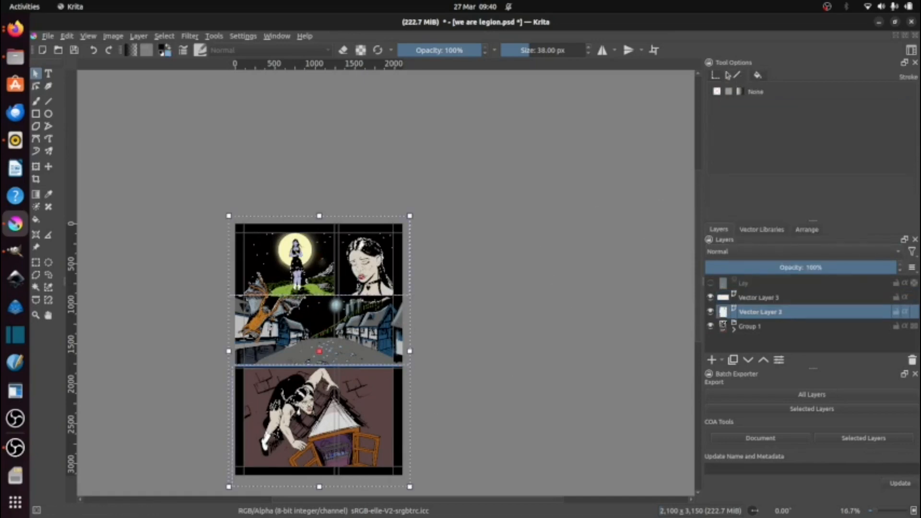
pyautogui.press('1')
pyautogui.scroll(-2, 230, 242)
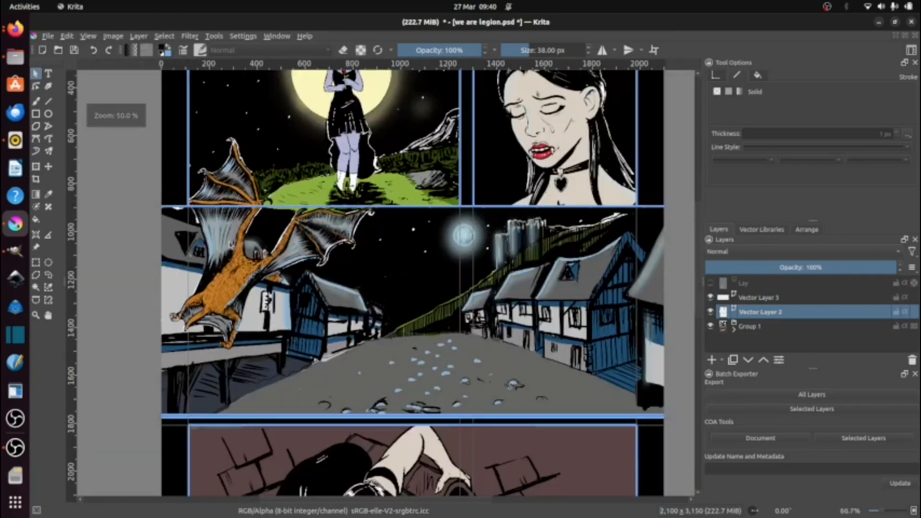
# Step: Open the bottom black frame for point editing and move its upper outer corner towards the middle rectangle's lower edge
pyautogui.click(643, 418)
pyautogui.moveTo(644, 418); pyautogui.dragTo(594, 316)
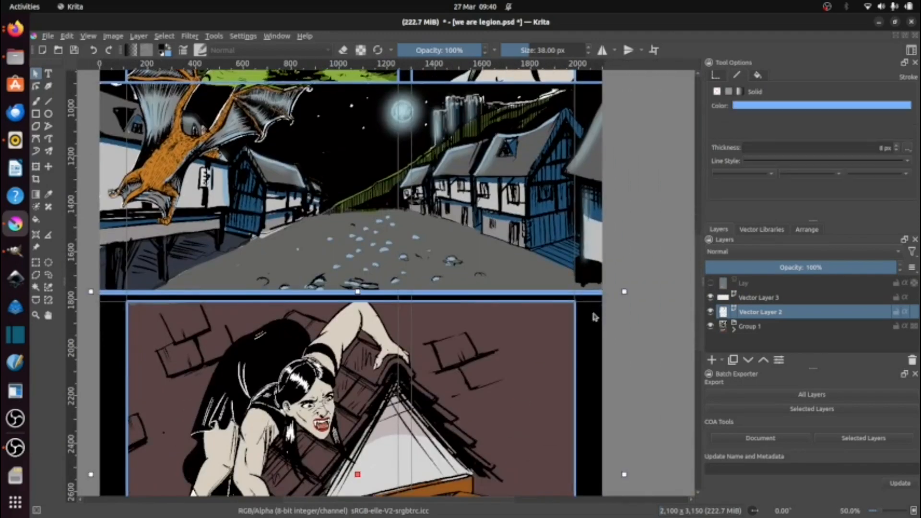
pyautogui.doubleClick(358, 292)
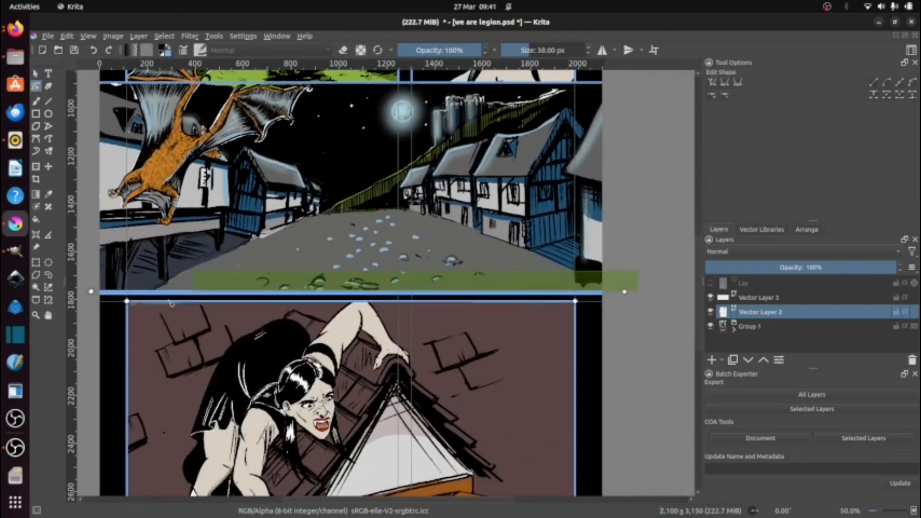
pyautogui.scroll(7, 624, 293)
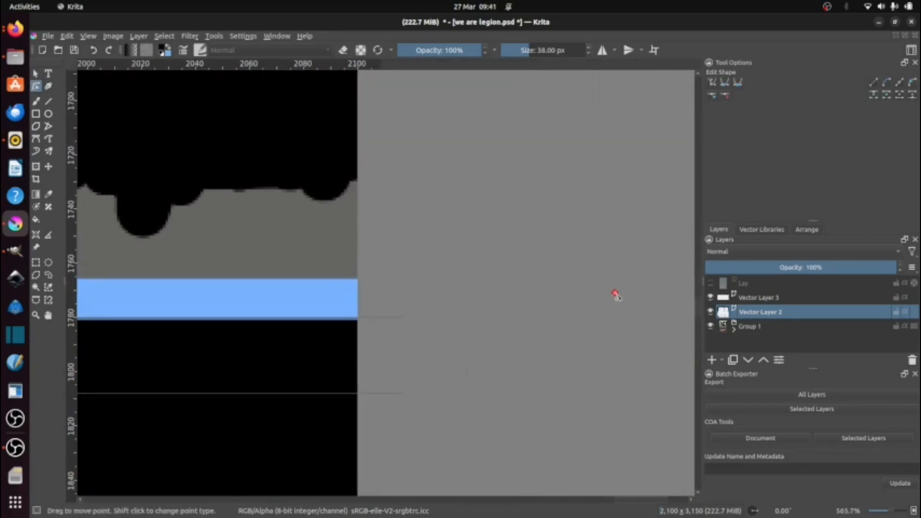
pyautogui.moveTo(616, 294); pyautogui.dragTo(623, 308)
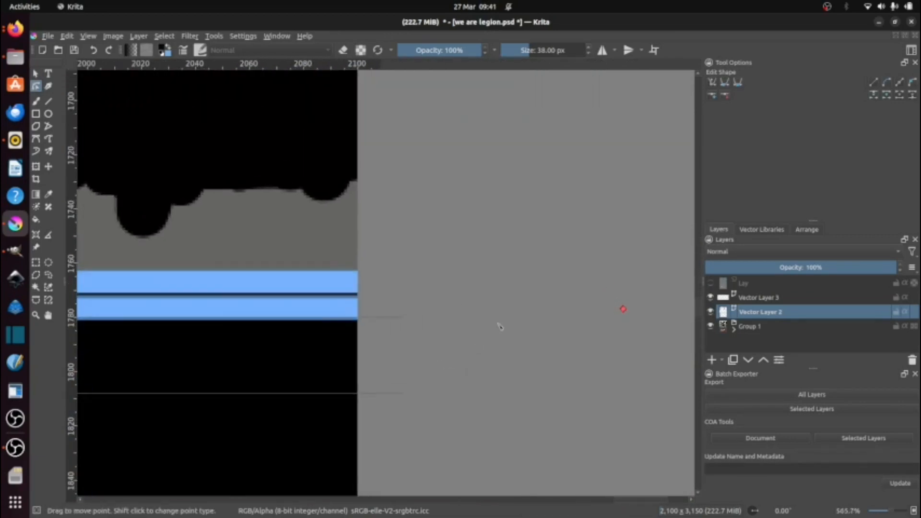
# Step: Turn off snapping to guides and adjust the corner point so the bottom frame's stroke overlaps the middle rectangle's lower stroke
pyautogui.scroll(-1, 499, 327)
pyautogui.click(67, 36)
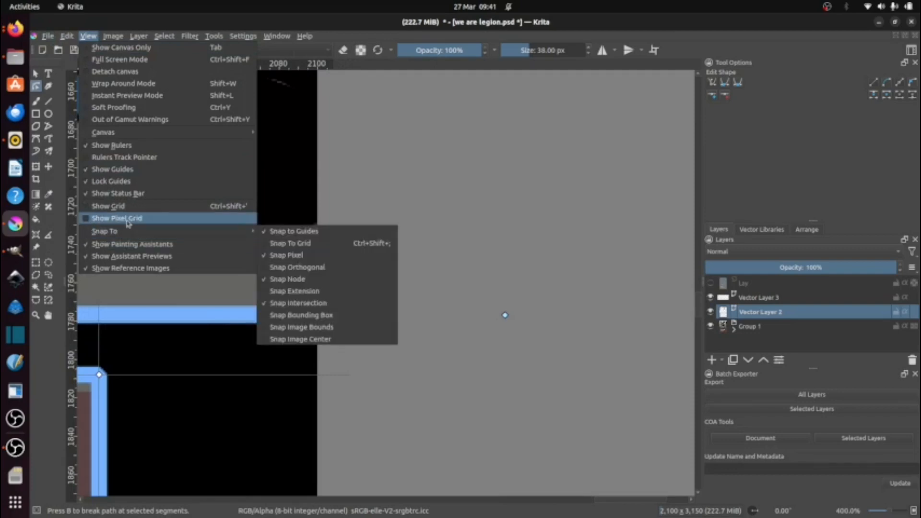
pyautogui.click(271, 232)
pyautogui.moveTo(504, 315)
pyautogui.mouseDown()
pyautogui.moveTo(515, 333)
pyautogui.moveTo(517, 309)
pyautogui.moveTo(515, 318)
pyautogui.mouseUp()
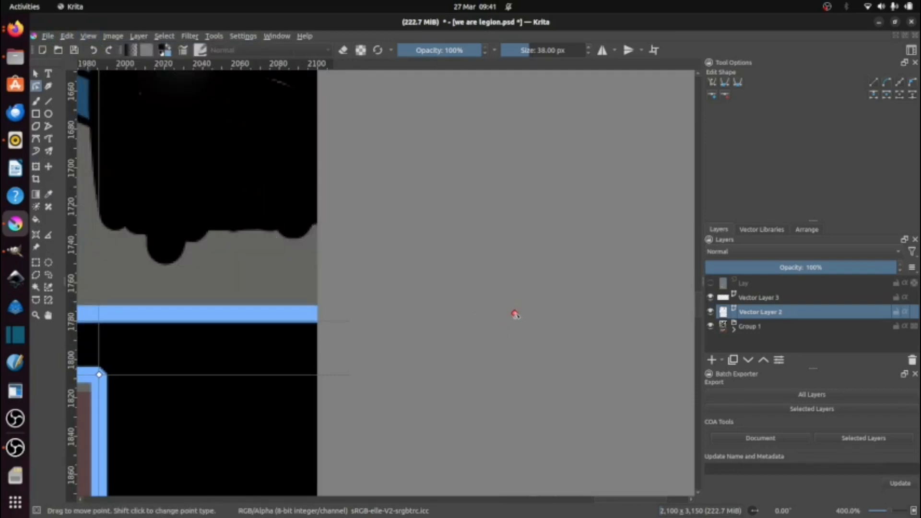
pyautogui.scroll(-8, 515, 314)
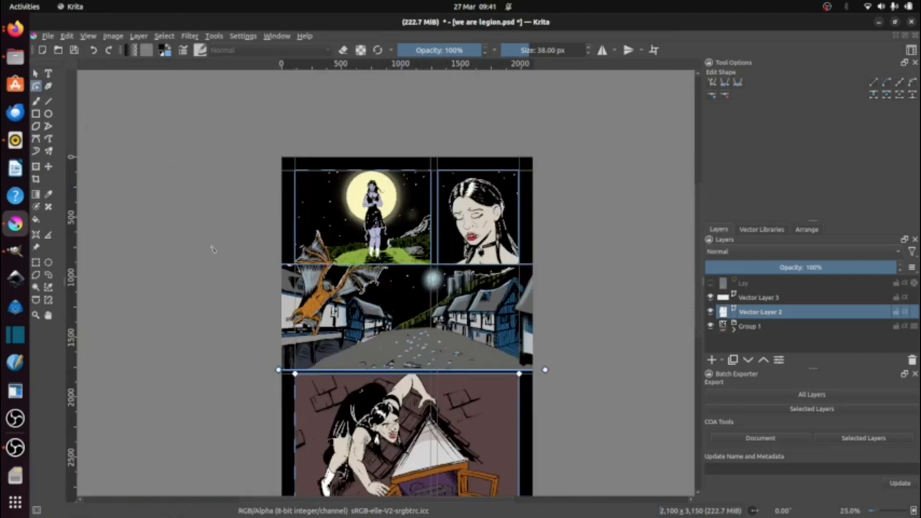
# Step: Hide Vector Layer 2 and draw a polygonal selection around Vector Layer 3's blue line where it crosses the bat's upper wing
pyautogui.click(711, 312)
pyautogui.click(759, 298)
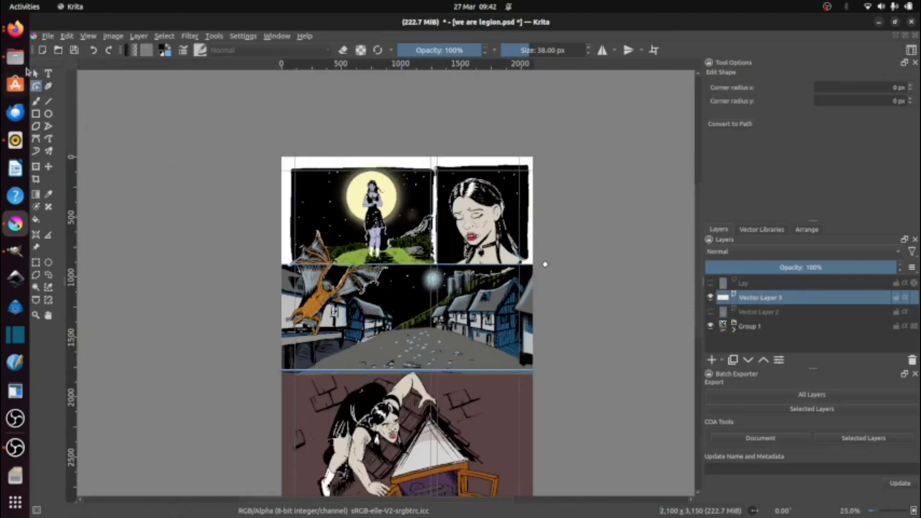
pyautogui.scroll(10, 329, 261)
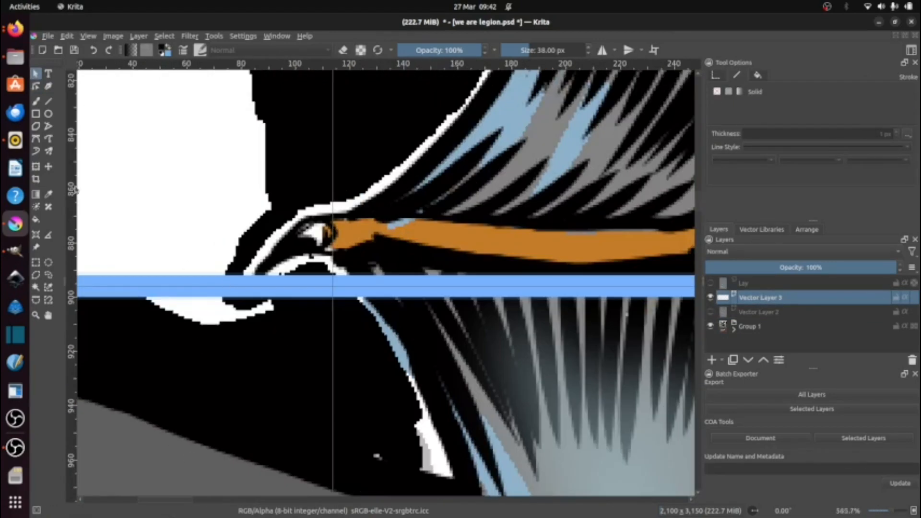
pyautogui.click(36, 275)
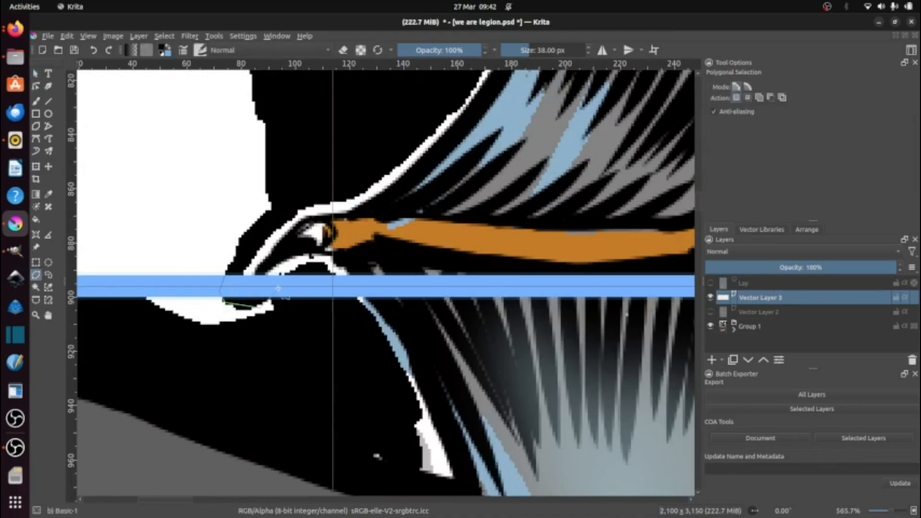
pyautogui.click(361, 302)
pyautogui.moveTo(683, 324); pyautogui.dragTo(391, 332)
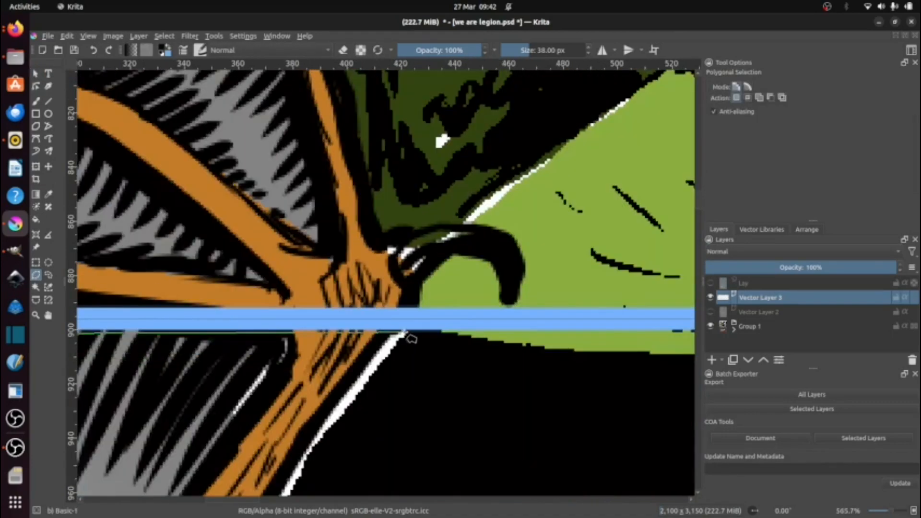
pyautogui.click(418, 293)
pyautogui.moveTo(147, 294); pyautogui.dragTo(477, 281)
pyautogui.click(144, 281)
pyautogui.moveTo(144, 281); pyautogui.dragTo(463, 252)
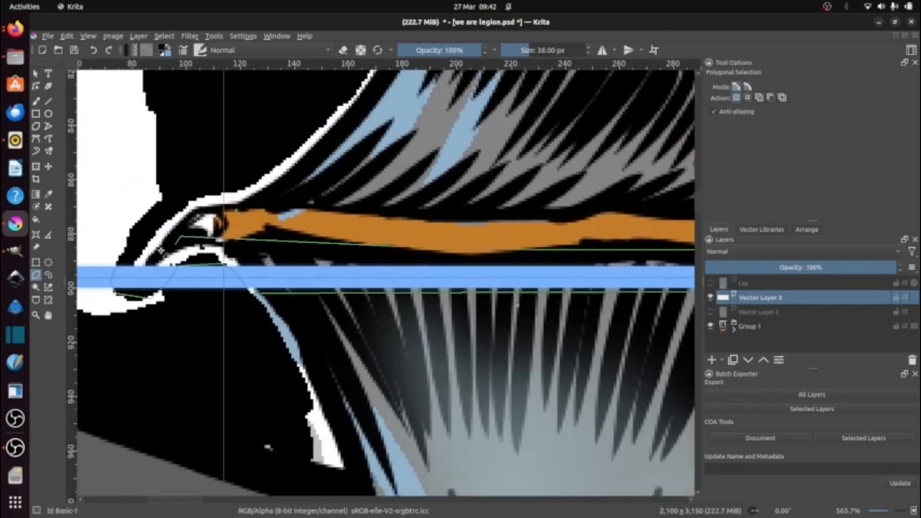
pyautogui.click(181, 237)
pyautogui.doubleClick(116, 265)
pyautogui.press('1')
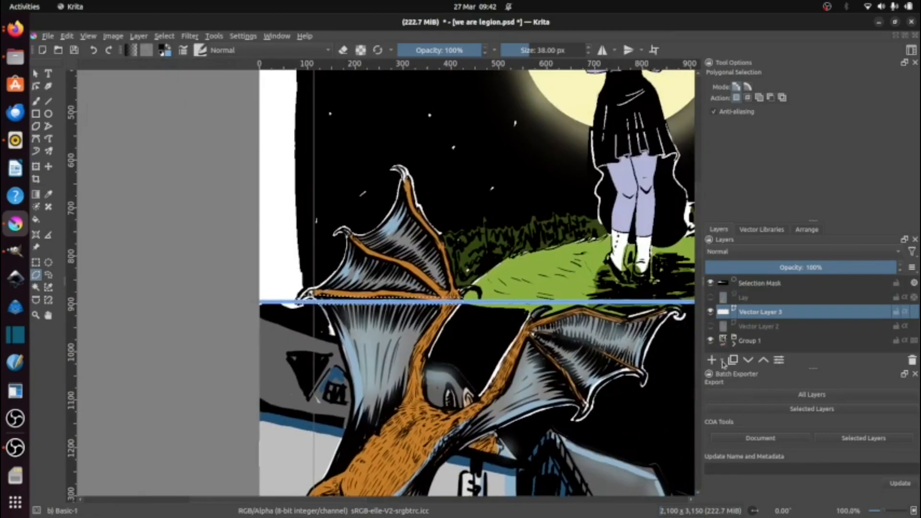
pyautogui.click(722, 360)
pyautogui.click(767, 458)
pyautogui.click(112, 36)
pyautogui.moveTo(146, 124)
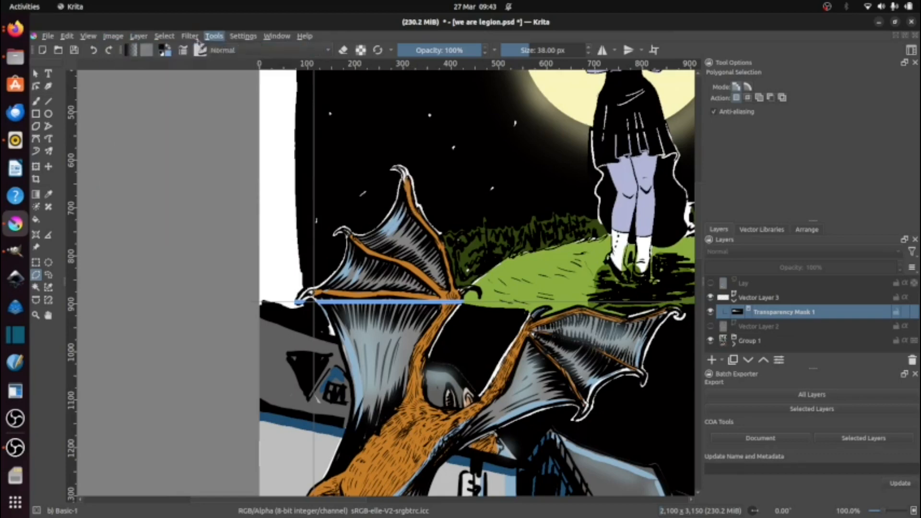
pyautogui.click(77, 47)
# Step: Invert the wing selection and add a transparency mask to Vector Layer 3
pyautogui.click(166, 37)
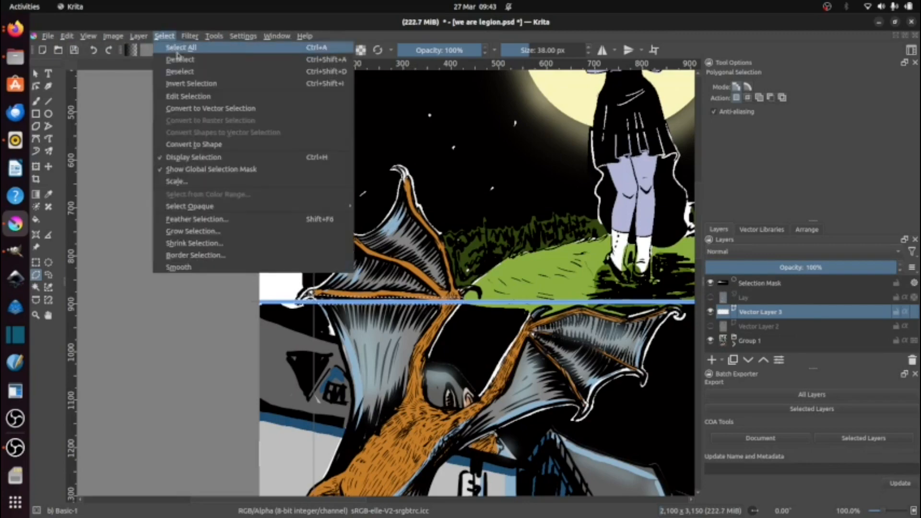
pyautogui.click(177, 51)
pyautogui.click(721, 360)
pyautogui.click(748, 456)
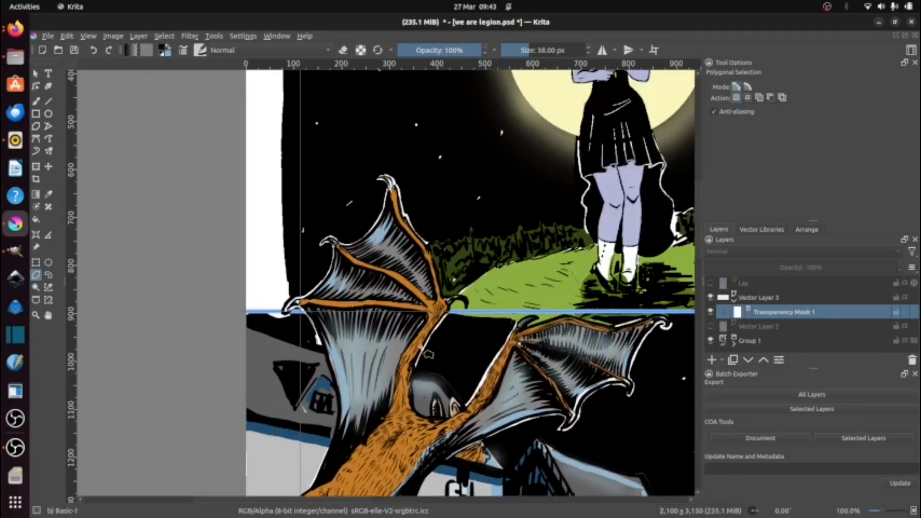
# Step: Show Vector Layer 2 and lower its opacity to 46%
pyautogui.moveTo(672, 360); pyautogui.dragTo(391, 232)
pyautogui.scroll(2, 391, 240)
pyautogui.click(711, 327)
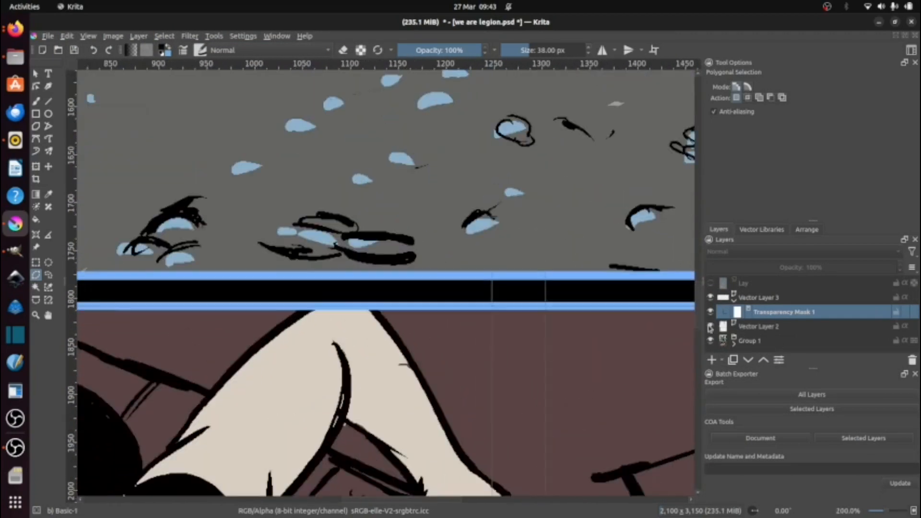
pyautogui.click(758, 326)
pyautogui.click(794, 267)
# Step: Outline the part of the crouching woman's raised arm that overlaps the bottom panel's upper border with a polygonal selection
pyautogui.scroll(3, 307, 288)
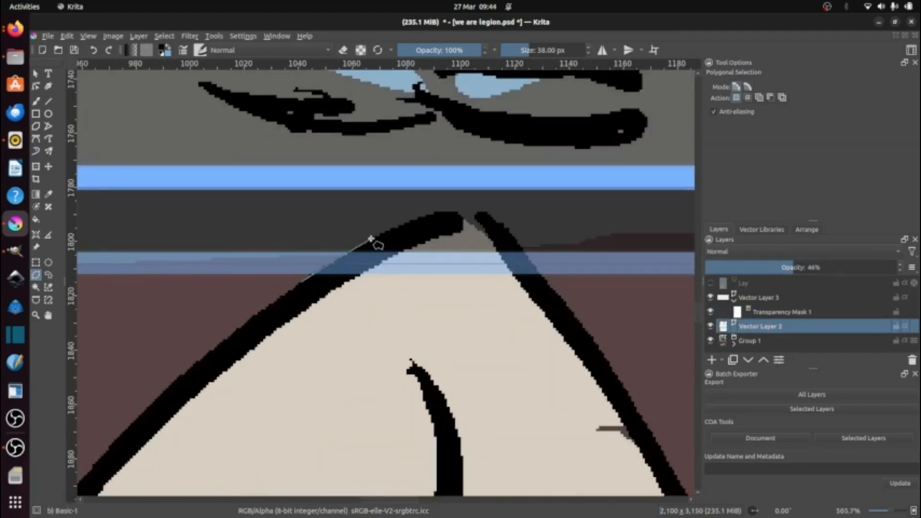
pyautogui.click(308, 284)
pyautogui.press('2')
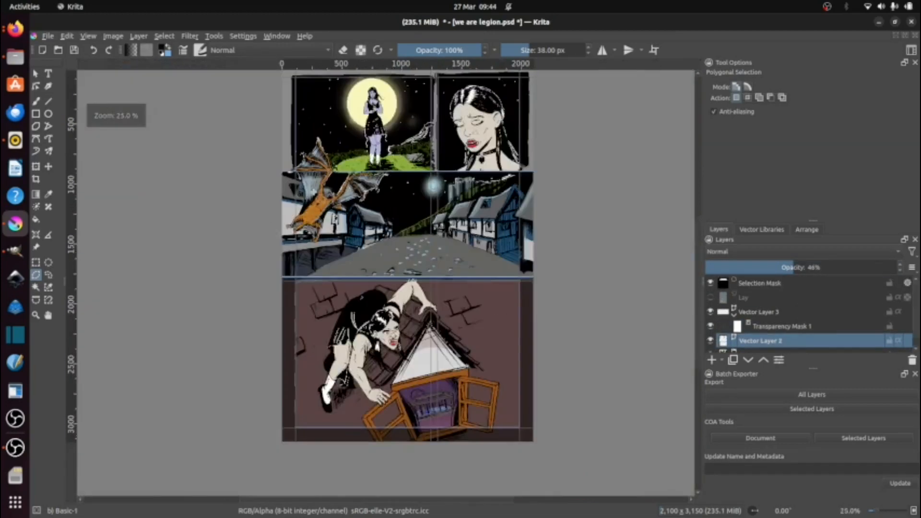
# Step: Invert the arm selection and add a transparency mask to Vector Layer 2
pyautogui.scroll(2, 323, 241)
pyautogui.click(164, 36)
pyautogui.click(191, 84)
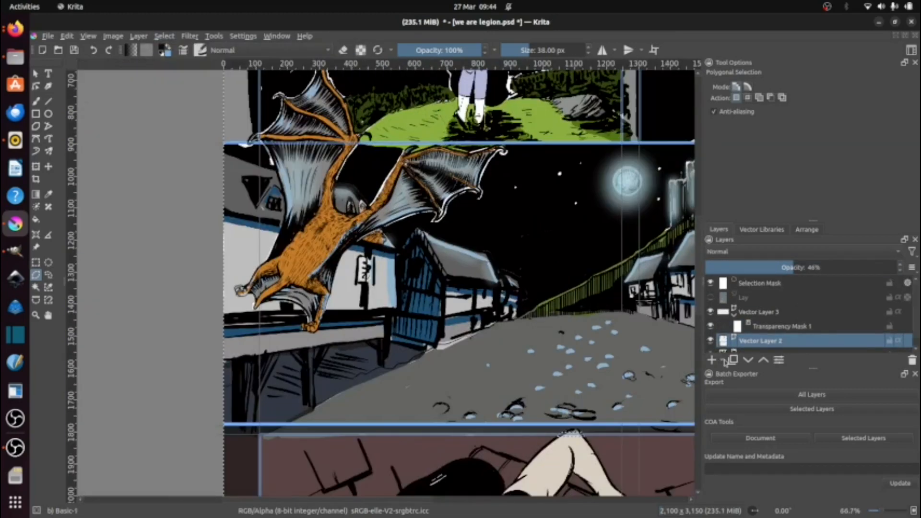
pyautogui.click(721, 360)
pyautogui.click(761, 456)
# Step: Reselect the bat wing's overlap, hide Vector Layer 3, and try small filled rectangles on the transparency masks of both vector layers
pyautogui.scroll(1, 380, 152)
pyautogui.scroll(5, 185, 142)
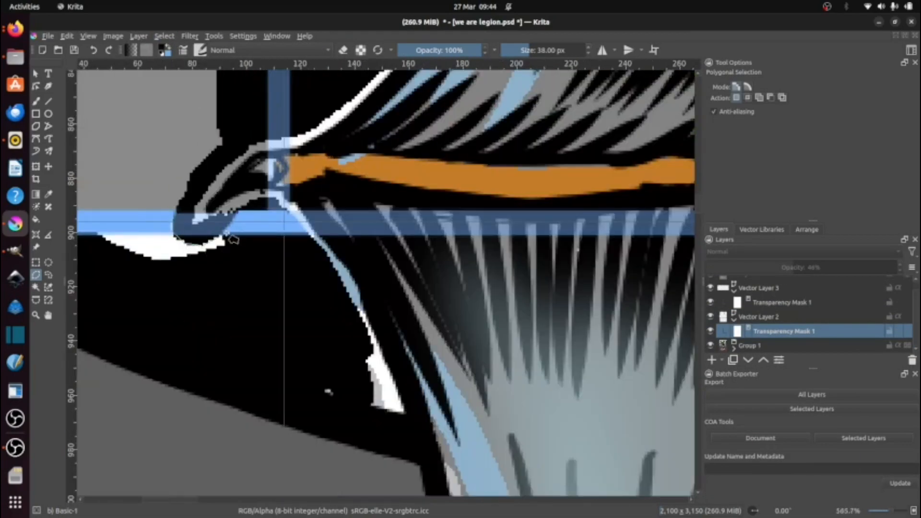
pyautogui.click(794, 305)
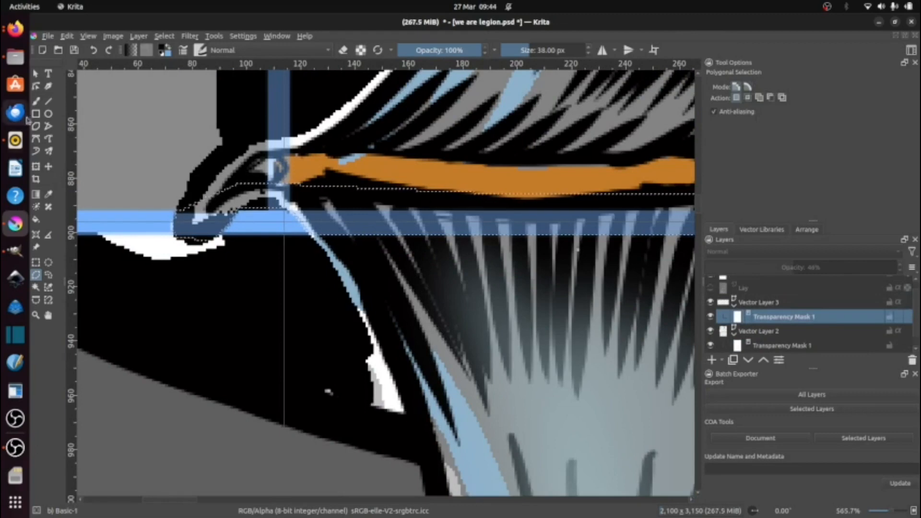
pyautogui.click(35, 114)
pyautogui.moveTo(196, 219); pyautogui.dragTo(244, 220)
pyautogui.click(710, 303)
pyautogui.click(783, 344)
pyautogui.moveTo(195, 248); pyautogui.dragTo(200, 250)
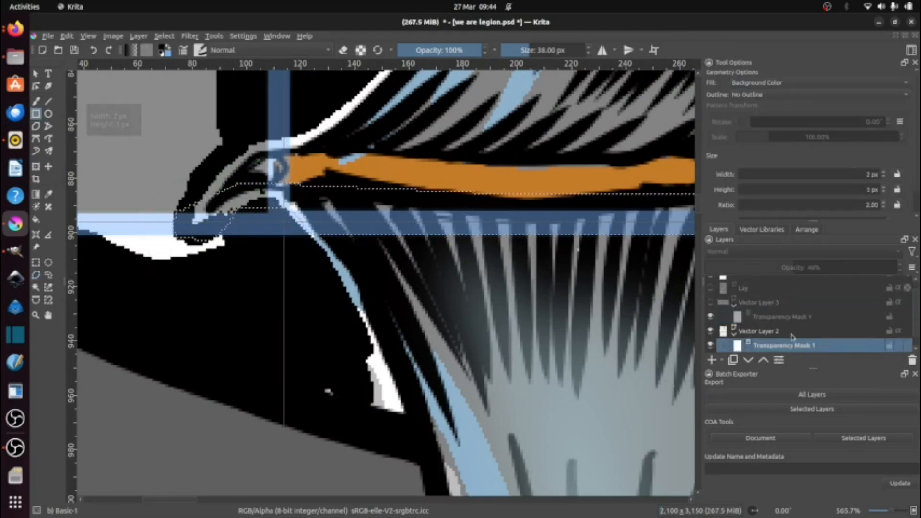
# Step: Restore Vector Layer 2's opacity to 100% and brush out the border over the bat's wing on its transparency mask
pyautogui.click(787, 332)
pyautogui.moveTo(816, 267); pyautogui.dragTo(900, 268)
pyautogui.click(36, 102)
pyautogui.click(206, 207)
pyautogui.click(756, 347)
pyautogui.moveTo(190, 204); pyautogui.dragTo(672, 215)
pyautogui.hotkey('ctrl', 'z')
pyautogui.click(165, 36)
pyautogui.click(192, 85)
pyautogui.moveTo(672, 217); pyautogui.dragTo(394, 271)
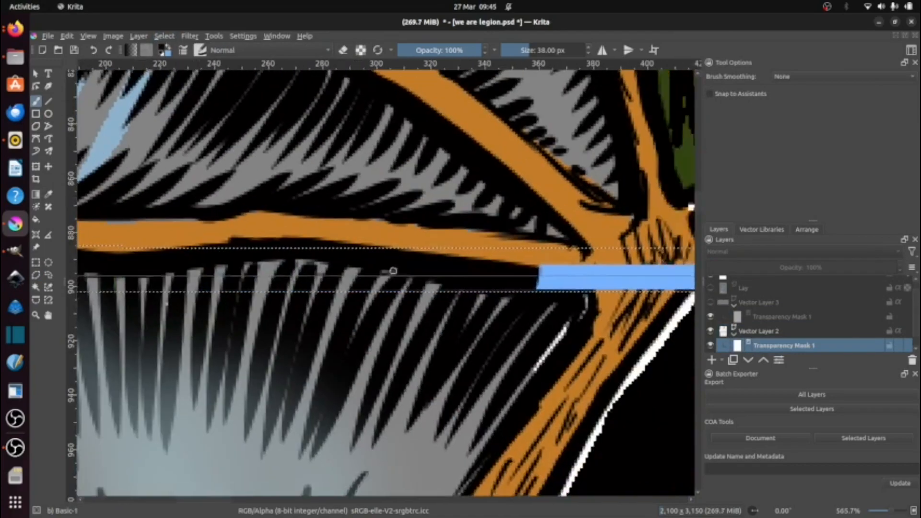
# Step: Show Vector Layer 3 and hide the guides for a clean view of the whole page
pyautogui.scroll(-7, 394, 271)
pyautogui.click(713, 290)
pyautogui.moveTo(552, 419); pyautogui.dragTo(338, 232)
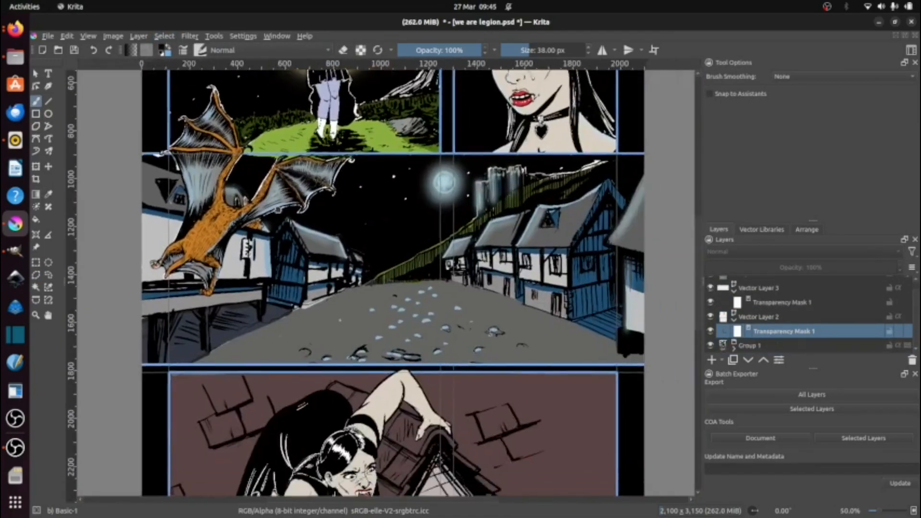
pyautogui.scroll(-2, 337, 231)
pyautogui.click(87, 37)
pyautogui.click(145, 173)
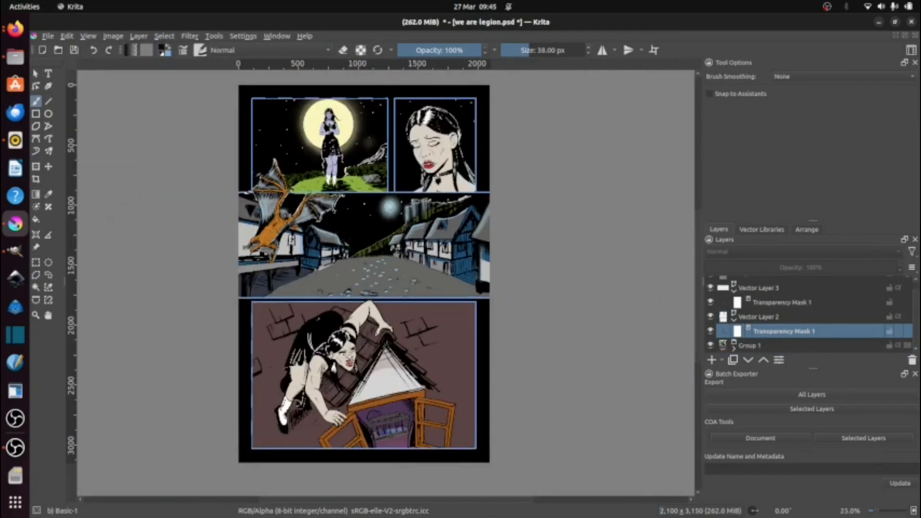
# Step: Expand Group 1 in an enlarged layer list and select its lowest layer
pyautogui.scroll(2, 267, 310)
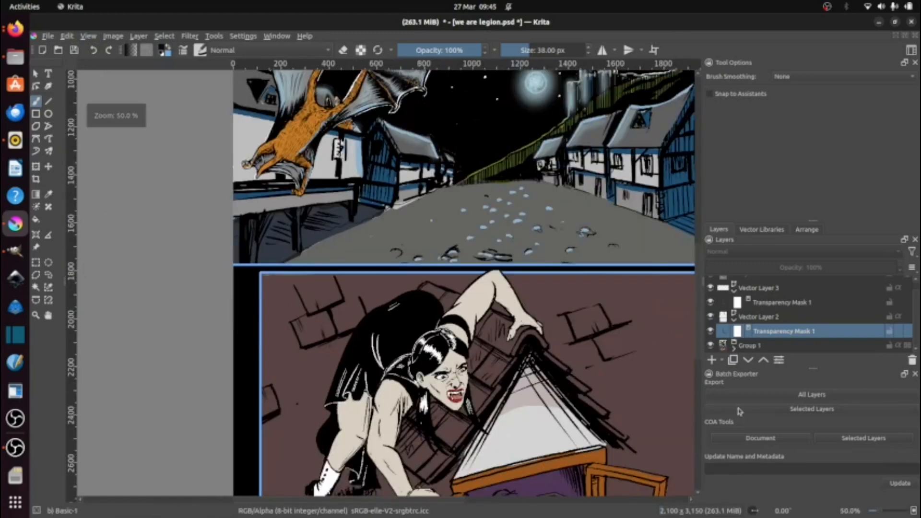
pyautogui.click(738, 348)
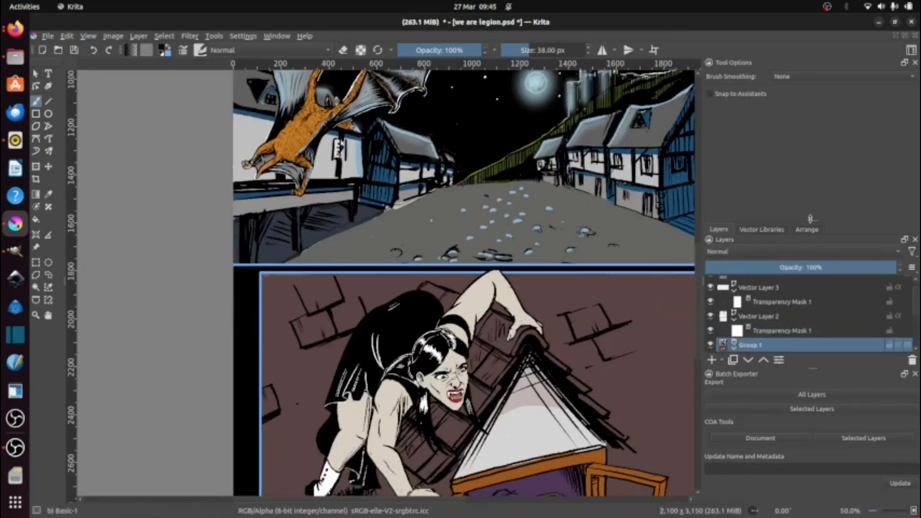
pyautogui.moveTo(810, 219); pyautogui.dragTo(811, 107)
pyautogui.click(755, 332)
# Step: Hide three inner layers of Group 1 to examine the flat colours beneath the line art, and show them again
pyautogui.click(711, 315)
pyautogui.click(710, 300)
pyautogui.click(710, 287)
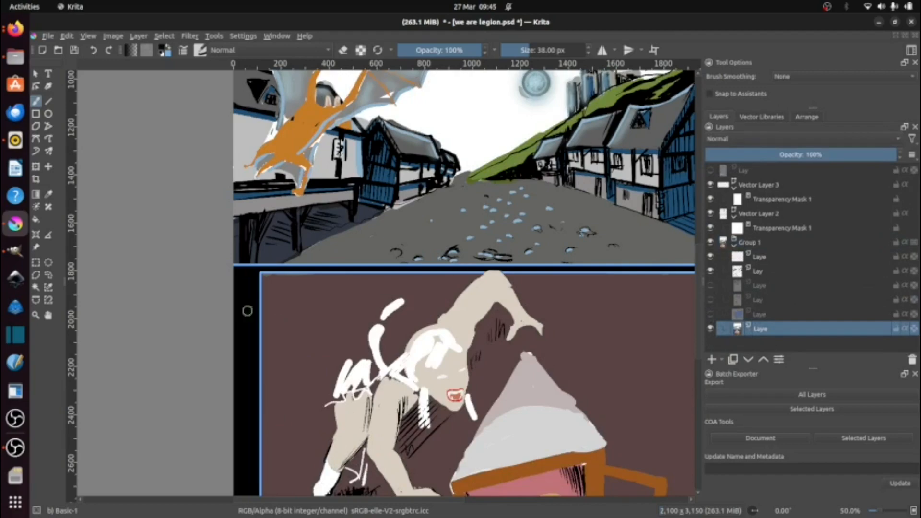
pyautogui.moveTo(652, 305); pyautogui.dragTo(591, 376)
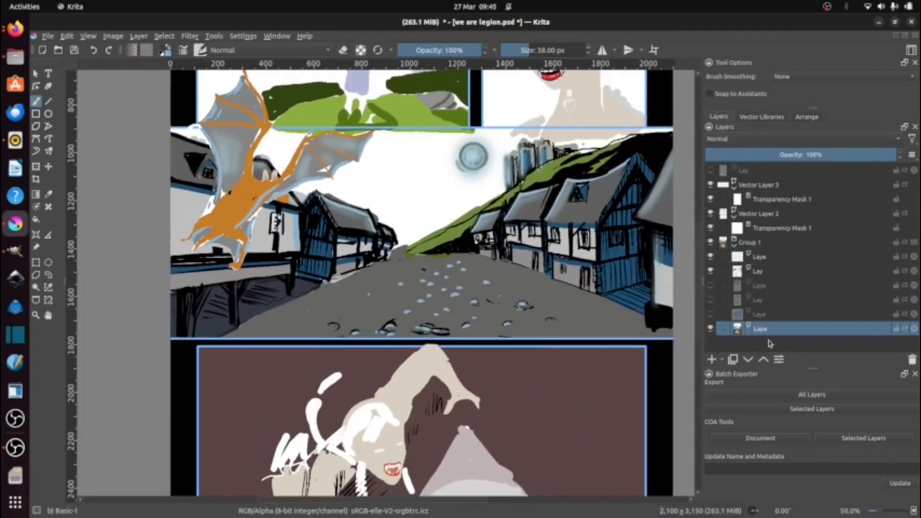
pyautogui.click(711, 300)
pyautogui.click(710, 285)
pyautogui.scroll(7, 296, 133)
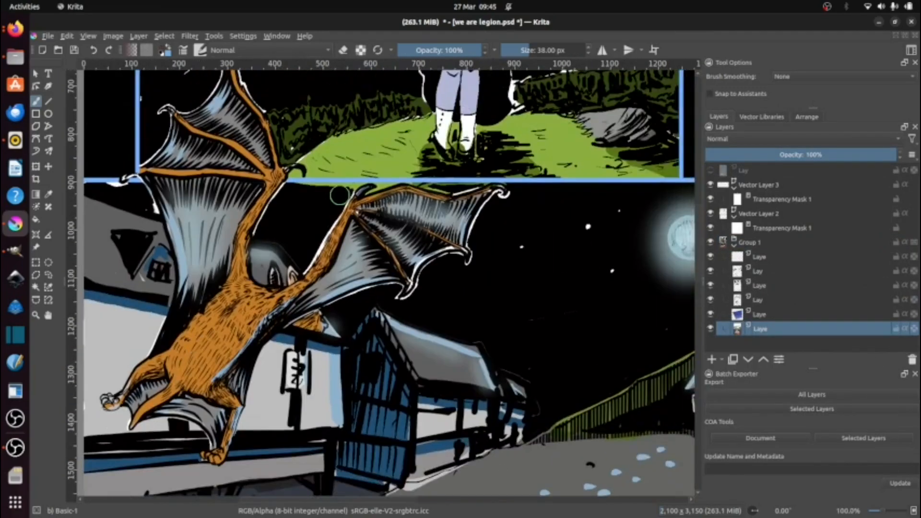
# Step: Set the brush to 30 px and paint black over the green spill below the panel border beside the bat's wing claw
pyautogui.press('[')
pyautogui.press('[')
pyautogui.press('[')
pyautogui.press('[')
pyautogui.press('[')
pyautogui.press('[')
pyautogui.press('[')
pyautogui.press('[')
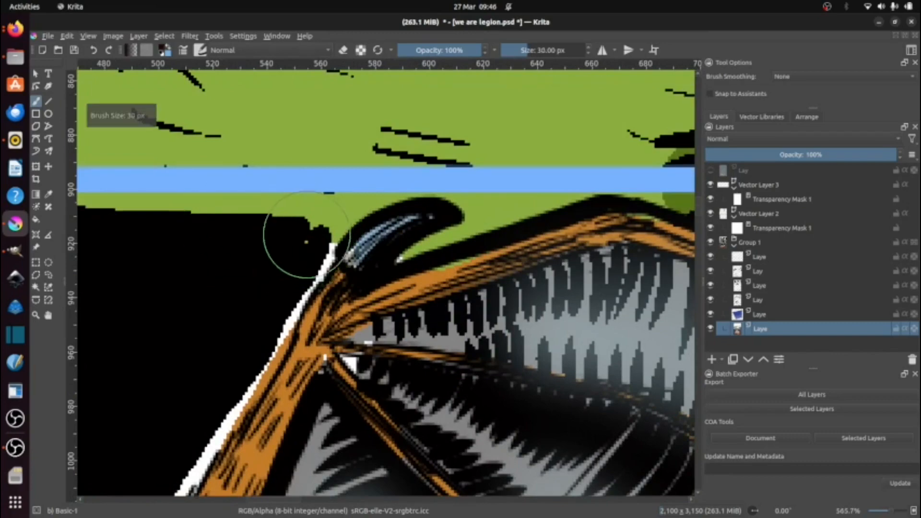
pyautogui.moveTo(316, 236)
pyautogui.mouseDown()
pyautogui.moveTo(352, 208)
pyautogui.moveTo(477, 208)
pyautogui.moveTo(483, 220)
pyautogui.moveTo(509, 201)
pyautogui.mouseUp()
# Step: Reduce the brush to 11 px and black out the remaining green along the border's underside and the wing's upper edge
pyautogui.press('[')
pyautogui.press('[')
pyautogui.press('[')
pyautogui.press('[')
pyautogui.press('[')
pyautogui.press('[')
pyautogui.press('[')
pyautogui.moveTo(298, 207); pyautogui.dragTo(199, 207)
pyautogui.moveTo(186, 206)
pyautogui.mouseDown()
pyautogui.moveTo(354, 224)
pyautogui.moveTo(175, 227)
pyautogui.mouseUp()
pyautogui.moveTo(503, 254); pyautogui.dragTo(223, 249)
pyautogui.moveTo(283, 217)
pyautogui.mouseDown()
pyautogui.moveTo(562, 258)
pyautogui.moveTo(369, 216)
pyautogui.mouseUp()
pyautogui.moveTo(369, 217)
pyautogui.mouseDown()
pyautogui.moveTo(598, 196)
pyautogui.moveTo(677, 219)
pyautogui.mouseUp()
pyautogui.moveTo(593, 228); pyautogui.dragTo(373, 265)
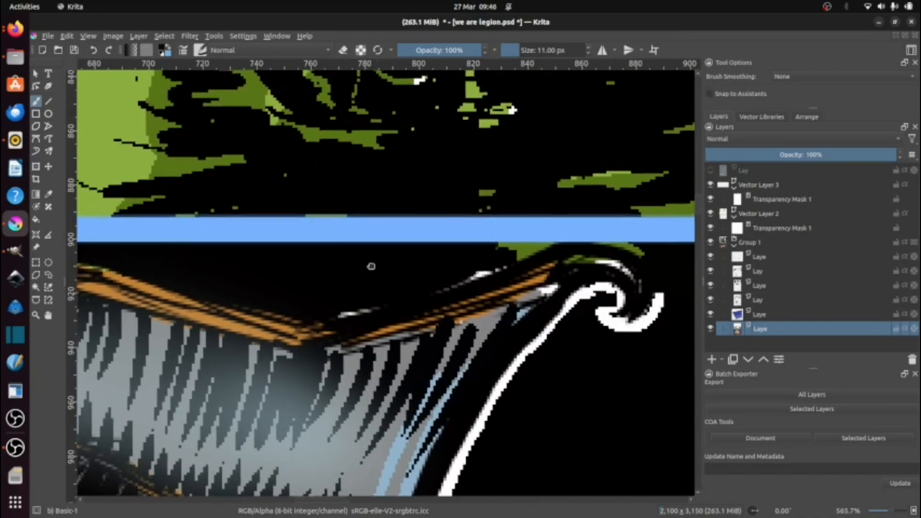
pyautogui.moveTo(349, 312); pyautogui.dragTo(441, 287)
pyautogui.scroll(-5, 643, 231)
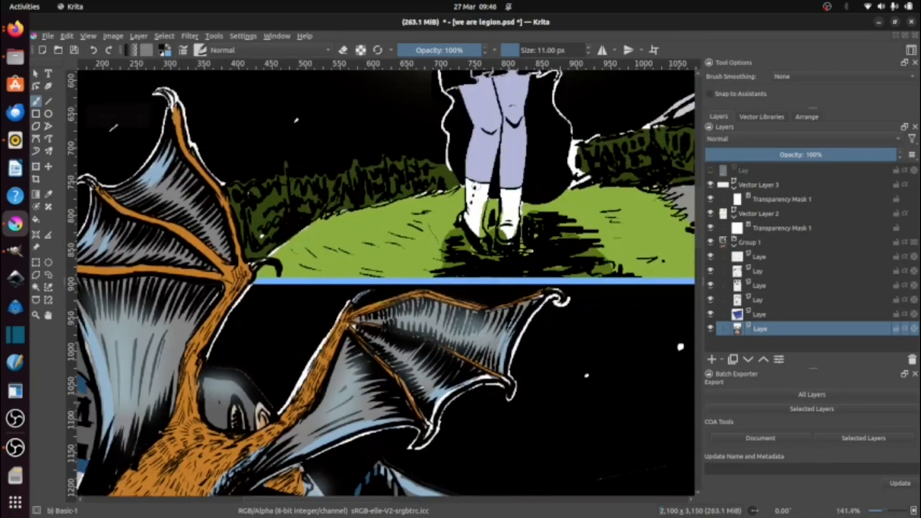
# Step: Paint the woman's boots white where the grass green spills over their edges
pyautogui.scroll(6, 415, 295)
pyautogui.moveTo(495, 325); pyautogui.dragTo(522, 380)
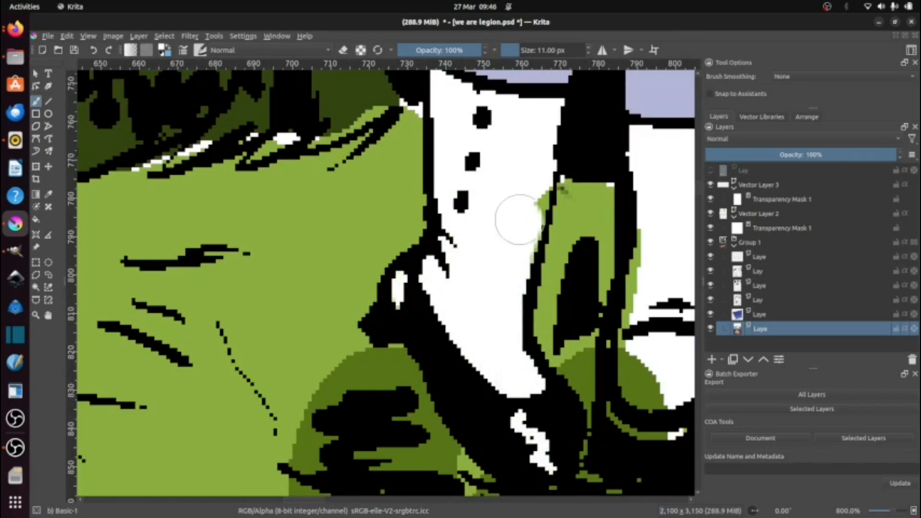
pyautogui.moveTo(638, 355); pyautogui.dragTo(630, 414)
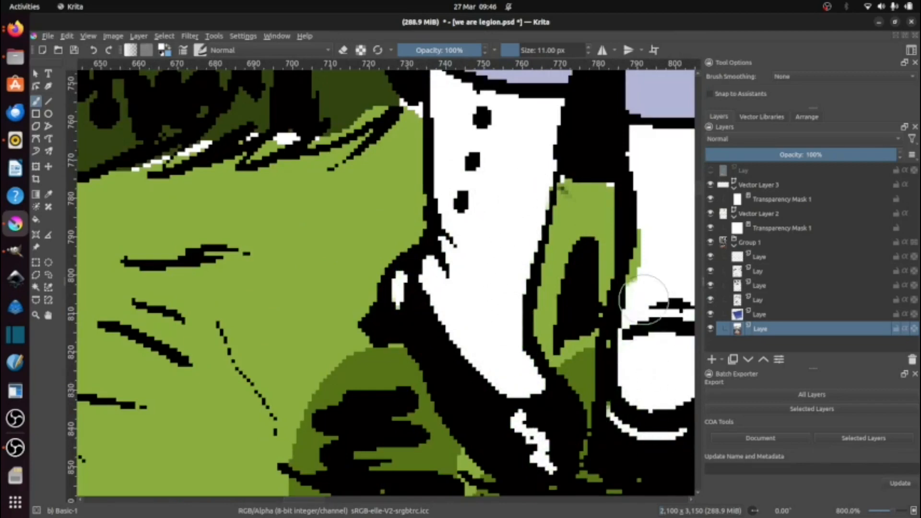
pyautogui.scroll(-2, 302, 240)
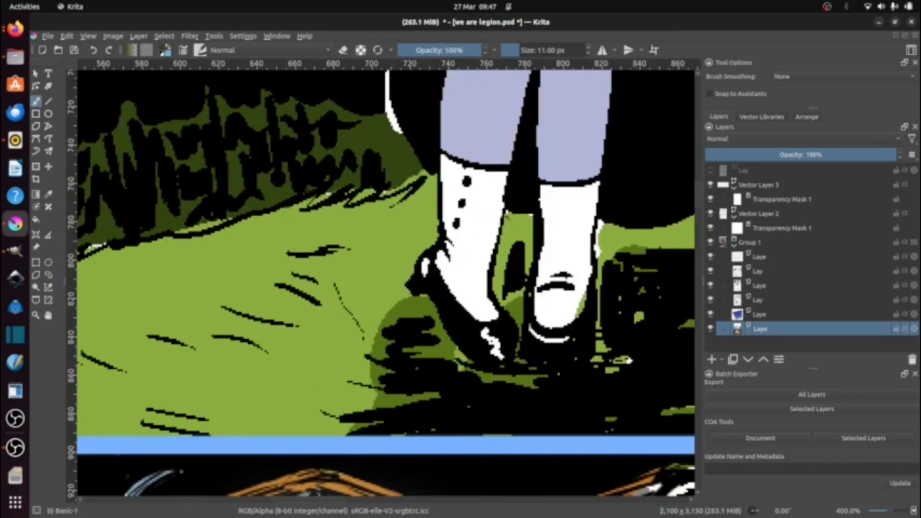
pyautogui.moveTo(610, 247); pyautogui.dragTo(478, 276)
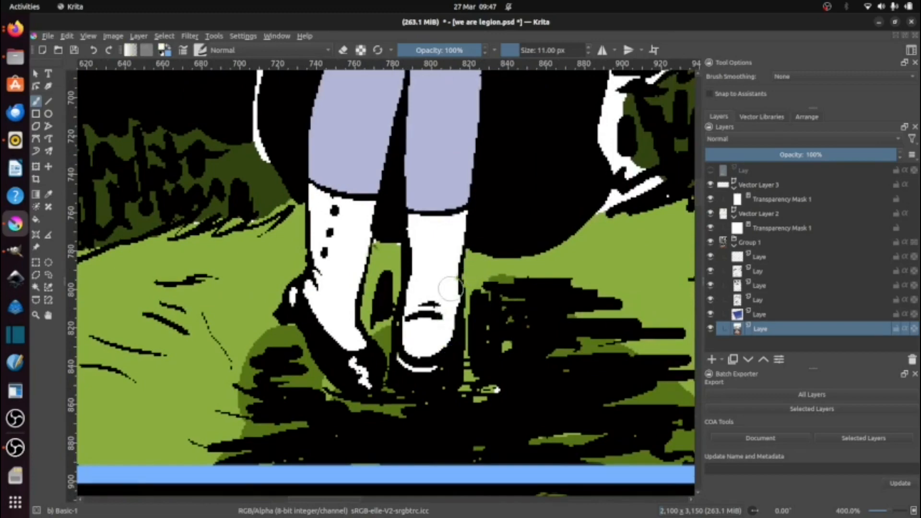
pyautogui.scroll(-2, 329, 397)
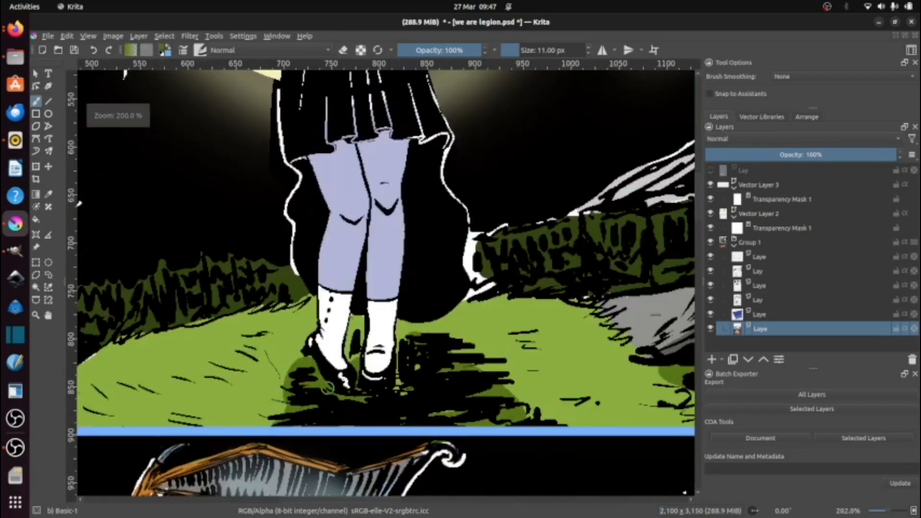
# Step: Hide the three lowest layers of Group 1 to isolate the night-sky layer around the woman's skirt
pyautogui.scroll(-4, 466, 275)
pyautogui.scroll(2, 452, 240)
pyautogui.scroll(4, 453, 204)
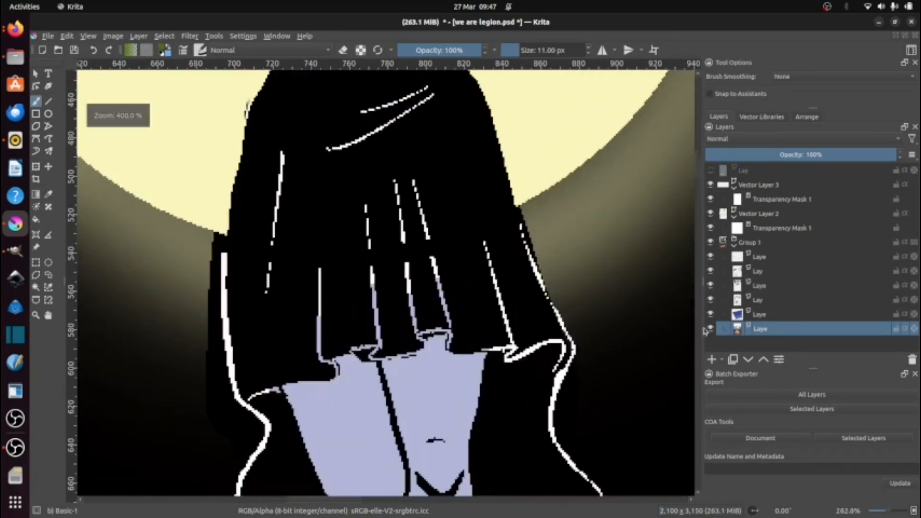
pyautogui.click(711, 314)
pyautogui.click(711, 300)
pyautogui.click(711, 287)
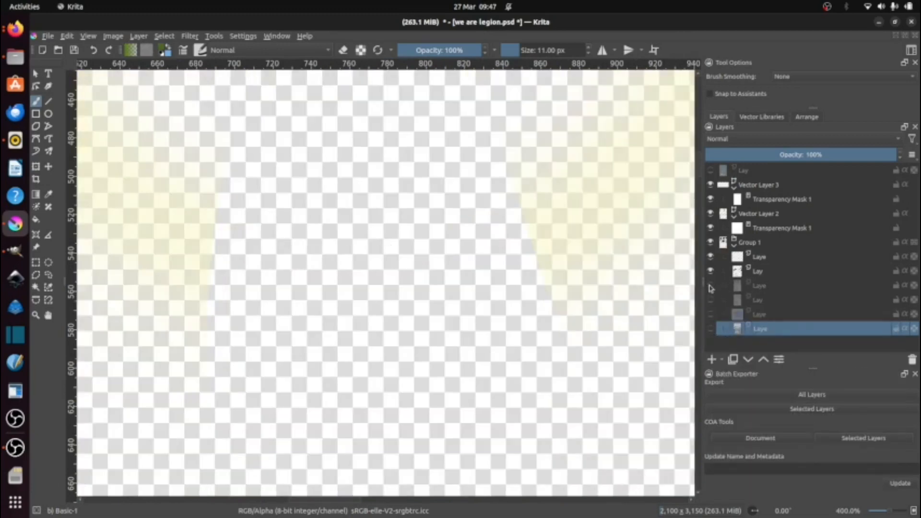
pyautogui.click(711, 288)
# Step: Erase the stray black inside the skirt outline on the night-sky layer and show the hidden Group 1 layers again
pyautogui.click(752, 271)
pyautogui.press('e')
pyautogui.click(752, 285)
pyautogui.moveTo(410, 244)
pyautogui.mouseDown()
pyautogui.moveTo(382, 255)
pyautogui.moveTo(228, 243)
pyautogui.moveTo(435, 248)
pyautogui.moveTo(496, 214)
pyautogui.mouseUp()
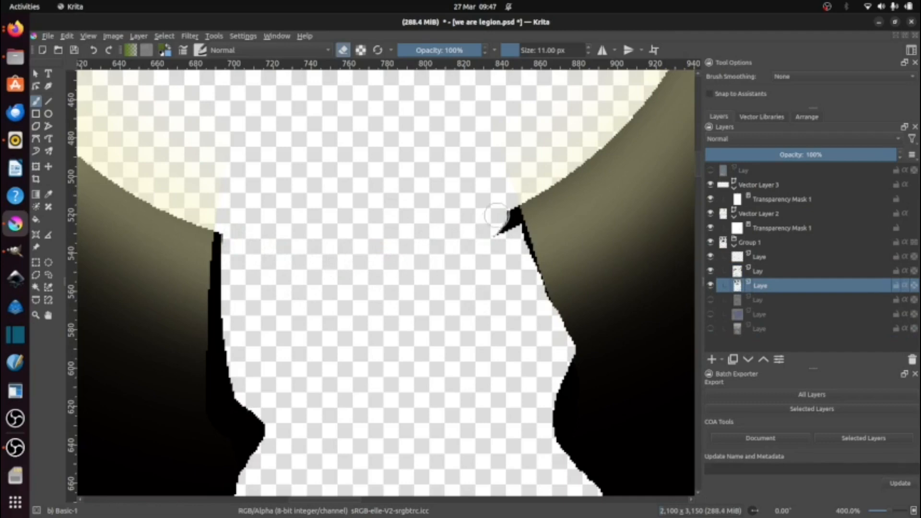
pyautogui.click(711, 329)
pyautogui.click(711, 314)
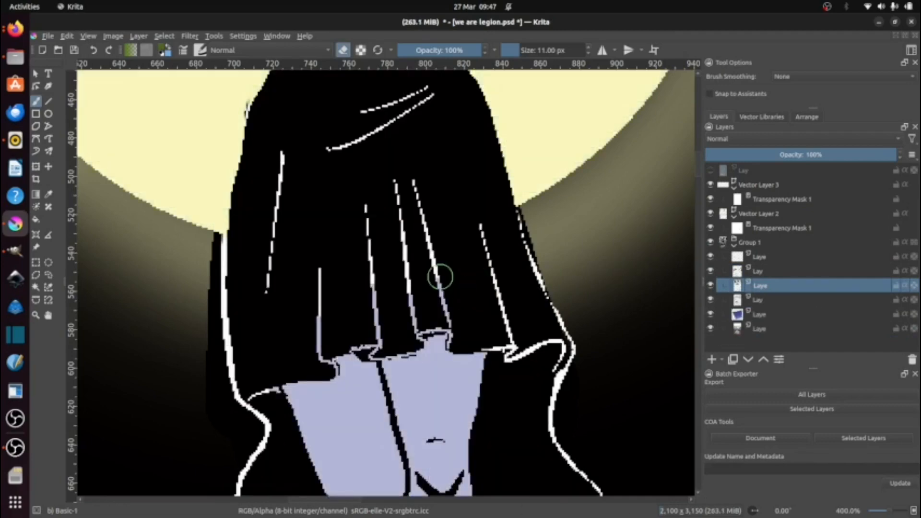
# Step: Set the brush colour to white (#ffffff) and paint the skirt's hem and fold highlights on Group 1's lowest layer
pyautogui.click(162, 47)
pyautogui.click(469, 148)
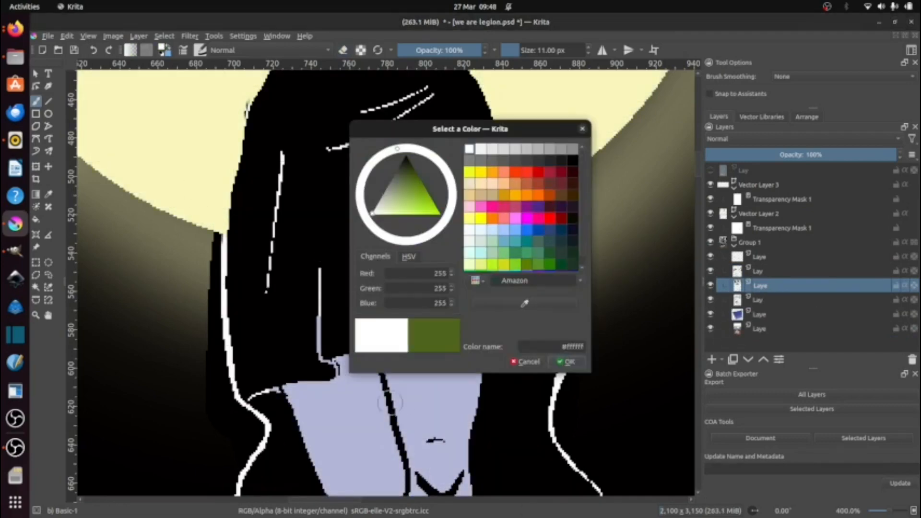
pyautogui.click(371, 374)
pyautogui.moveTo(319, 354); pyautogui.dragTo(319, 286)
pyautogui.hotkey('ctrl', 'z')
pyautogui.hotkey('ctrl', 'z')
pyautogui.click(760, 329)
pyautogui.click(568, 361)
pyautogui.moveTo(354, 348); pyautogui.dragTo(369, 349)
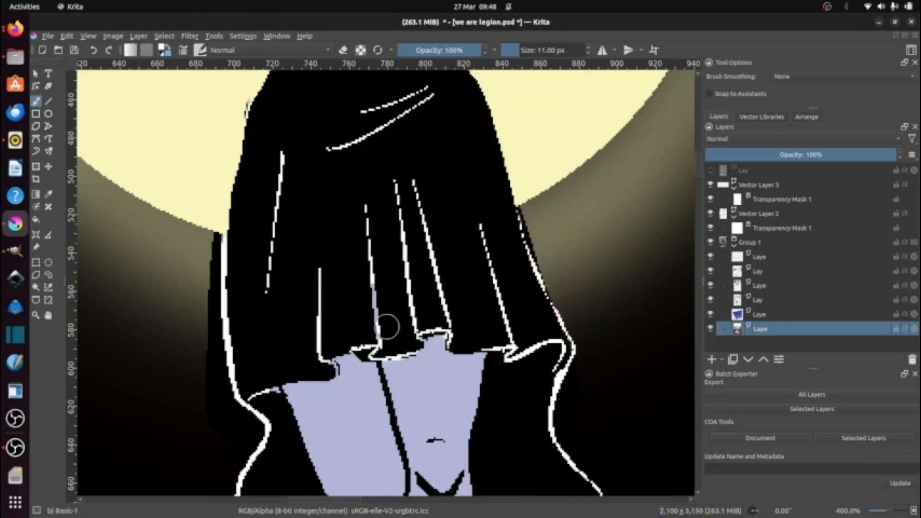
# Step: Cancel saving in Photoshop format and save the page as a Krita file named we are legion.kra
pyautogui.scroll(-8, 380, 325)
pyautogui.scroll(1, 377, 331)
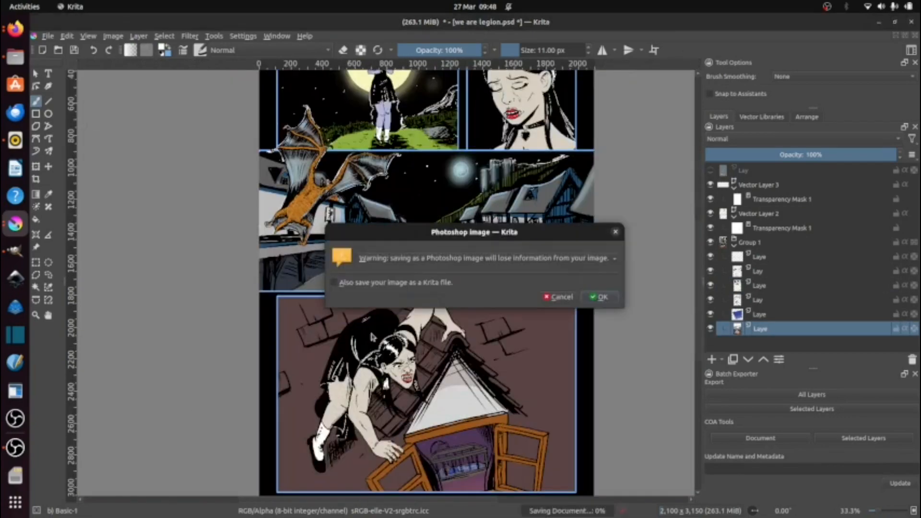
pyautogui.click(556, 298)
pyautogui.click(47, 37)
pyautogui.click(69, 96)
pyautogui.write('we are leg')
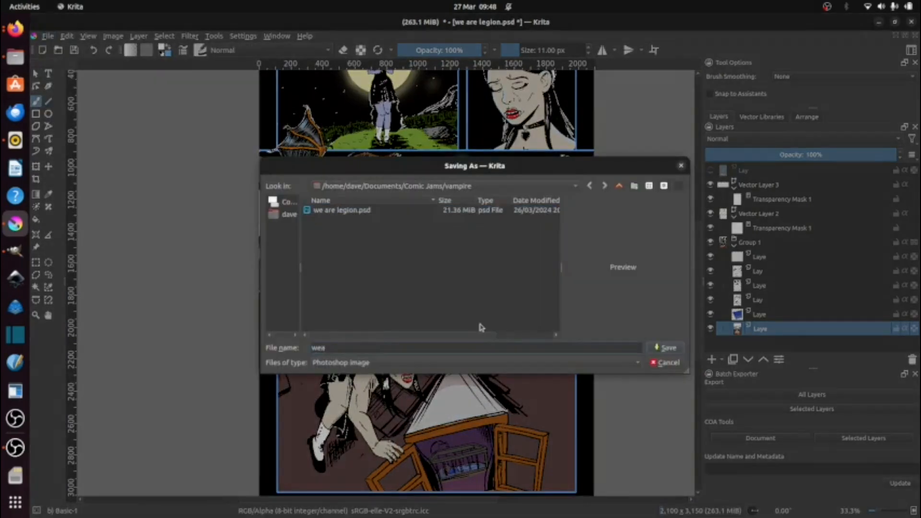
pyautogui.write('ion.psd')
pyautogui.press('Return')
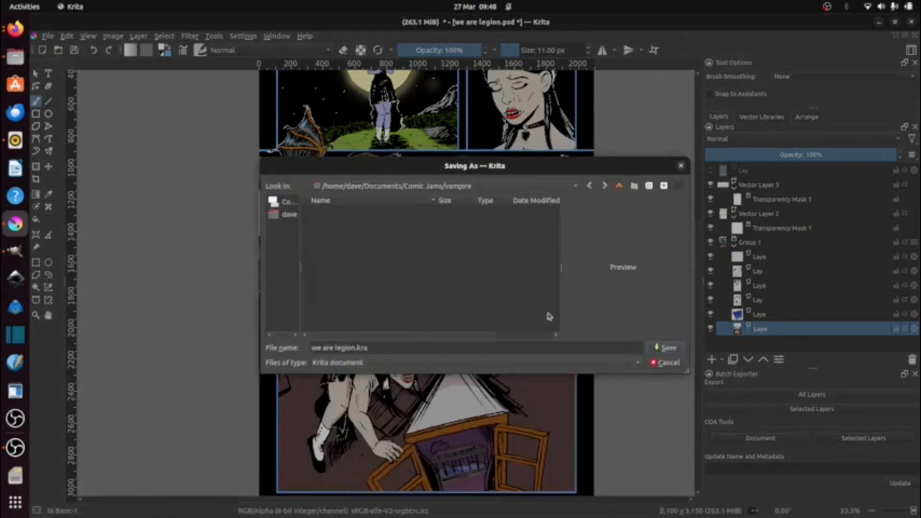
# Step: Collapse Vector Layer 3, Vector Layer 2 and Group 1, and add a new vector layer above Vector Layer 3
pyautogui.click(760, 186)
pyautogui.click(734, 189)
pyautogui.click(733, 203)
pyautogui.click(734, 218)
pyautogui.click(722, 360)
pyautogui.click(774, 410)
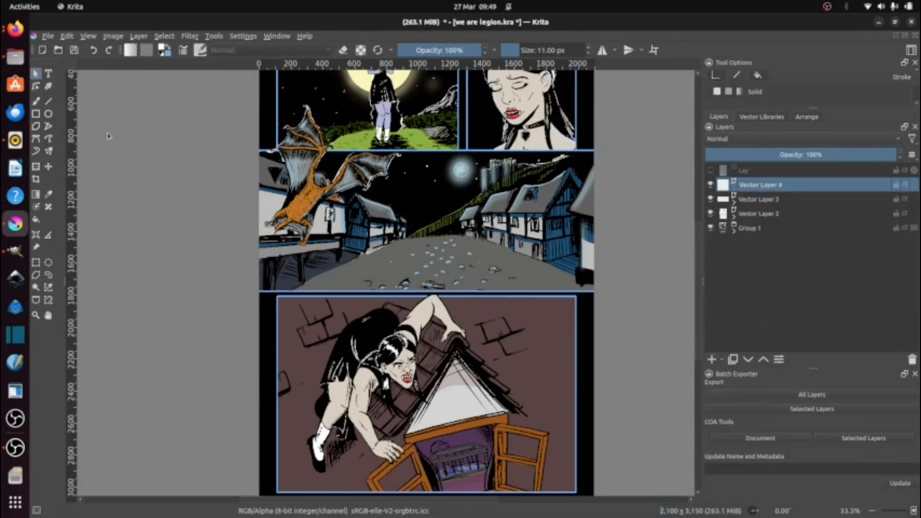
# Step: Switch to Google Drive in Firefox, open the We Are Legion script from the recent files and copy Panel 1's first caption
pyautogui.hotkey('alt', 'Tab')
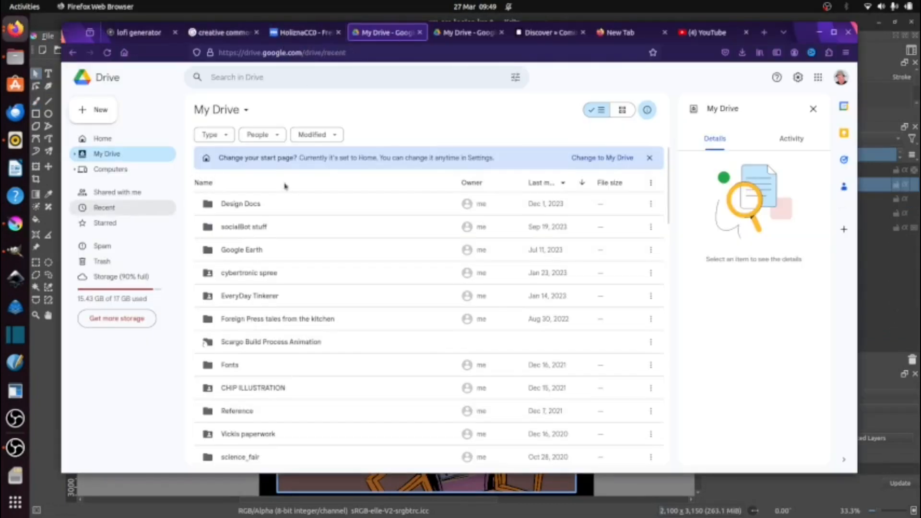
pyautogui.click(104, 207)
pyautogui.scroll(-5, 232, 273)
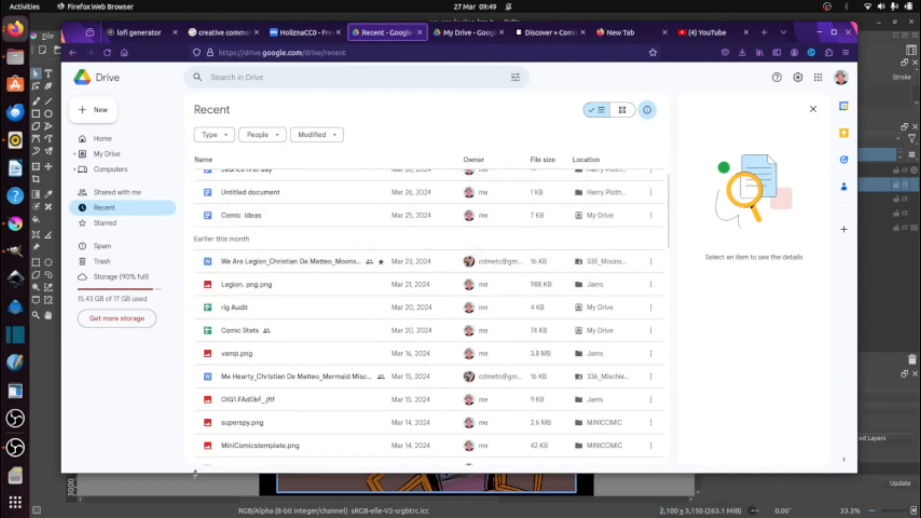
pyautogui.doubleClick(268, 261)
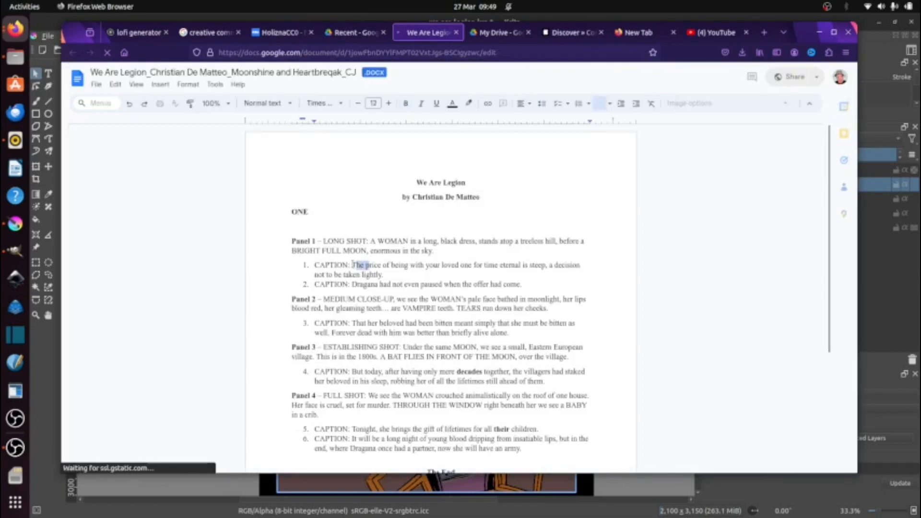
pyautogui.moveTo(353, 264); pyautogui.dragTo(384, 276)
# Step: Return to Krita, add a paint layer above Vector Layer 4 and flood-fill the first panel's sky area with white
pyautogui.hotkey('alt', 'Tab')
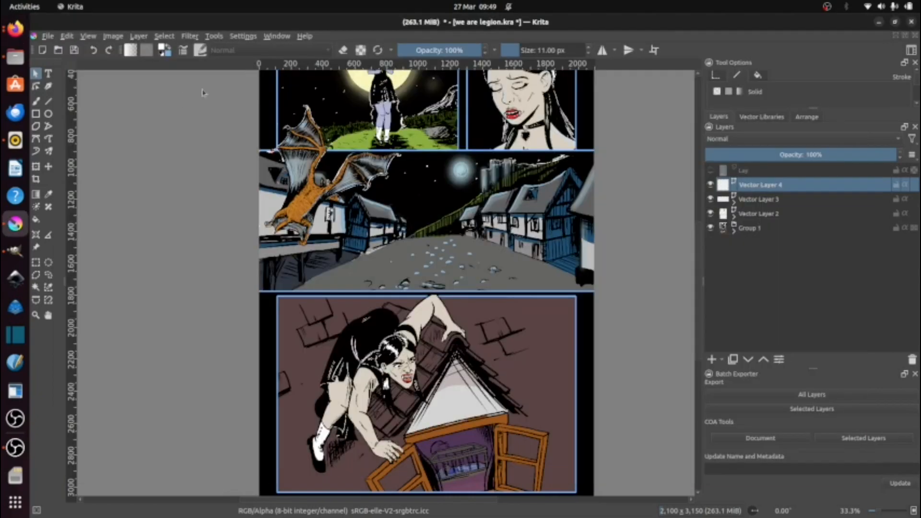
pyautogui.scroll(3, 408, 209)
pyautogui.moveTo(355, 144); pyautogui.dragTo(456, 461)
pyautogui.click(721, 361)
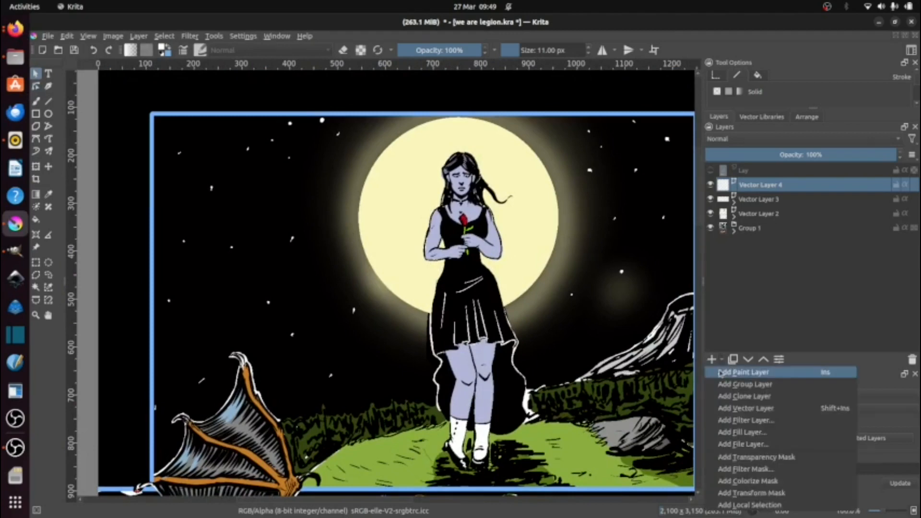
pyautogui.click(743, 372)
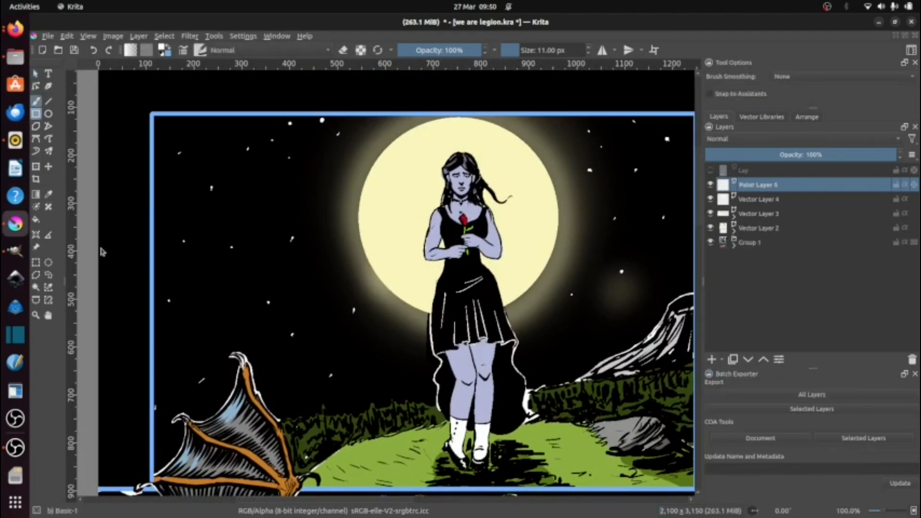
pyautogui.press('f')
pyautogui.click(162, 180)
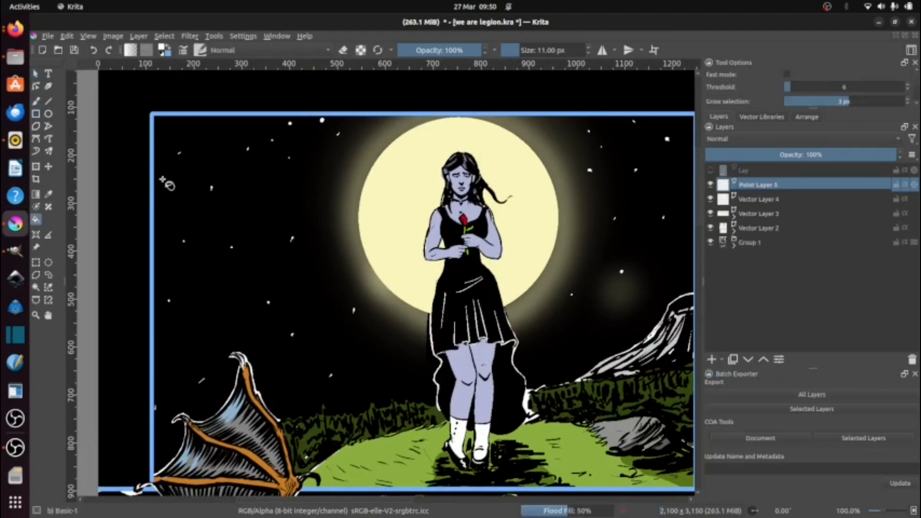
# Step: Hide the layers beneath Paint Layer 5, clear that layer and fill the whole page with Grey 55% (#8c8c8c)
pyautogui.scroll(-6, 600, 198)
pyautogui.moveTo(710, 243); pyautogui.dragTo(710, 199)
pyautogui.click(574, 278)
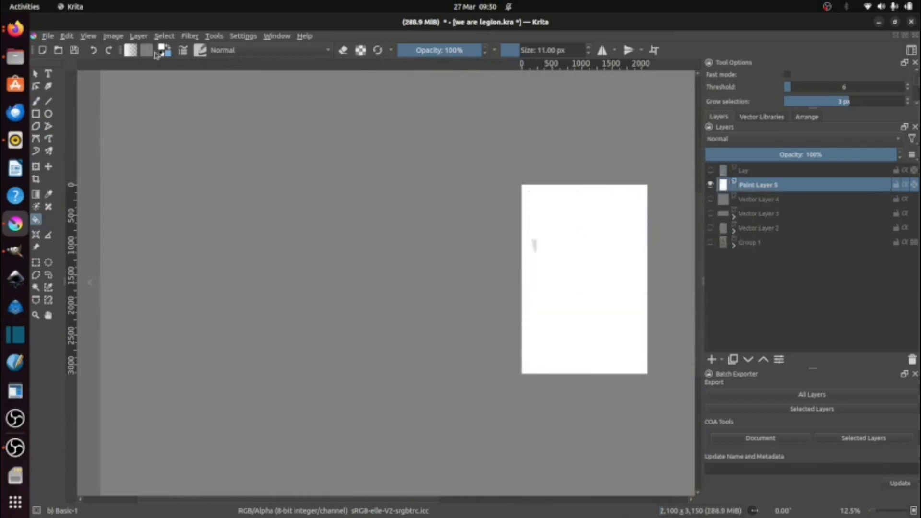
pyautogui.click(159, 52)
pyautogui.click(562, 168)
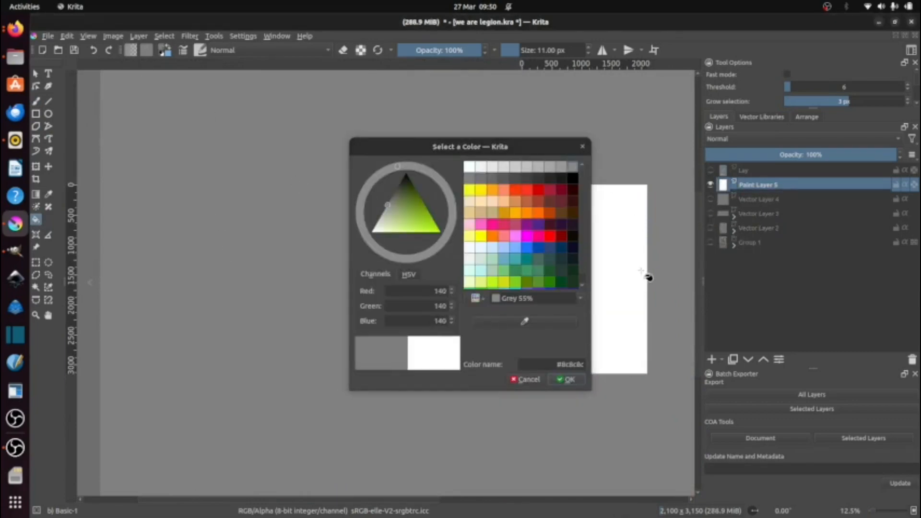
pyautogui.click(577, 383)
pyautogui.click(568, 229)
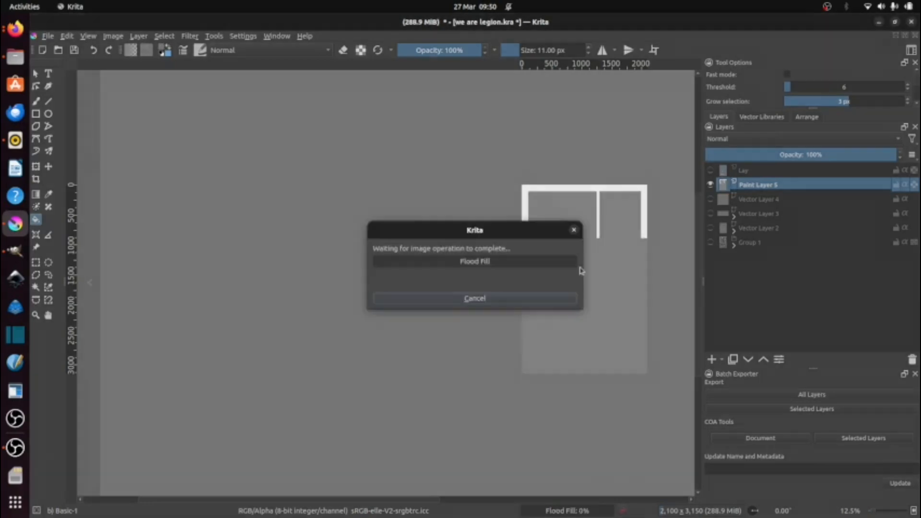
pyautogui.hotkey('ctrl', 'a')
pyautogui.press('Delete')
pyautogui.click(573, 281)
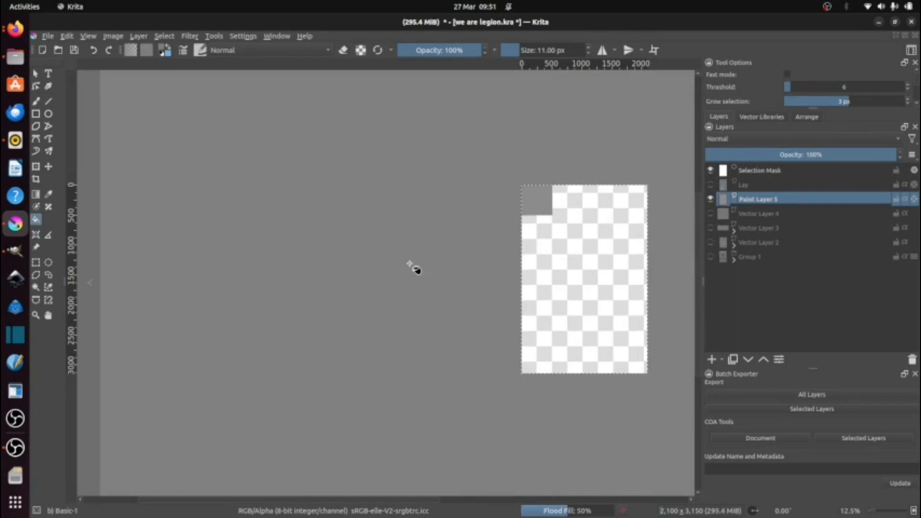
# Step: Lower the grey paint layer's opacity, then show and activate Vector Layer 4 with the other artwork layers hidden
pyautogui.click(802, 154)
pyautogui.click(711, 214)
pyautogui.click(711, 228)
pyautogui.click(711, 243)
pyautogui.click(711, 243)
pyautogui.click(711, 228)
pyautogui.click(758, 214)
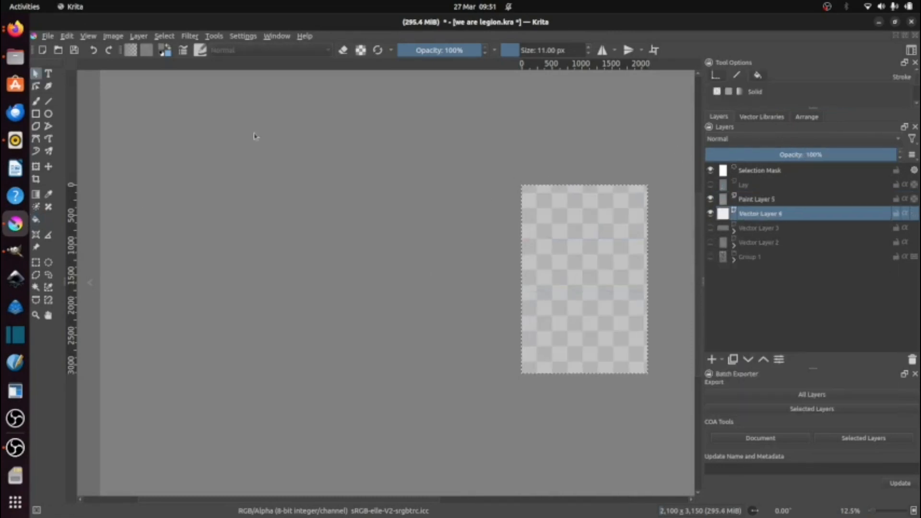
# Step: Deselect the page and place Panel 1's first caption as a text object on Vector Layer 4
pyautogui.press('t')
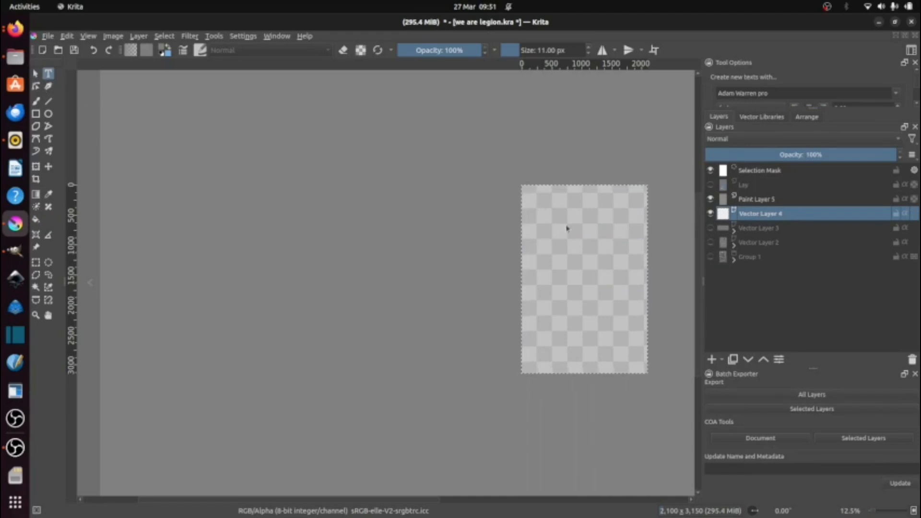
pyautogui.scroll(1, 409, 237)
pyautogui.click(164, 36)
pyautogui.click(172, 61)
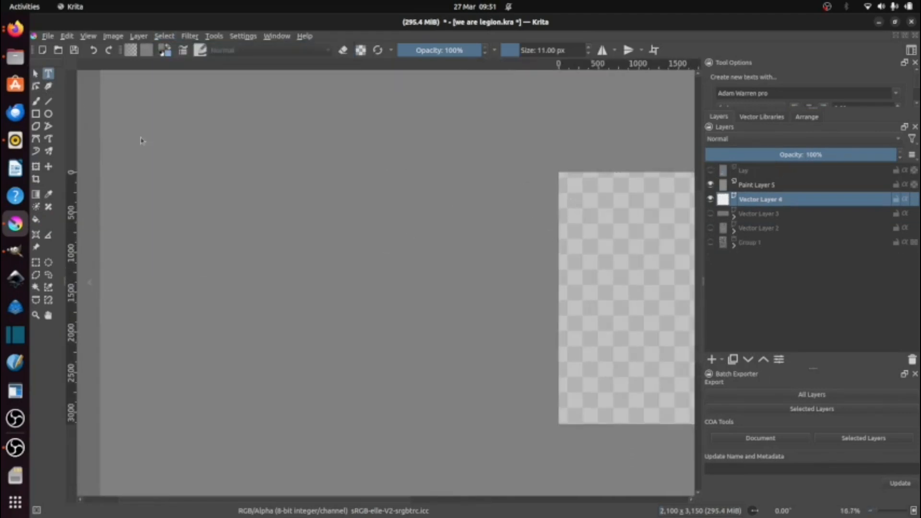
pyautogui.click(141, 140)
pyautogui.click(759, 431)
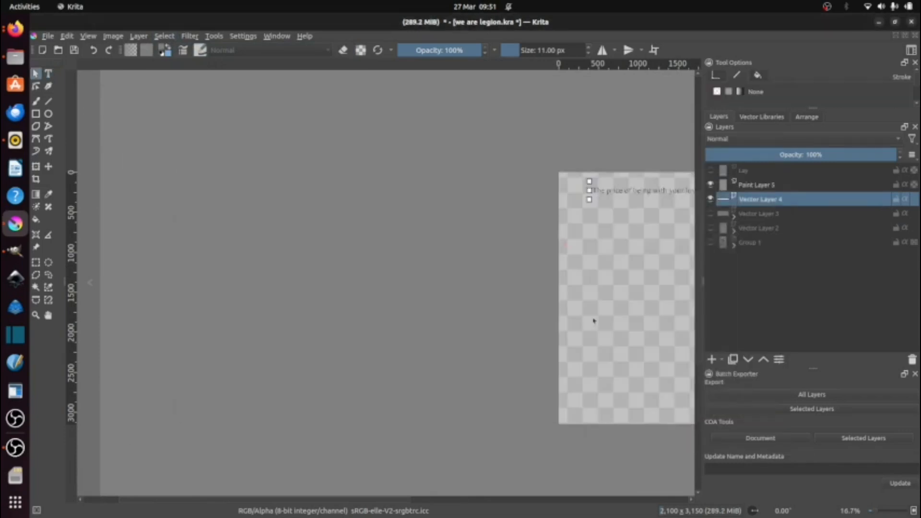
# Step: Raise Vector Layer 4 above Paint Layer 5 and shift the caption text slightly up and to the left
pyautogui.scroll(3, 594, 321)
pyautogui.scroll(-1, 467, 248)
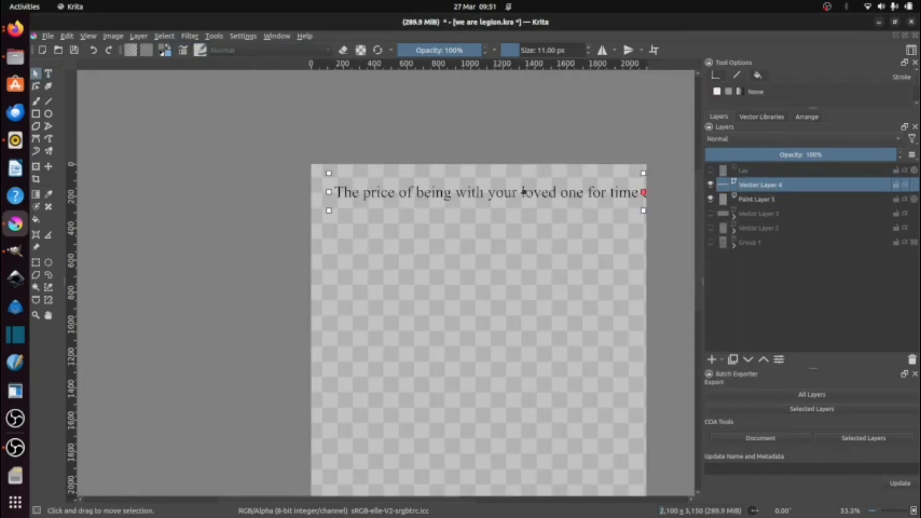
pyautogui.moveTo(522, 191); pyautogui.dragTo(509, 184)
# Step: Copy Panel 1's second caption from the script into a new text object in Krita and position it directly beneath the first caption
pyautogui.click(15, 29)
pyautogui.moveTo(352, 285); pyautogui.dragTo(524, 285)
pyautogui.hotkey('ctrl', 'c')
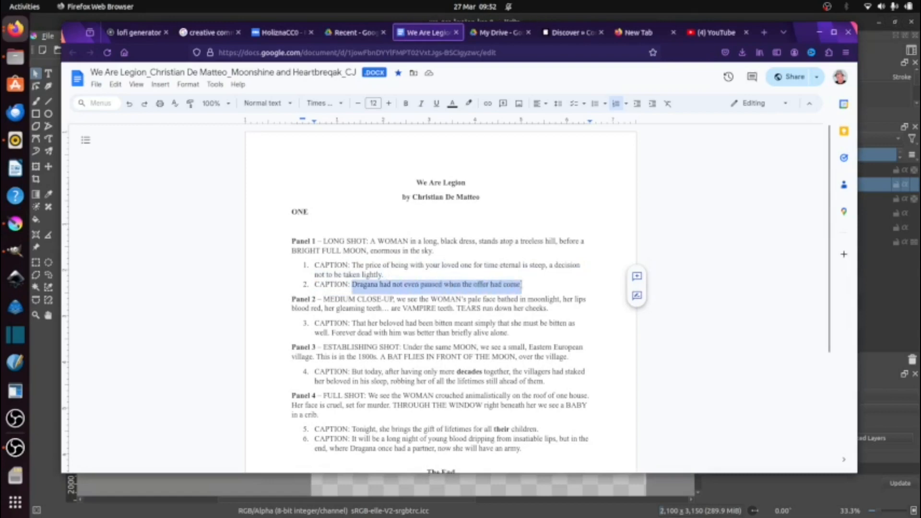
pyautogui.hotkey('alt', 'Tab')
pyautogui.click(48, 74)
pyautogui.click(498, 258)
pyautogui.hotkey('ctrl', 'v')
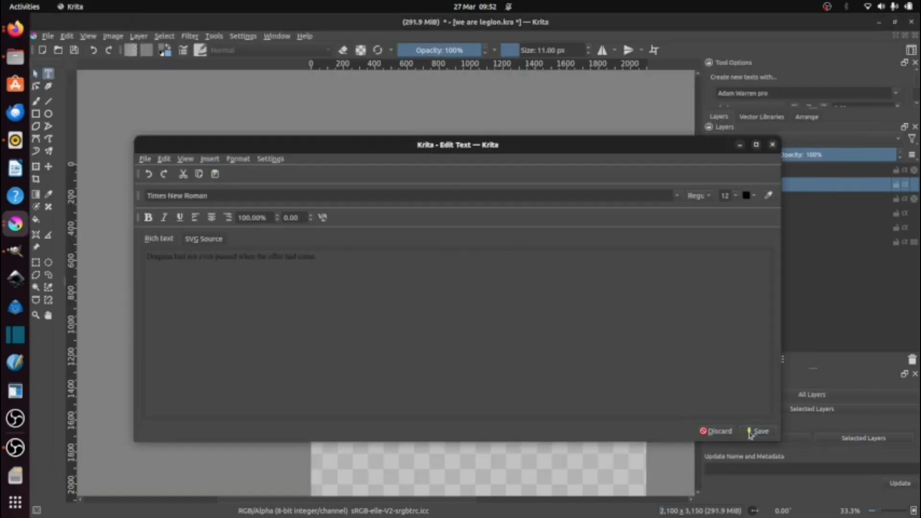
pyautogui.click(758, 430)
pyautogui.moveTo(590, 240); pyautogui.dragTo(470, 200)
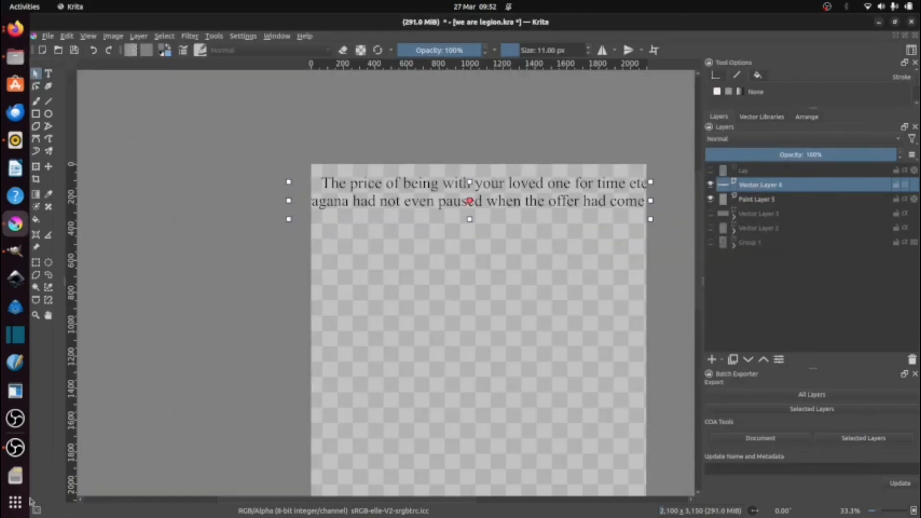
# Step: Copy Panel 2's caption from the script into a new text object in Krita and align it below Panel 1's captions
pyautogui.hotkey('alt', 'Tab')
pyautogui.moveTo(353, 323); pyautogui.dragTo(528, 331)
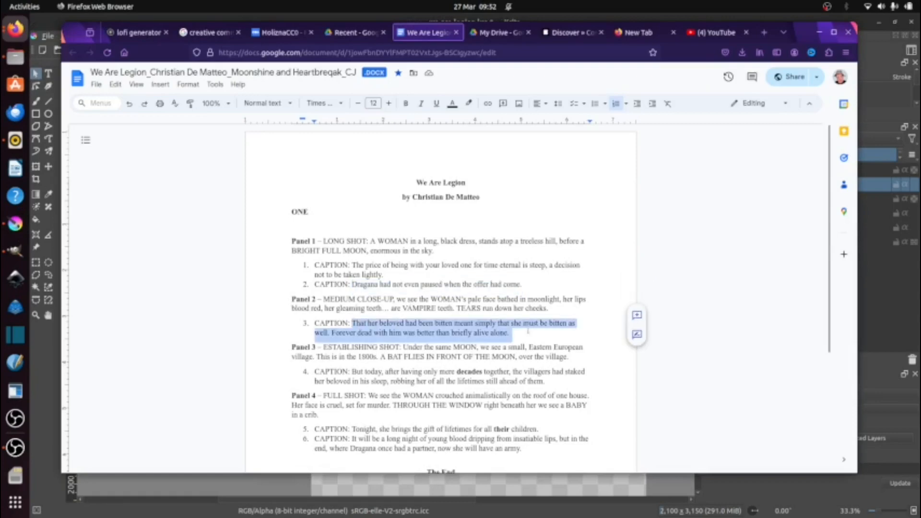
pyautogui.hotkey('ctrl', 'c')
pyautogui.hotkey('alt', 'Tab')
pyautogui.click(514, 323)
pyautogui.hotkey('ctrl', 'v')
pyautogui.click(632, 345)
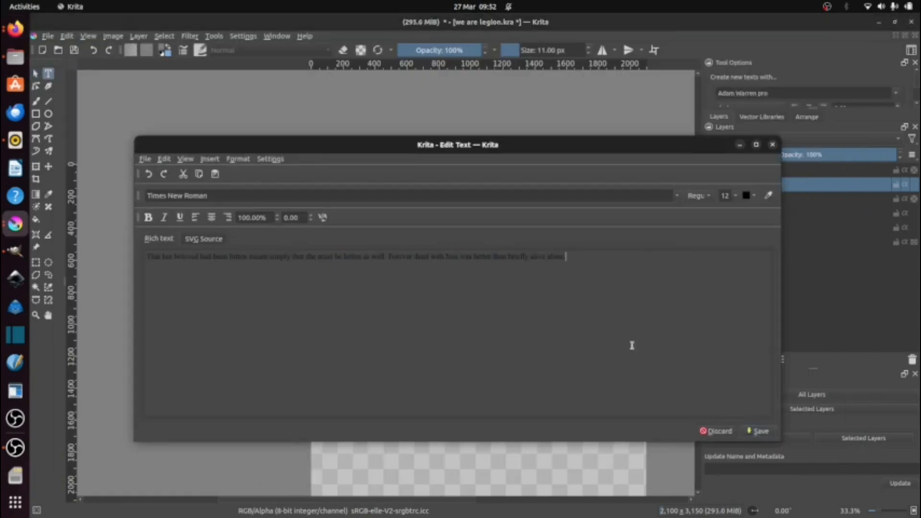
pyautogui.click(765, 433)
pyautogui.moveTo(571, 266); pyautogui.dragTo(444, 221)
# Step: Copy Panel 3's caption from the script and place it as a text object below Panel 2's caption in Krita
pyautogui.hotkey('alt', 'Tab')
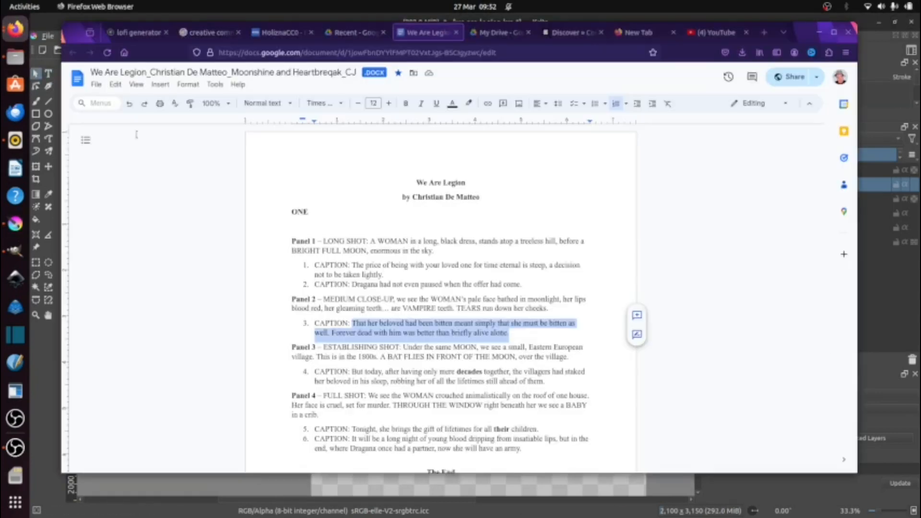
pyautogui.moveTo(352, 371); pyautogui.dragTo(547, 381)
pyautogui.hotkey('ctrl', 'c')
pyautogui.hotkey('alt', 'Tab')
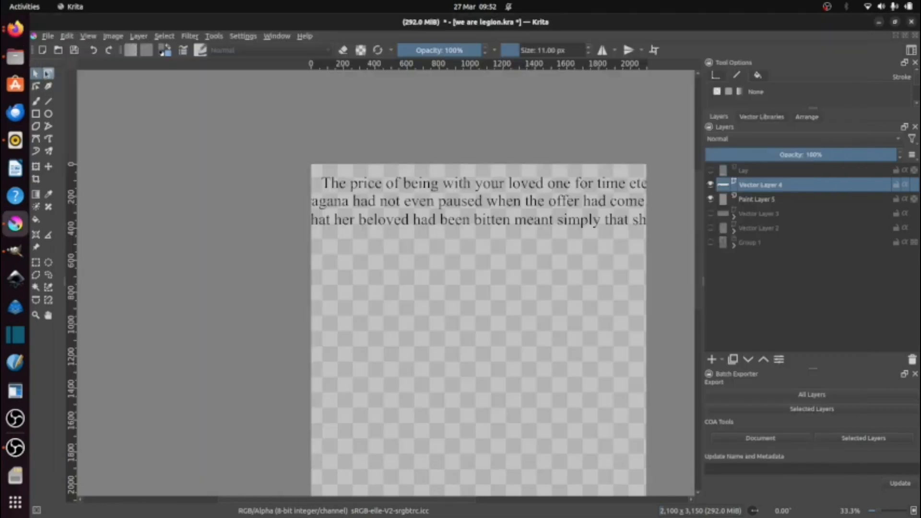
pyautogui.click(327, 195)
pyautogui.hotkey('ctrl', 'v')
pyautogui.click(765, 433)
# Step: Copy Panel 4's first caption, "Tonight, she brings the gift of lifetimes for all their children.", into a new text object lower on the Krita page
pyautogui.press('t')
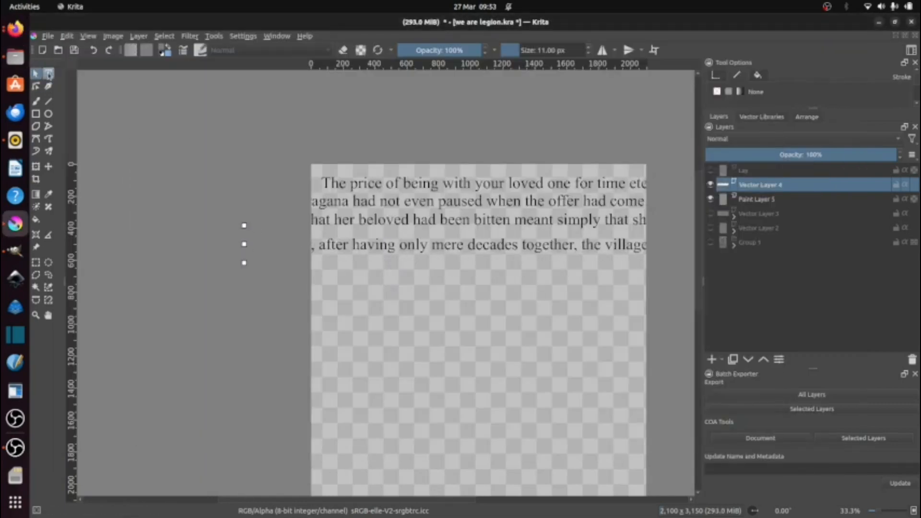
pyautogui.hotkey('alt', 'Tab')
pyautogui.scroll(-2, 354, 401)
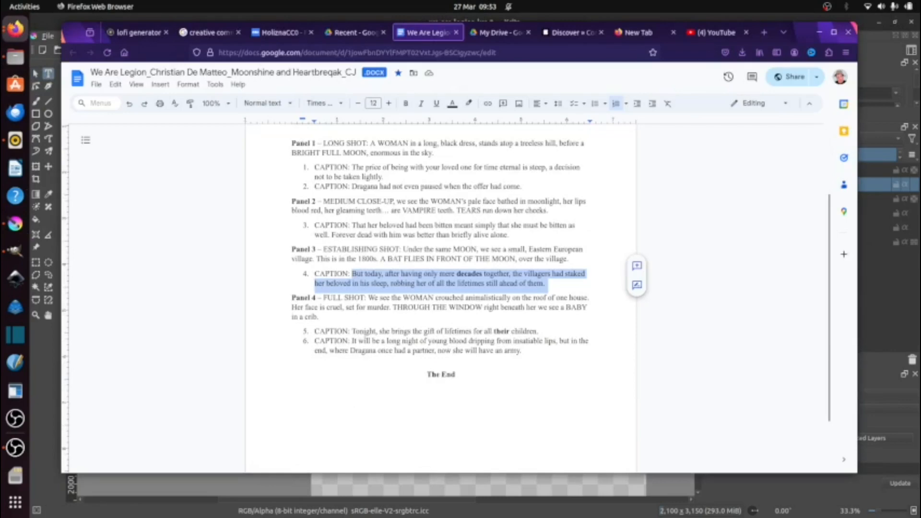
pyautogui.moveTo(352, 331); pyautogui.dragTo(545, 331)
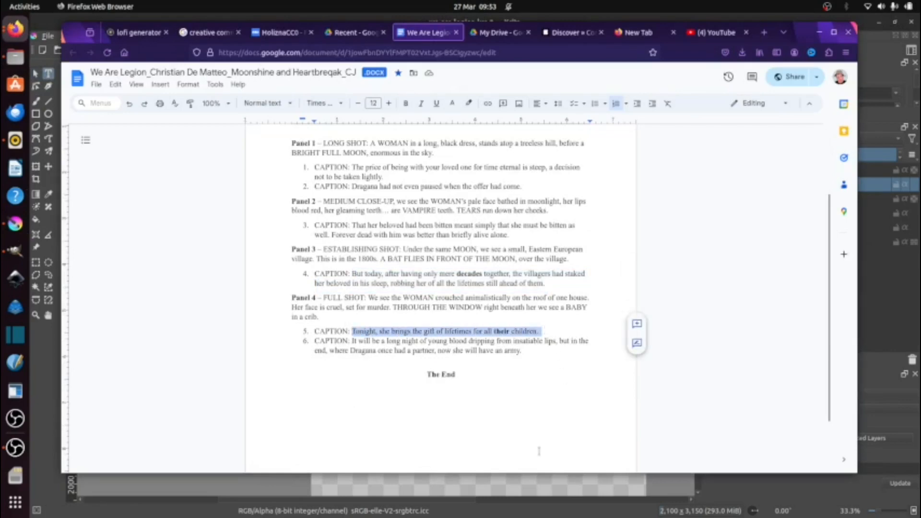
pyautogui.hotkey('ctrl', 'c')
pyautogui.hotkey('alt', 'Tab')
pyautogui.click(388, 299)
pyautogui.hotkey('ctrl', 'v')
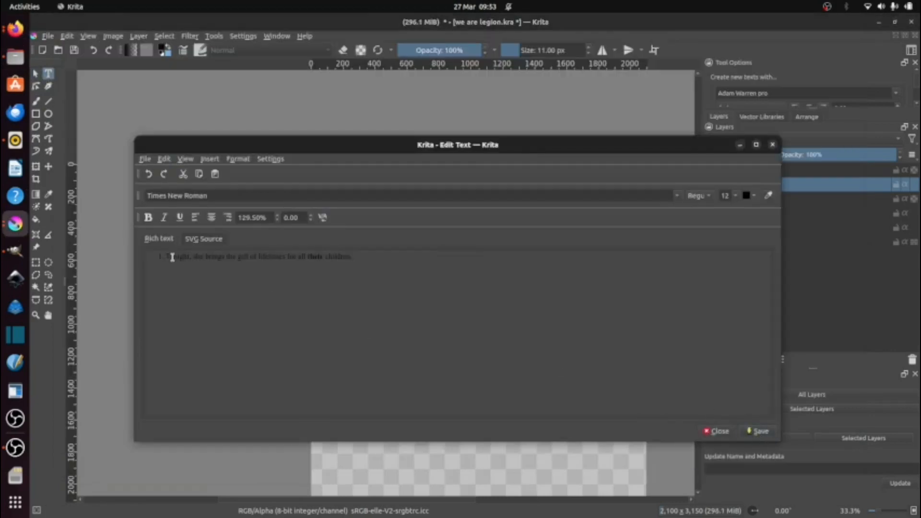
pyautogui.click(742, 437)
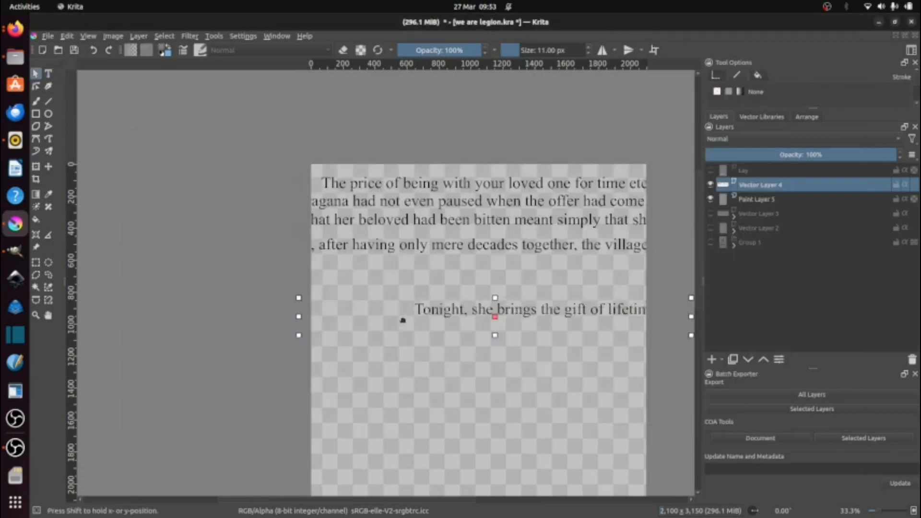
# Step: Copy Panel 4's second caption from the script into a new Krita text object and move it up and left beneath the "Tonight" caption
pyautogui.hotkey('alt', 'Tab')
pyautogui.moveTo(352, 340); pyautogui.dragTo(525, 349)
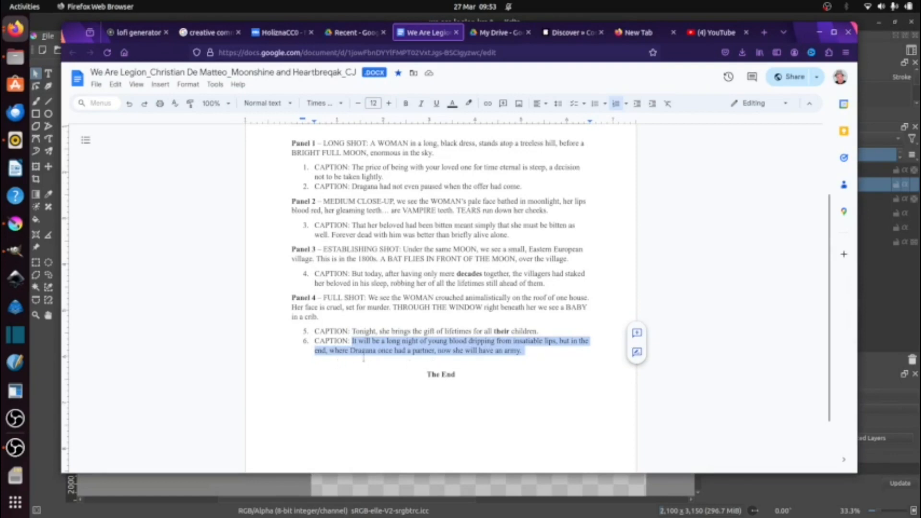
pyautogui.rightClick(497, 346)
pyautogui.click(532, 107)
pyautogui.hotkey('alt', 'Tab')
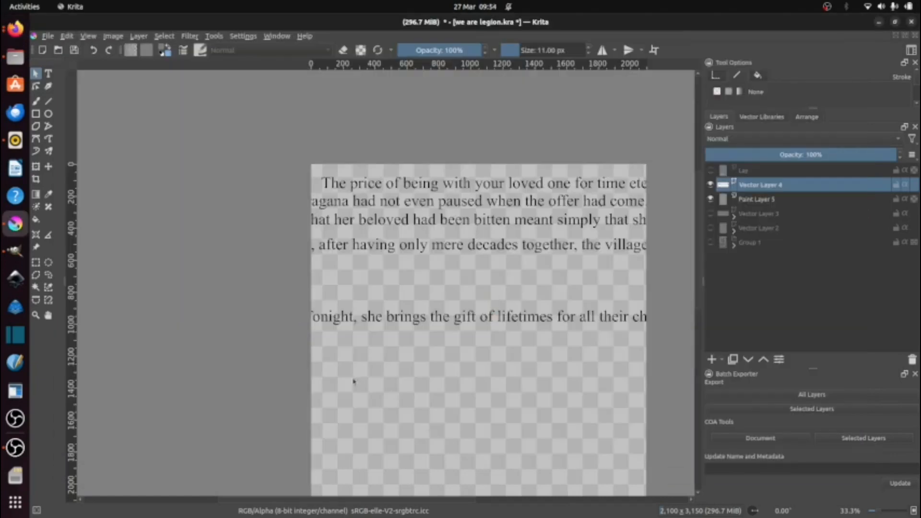
pyautogui.click(346, 391)
pyautogui.hotkey('ctrl', 'v')
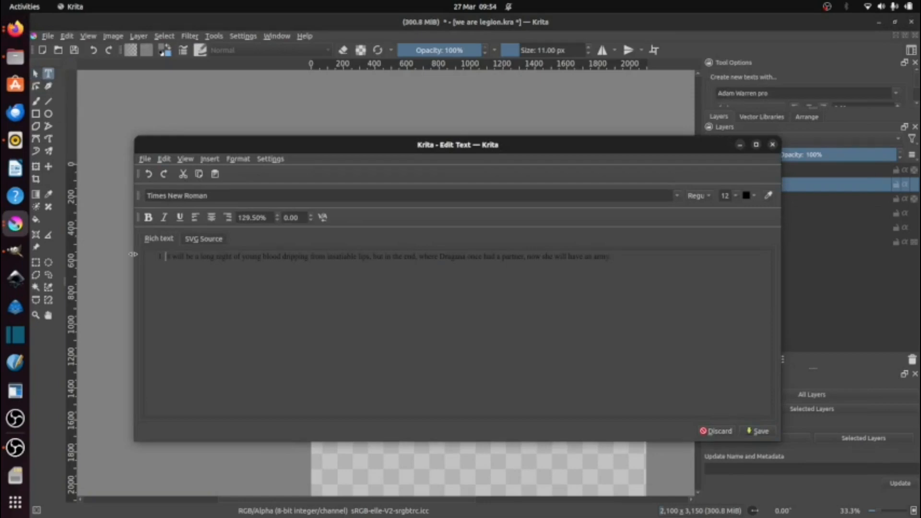
pyautogui.click(710, 434)
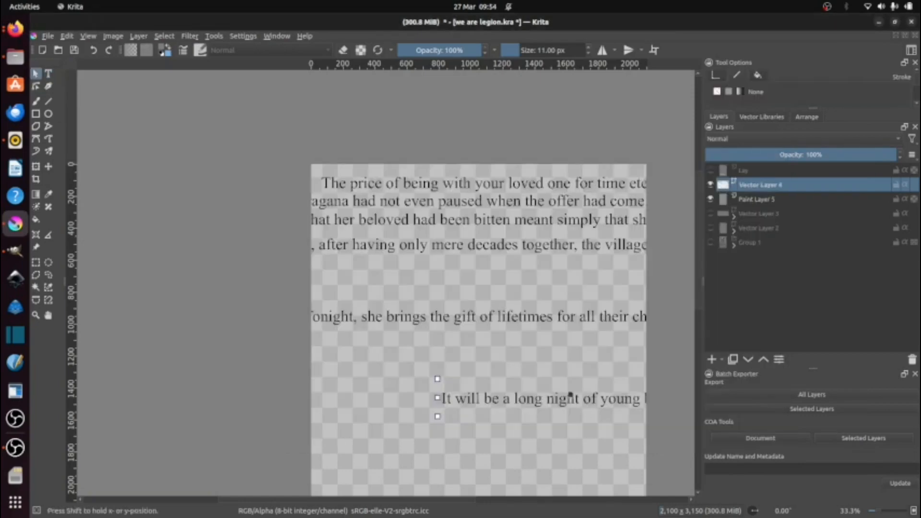
pyautogui.moveTo(571, 398); pyautogui.dragTo(425, 357)
pyautogui.click(15, 30)
pyautogui.tripleClick(432, 183)
pyautogui.scroll(-2, 578, 288)
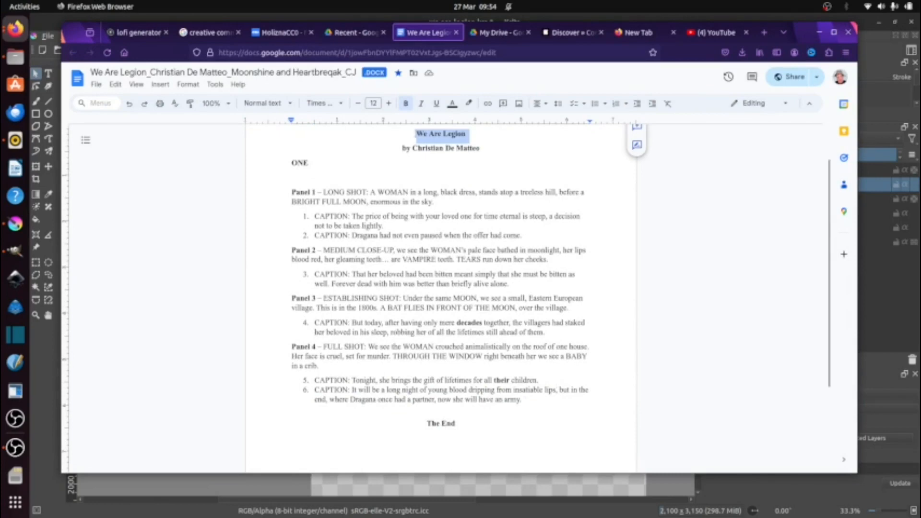
pyautogui.click(820, 32)
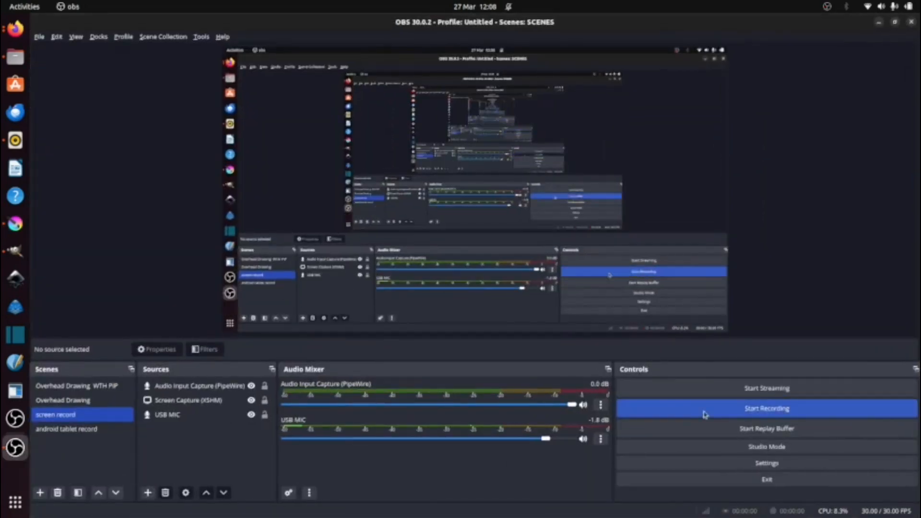
pyautogui.click(703, 411)
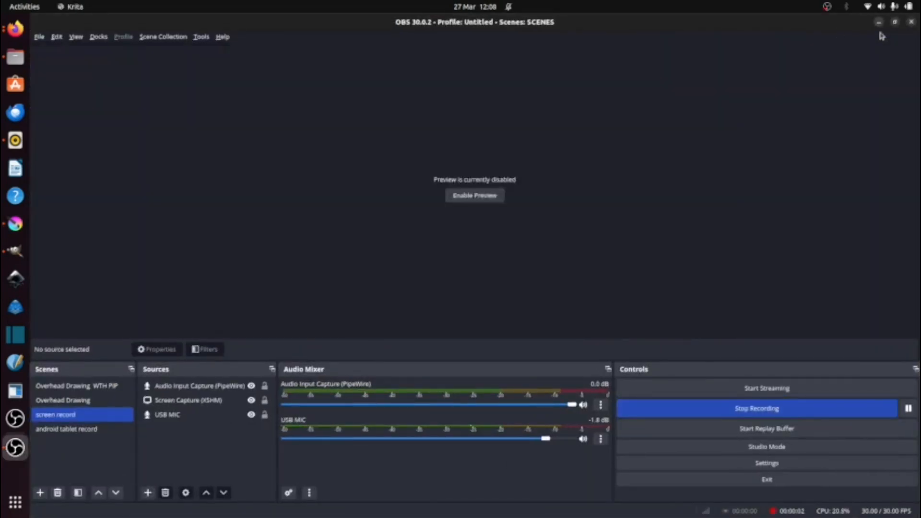
pyautogui.click(16, 224)
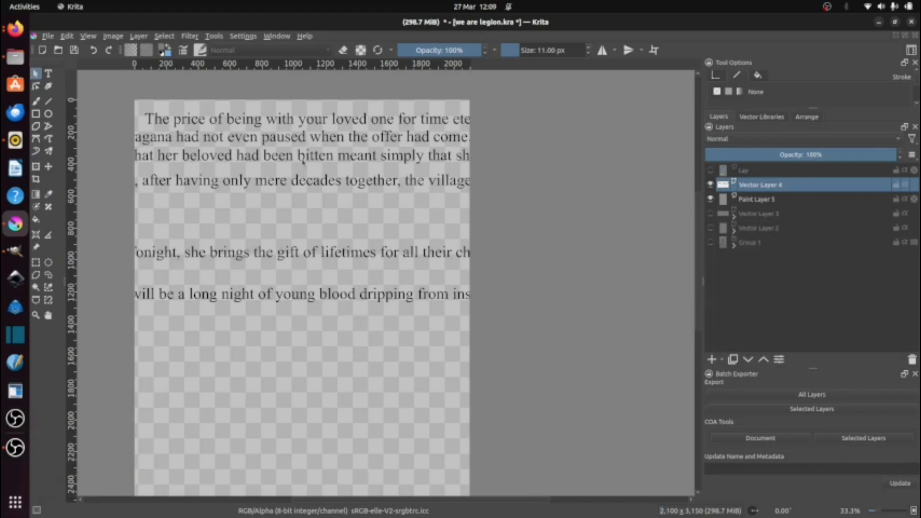
# Step: Open Font Manager, list all installed fonts in Browse mode and clear the existing preview text
pyautogui.click(23, 501)
pyautogui.write('font')
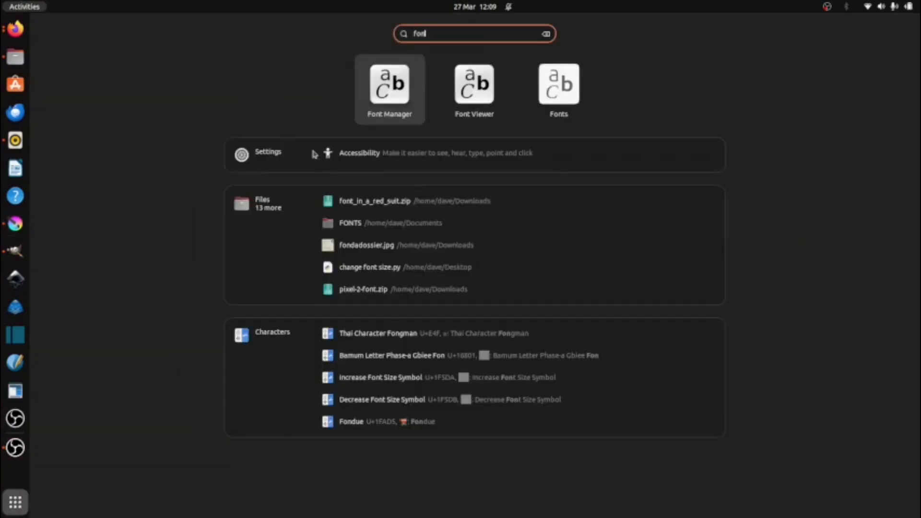
pyautogui.press('Escape')
pyautogui.press('Escape')
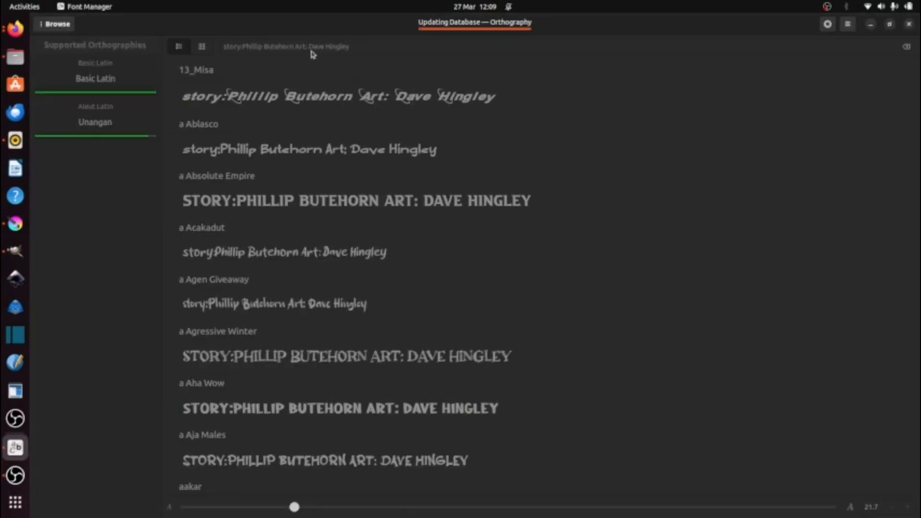
pyautogui.click(57, 25)
pyautogui.click(50, 52)
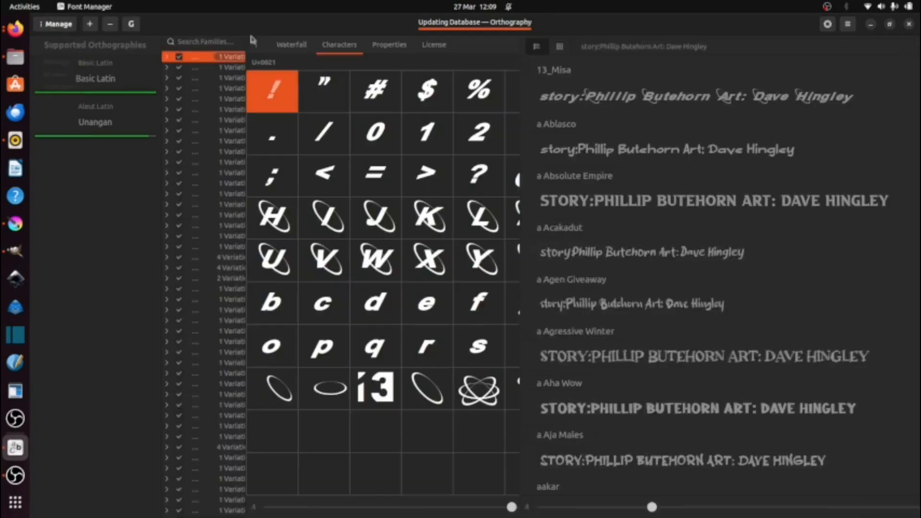
pyautogui.click(57, 24)
pyautogui.click(53, 63)
pyautogui.click(280, 48)
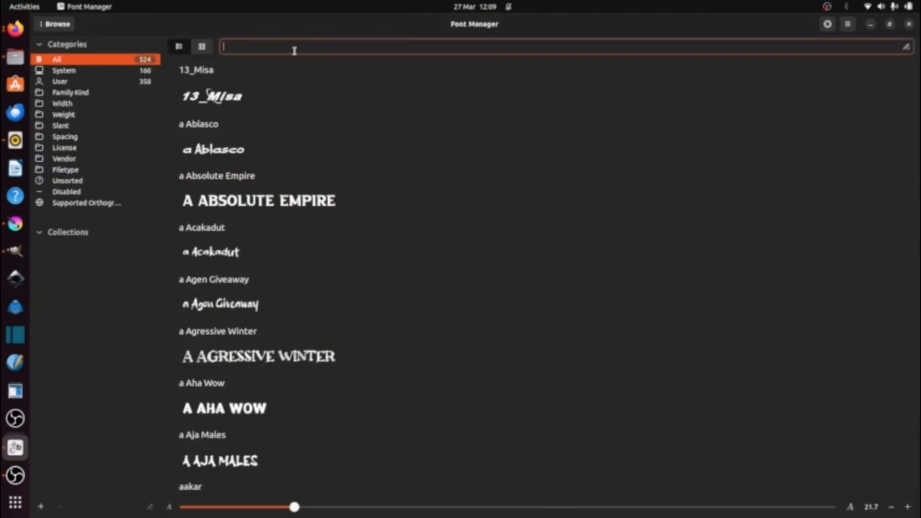
# Step: Copy Panel 1's first caption from the script and use it as Font Manager's preview text
pyautogui.click(15, 28)
pyautogui.click(351, 216)
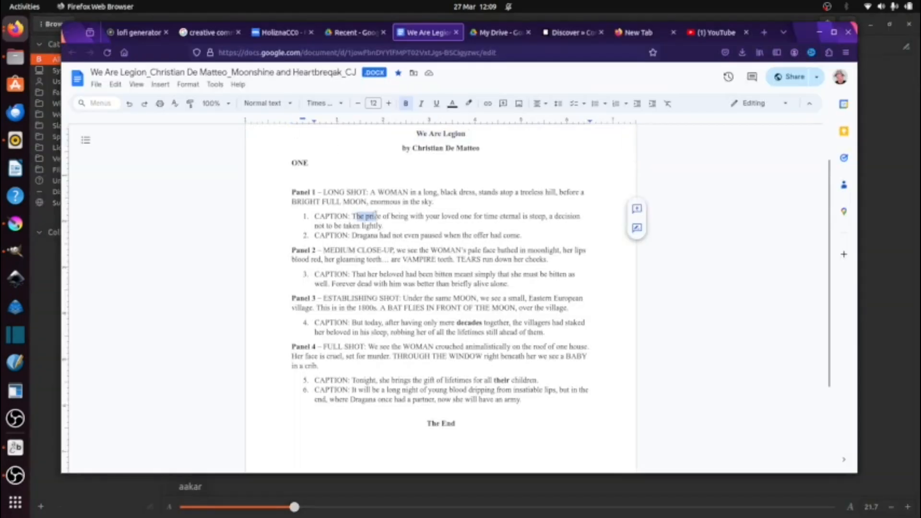
pyautogui.moveTo(352, 216); pyautogui.dragTo(382, 225)
pyautogui.hotkey('ctrl', 'c')
pyautogui.hotkey('alt', 'Tab')
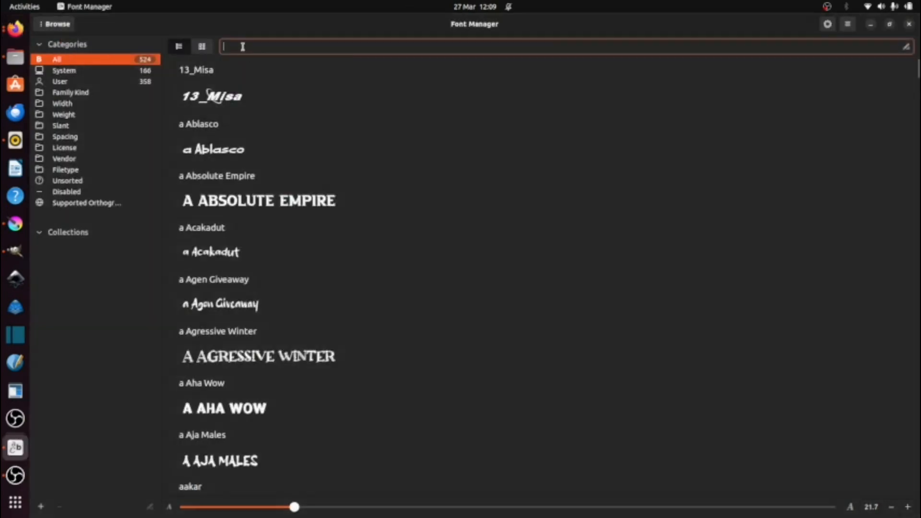
pyautogui.hotkey('ctrl', 'v')
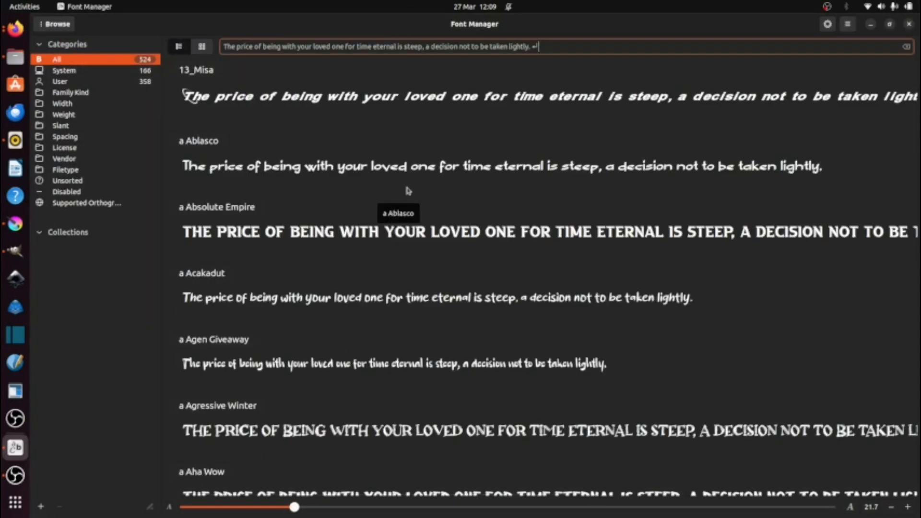
# Step: Browse the caption preview in the installed fonts through Black Marker, at preview sizes 18.9, 21.1 and 30.7, for a suitable lettering style
pyautogui.moveTo(294, 507); pyautogui.dragTo(274, 507)
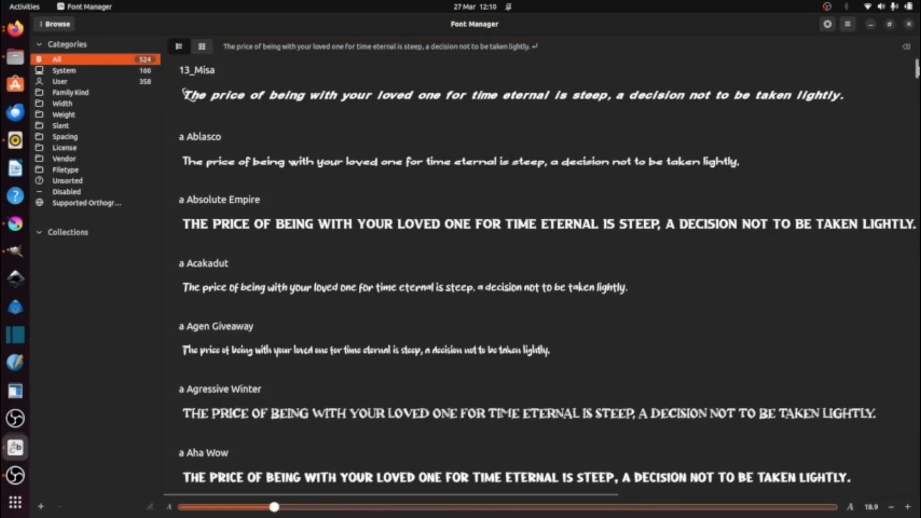
pyautogui.scroll(-5, 916, 72)
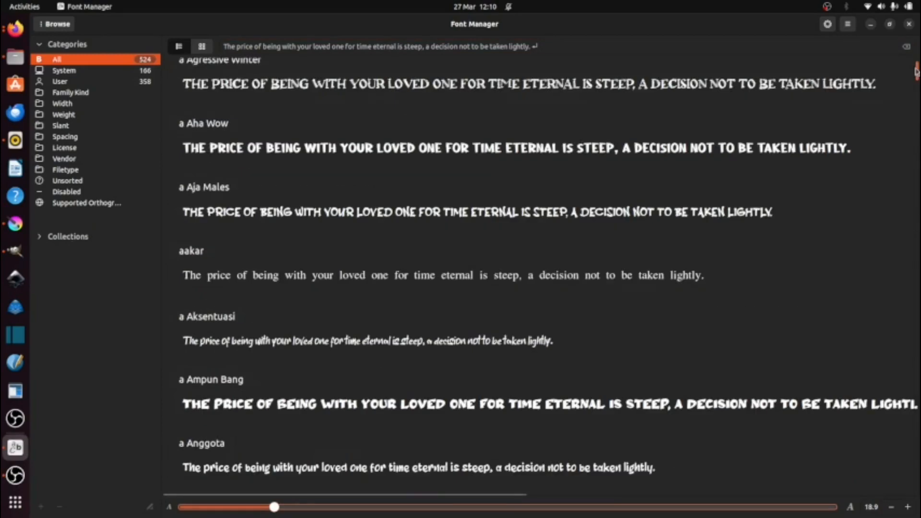
pyautogui.scroll(-5, 916, 72)
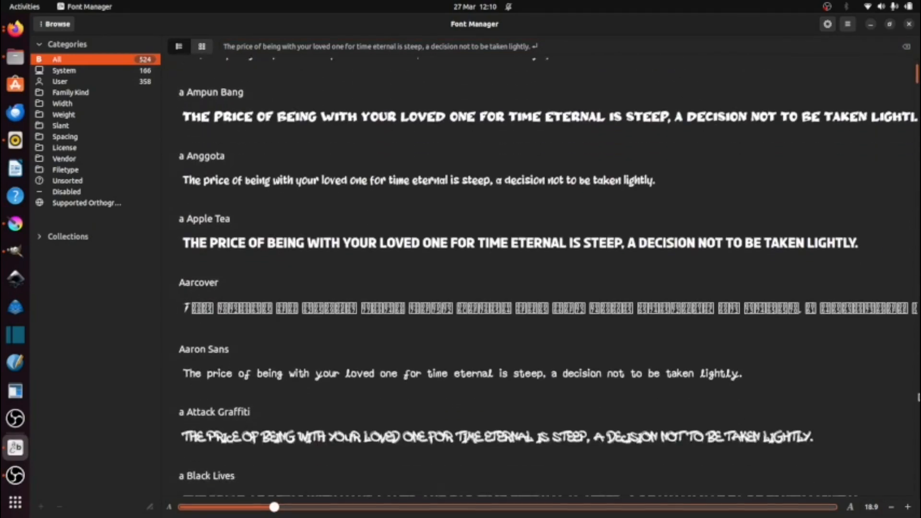
pyautogui.scroll(-5, 851, 358)
pyautogui.moveTo(275, 507)
pyautogui.mouseDown()
pyautogui.moveTo(314, 507)
pyautogui.moveTo(290, 507)
pyautogui.mouseUp()
pyautogui.scroll(-8, 303, 458)
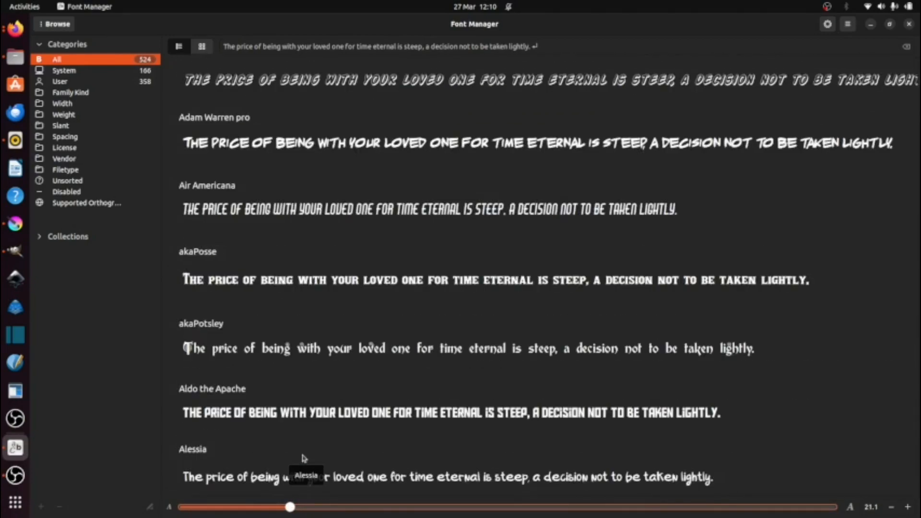
pyautogui.scroll(-11, 301, 454)
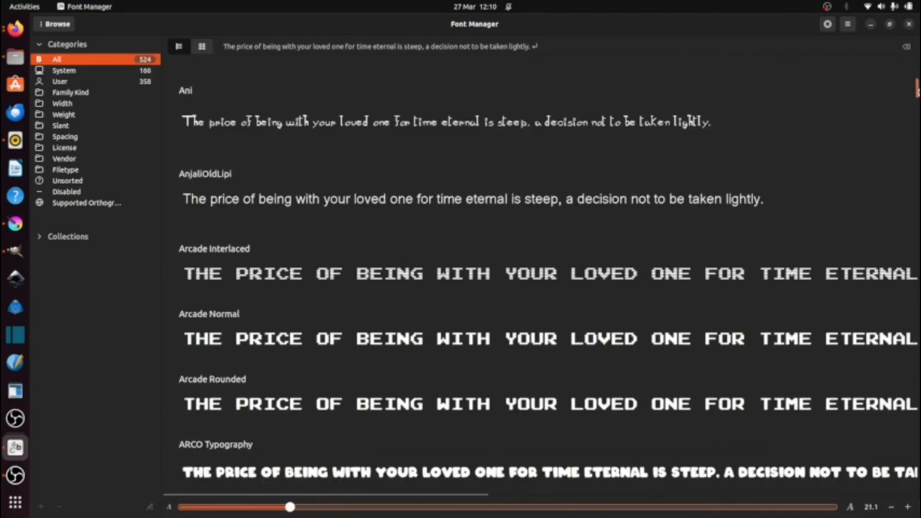
pyautogui.scroll(-7, 908, 431)
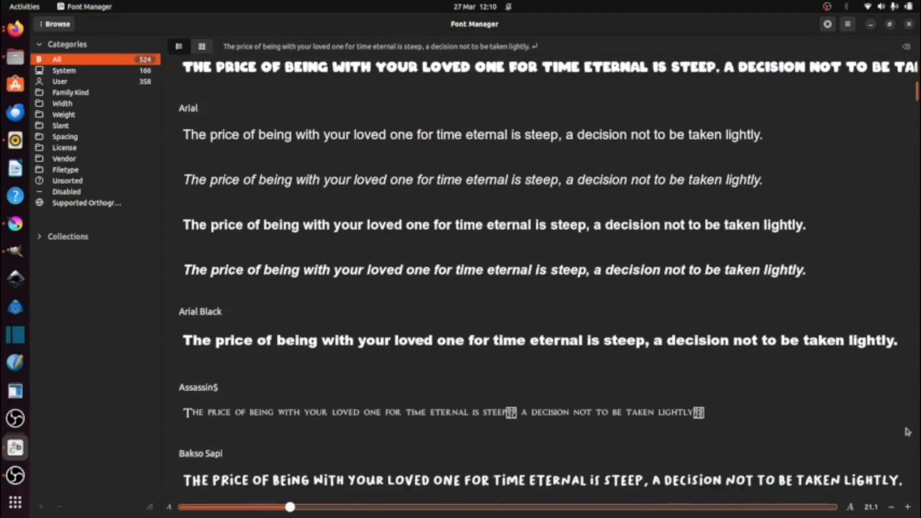
pyautogui.scroll(-10, 907, 432)
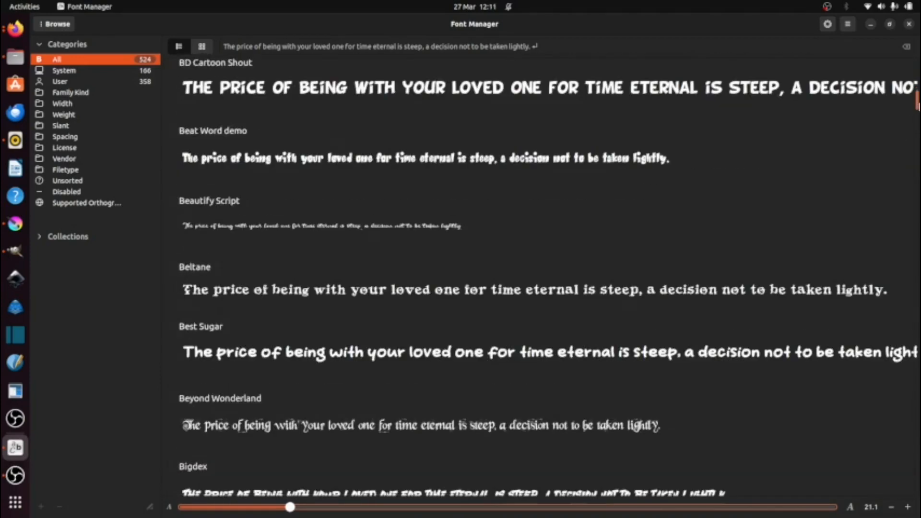
pyautogui.moveTo(302, 509); pyautogui.dragTo(360, 507)
pyautogui.scroll(-5, 360, 460)
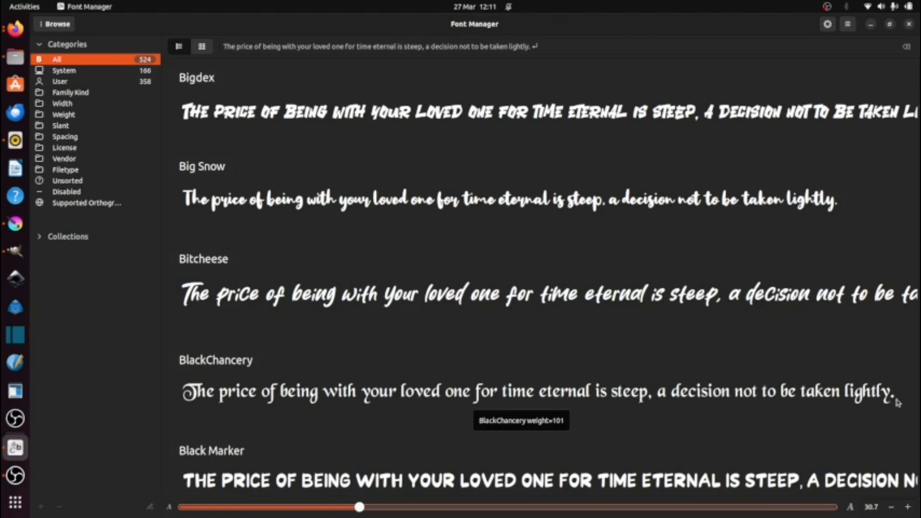
# Step: Append a capital D to the font preview text and set the preview size to 28.7
pyautogui.click(577, 46)
pyautogui.press('BackSpace')
pyautogui.write('D')
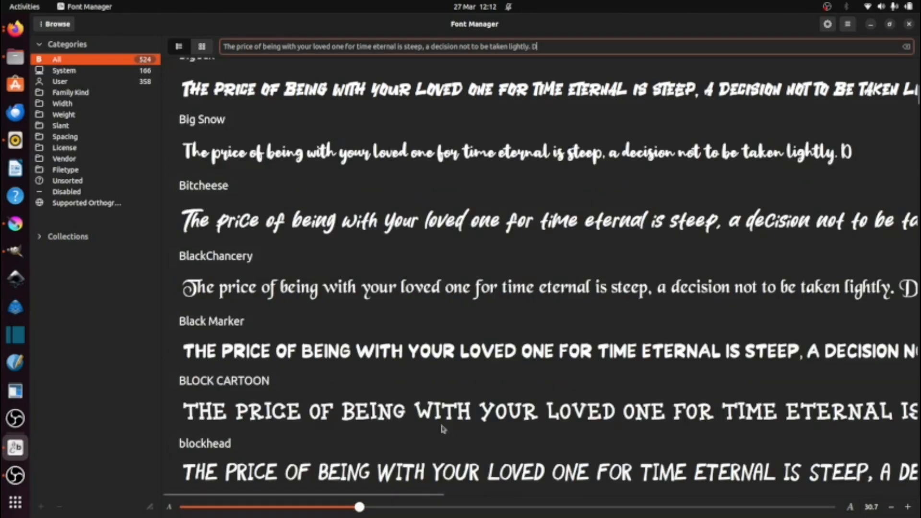
pyautogui.moveTo(356, 508); pyautogui.dragTo(345, 507)
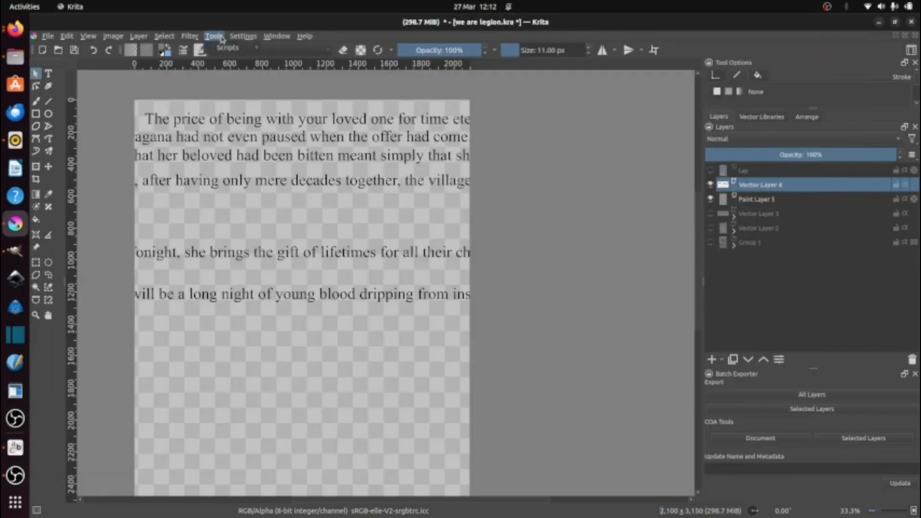
# Step: Switch to Krita, open the font-changing script in Scripter, set newFont to "BlackChancery" and check the font's name in Font Manager
pyautogui.click(222, 38)
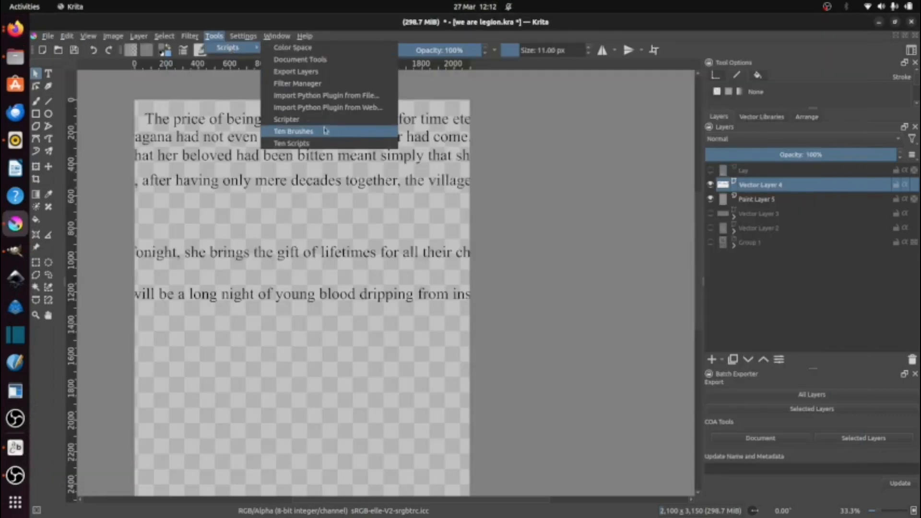
pyautogui.click(324, 130)
pyautogui.moveTo(326, 76); pyautogui.dragTo(455, 213)
pyautogui.scroll(4, 435, 286)
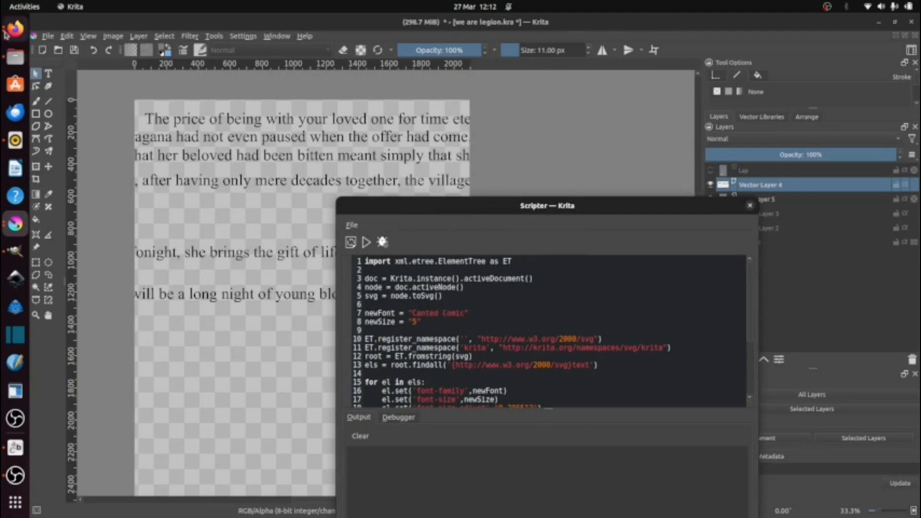
pyautogui.click(424, 313)
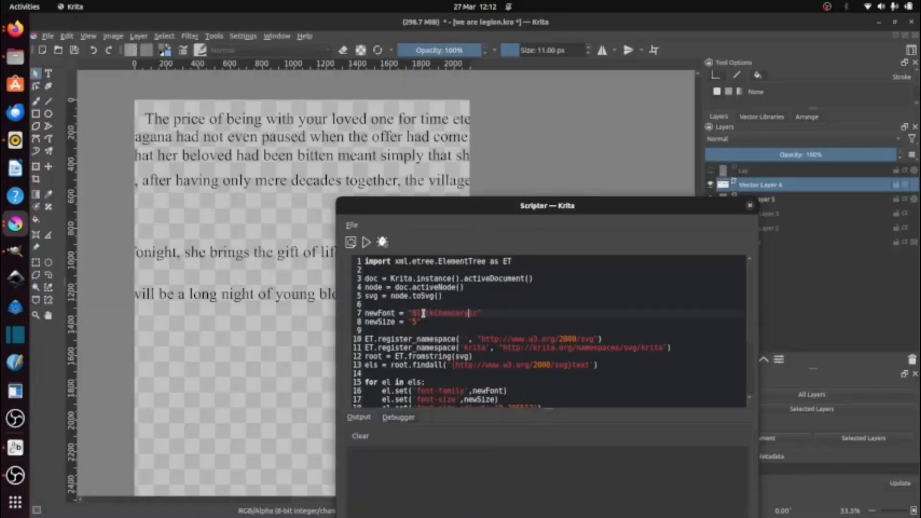
pyautogui.click(15, 448)
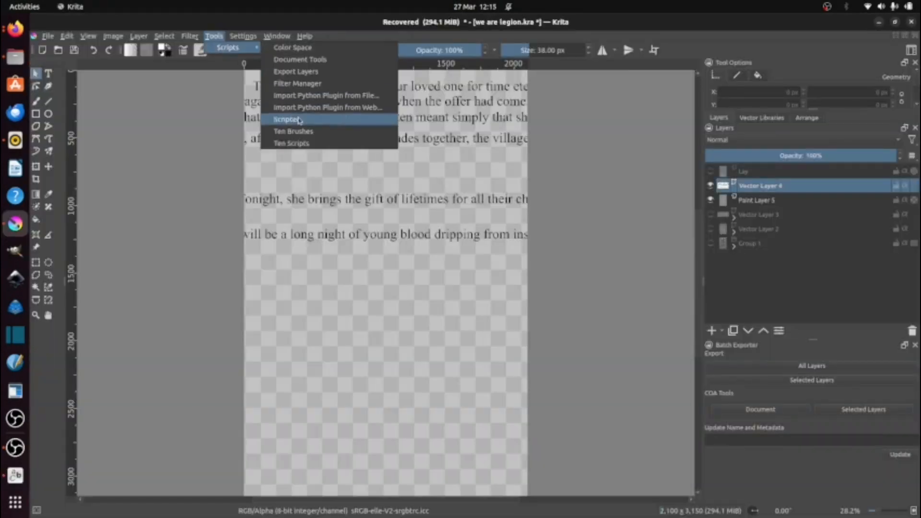
# Step: Open change all fonts.py in Scripter, set newFont to "BlacChancery", run it on the captions layer and inspect the resulting text
pyautogui.click(287, 119)
pyautogui.scroll(3, 372, 170)
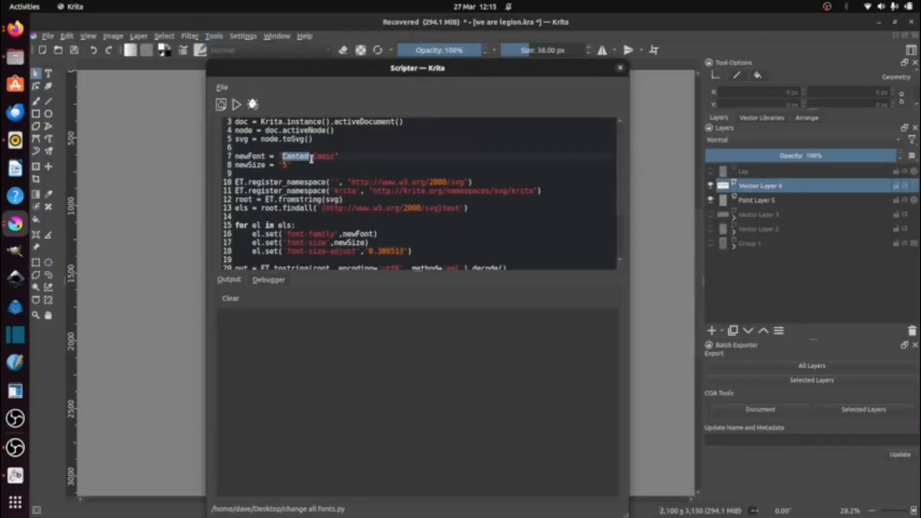
pyautogui.write('BlacChancery')
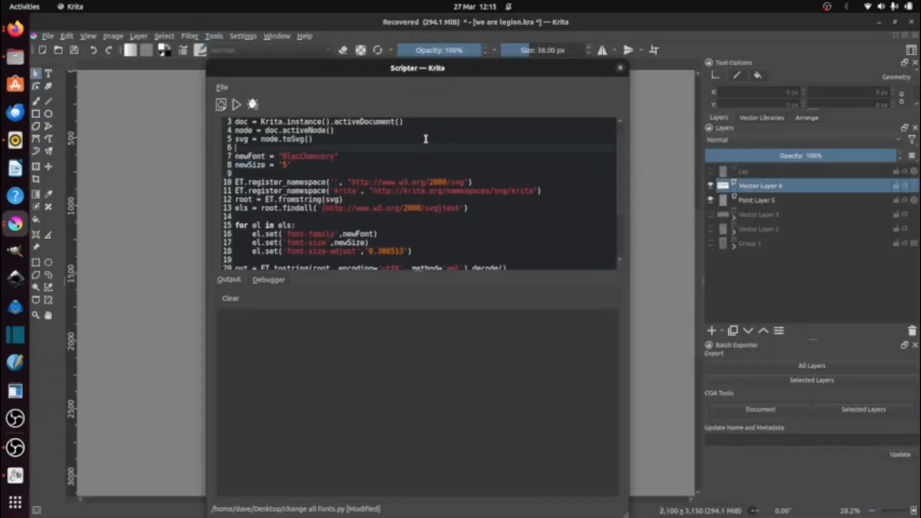
pyautogui.moveTo(312, 73); pyautogui.dragTo(625, 150)
pyautogui.click(554, 187)
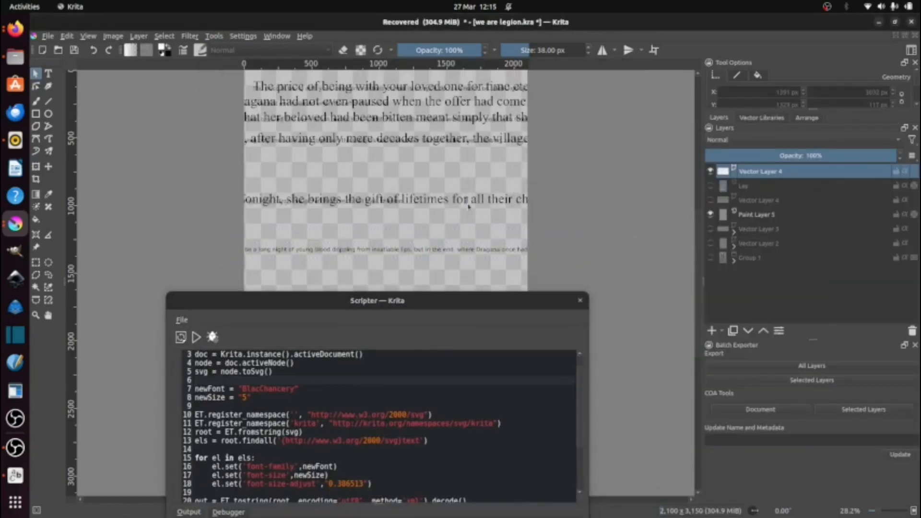
pyautogui.click(710, 171)
pyautogui.click(711, 171)
pyautogui.scroll(2, 494, 85)
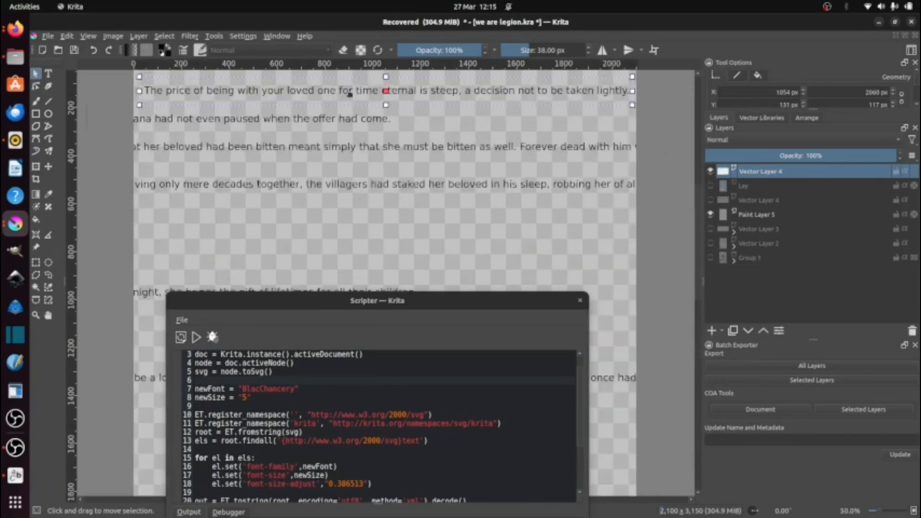
# Step: Correct newFont to "BlackChancery", rerun the script on the caption layer and move the Scripter window off the captions
pyautogui.click(261, 390)
pyautogui.moveTo(307, 342); pyautogui.dragTo(493, 129)
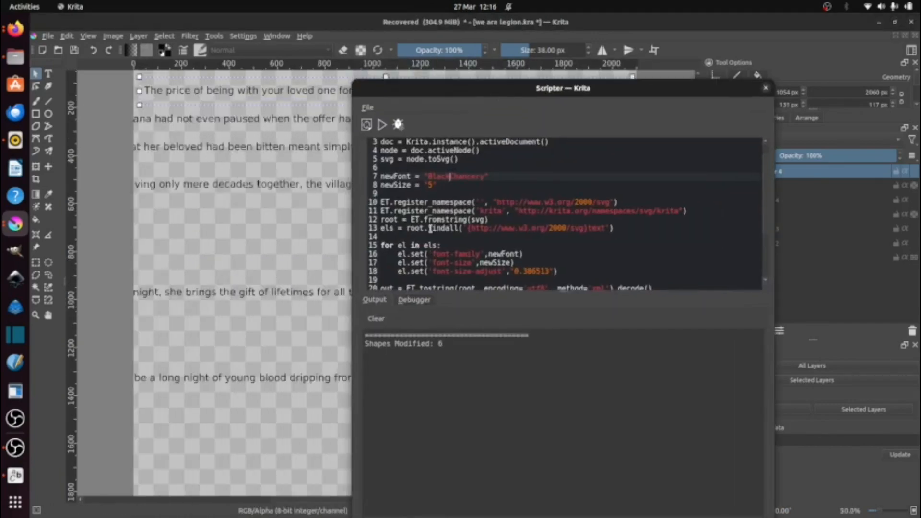
pyautogui.click(382, 125)
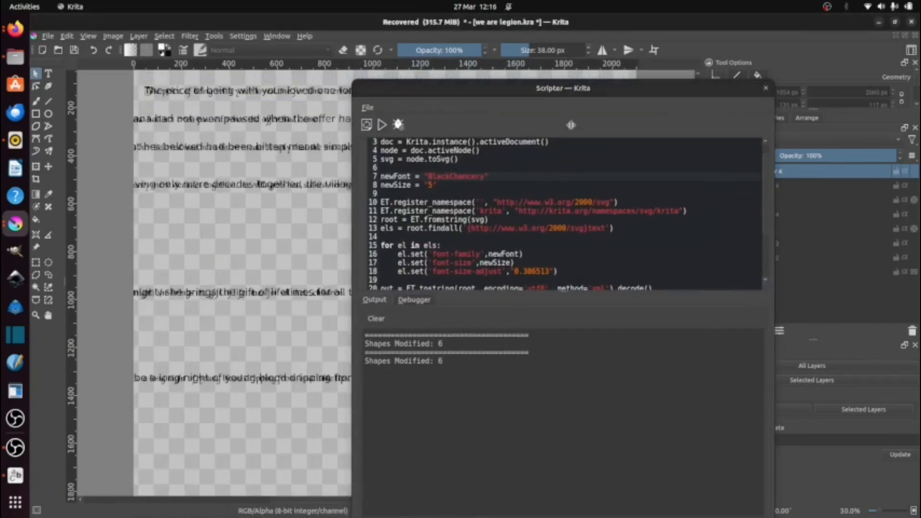
pyautogui.moveTo(571, 125); pyautogui.dragTo(583, 377)
pyautogui.click(711, 171)
pyautogui.click(710, 172)
pyautogui.moveTo(518, 376); pyautogui.dragTo(593, 450)
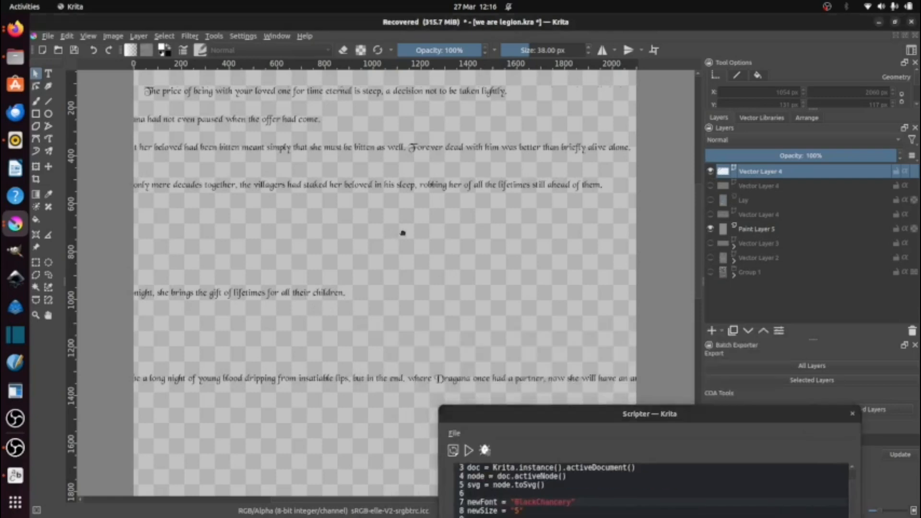
# Step: Show Vector Layer 2, Vector Layer 3 and Group 1 beneath the captions
pyautogui.moveTo(403, 233); pyautogui.dragTo(448, 297)
pyautogui.click(710, 258)
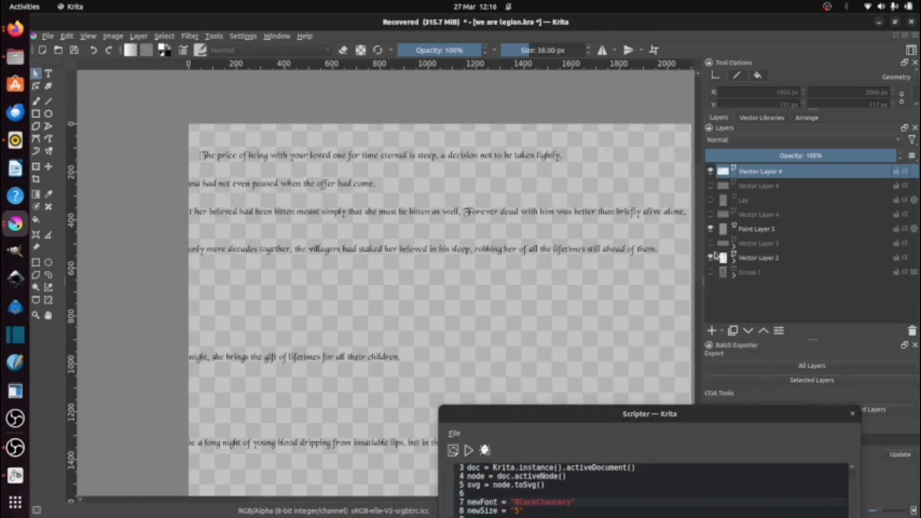
pyautogui.click(711, 244)
pyautogui.click(711, 272)
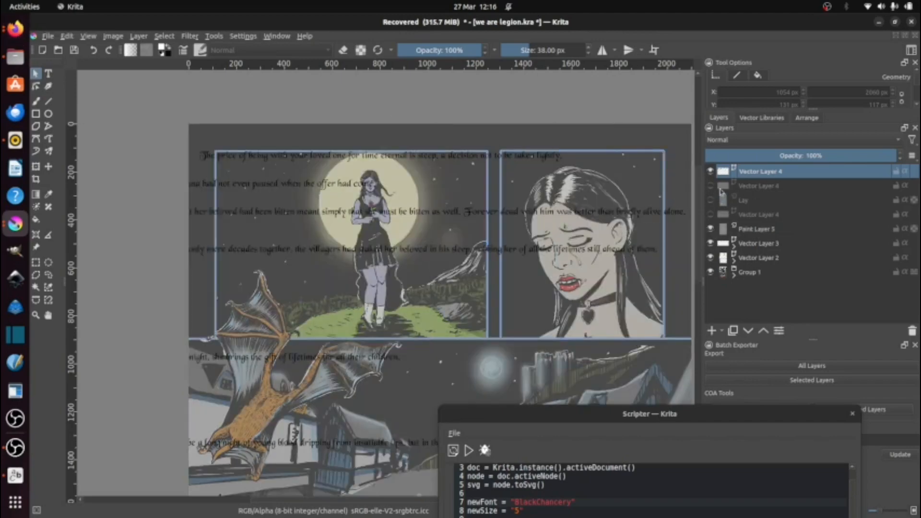
# Step: Move Panel 4's two captions further down and right on the page and close Scripter
pyautogui.moveTo(331, 358); pyautogui.dragTo(437, 407)
pyautogui.moveTo(326, 444); pyautogui.dragTo(429, 483)
pyautogui.click(853, 414)
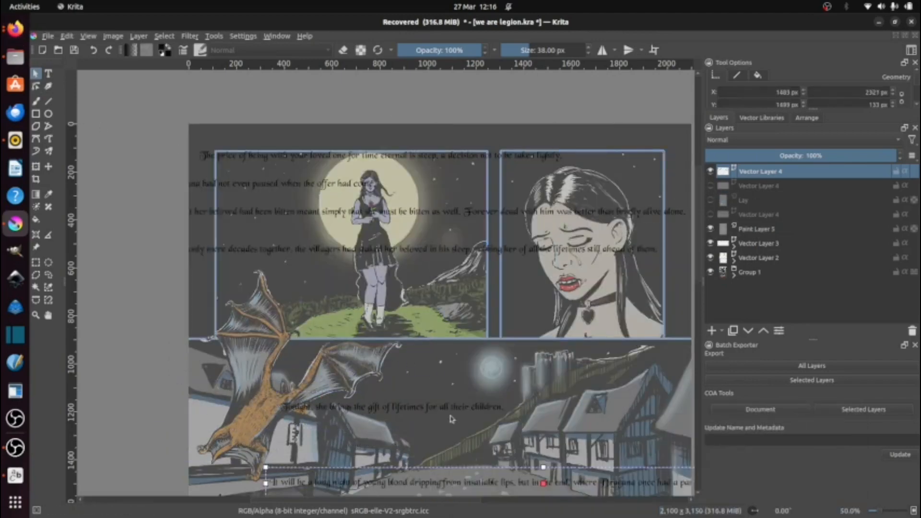
pyautogui.moveTo(451, 413); pyautogui.dragTo(452, 461)
# Step: Move the Panel 3, Panel 2 and second Panel 1 captions down over the village artwork and the first caption into Panel 1
pyautogui.moveTo(334, 251); pyautogui.dragTo(417, 401)
pyautogui.moveTo(338, 212); pyautogui.dragTo(369, 362)
pyautogui.moveTo(331, 185); pyautogui.dragTo(380, 354)
pyautogui.moveTo(376, 156); pyautogui.dragTo(388, 177)
# Step: Review the caption script in Firefox and save the recovered Krita page as we are legion.kra
pyautogui.click(15, 30)
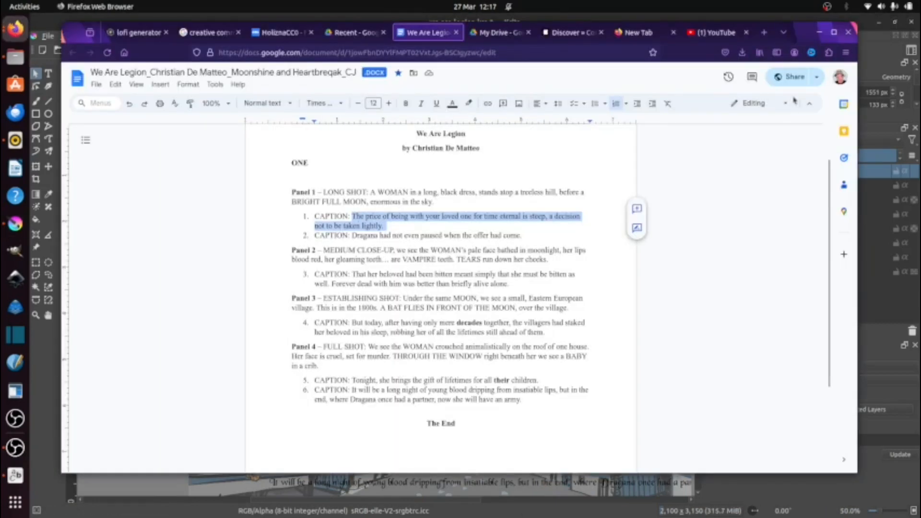
pyautogui.click(820, 33)
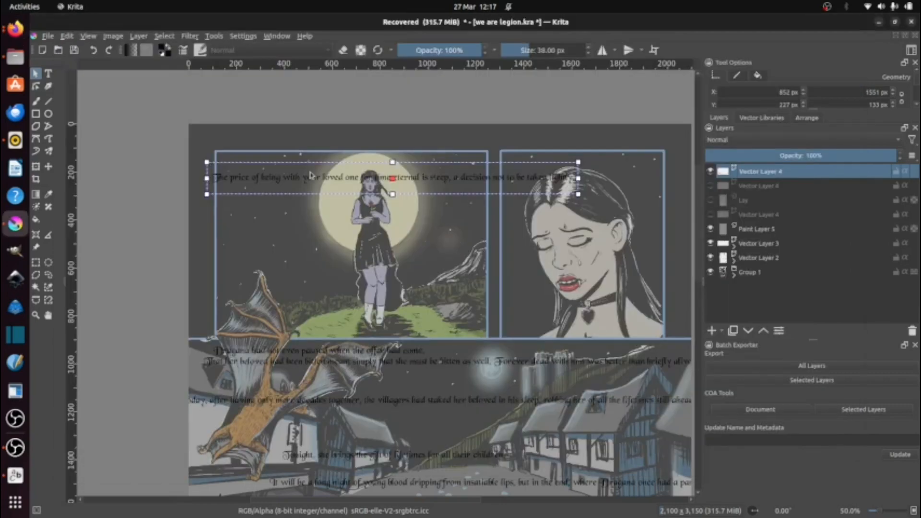
pyautogui.hotkey('ctrl', 's')
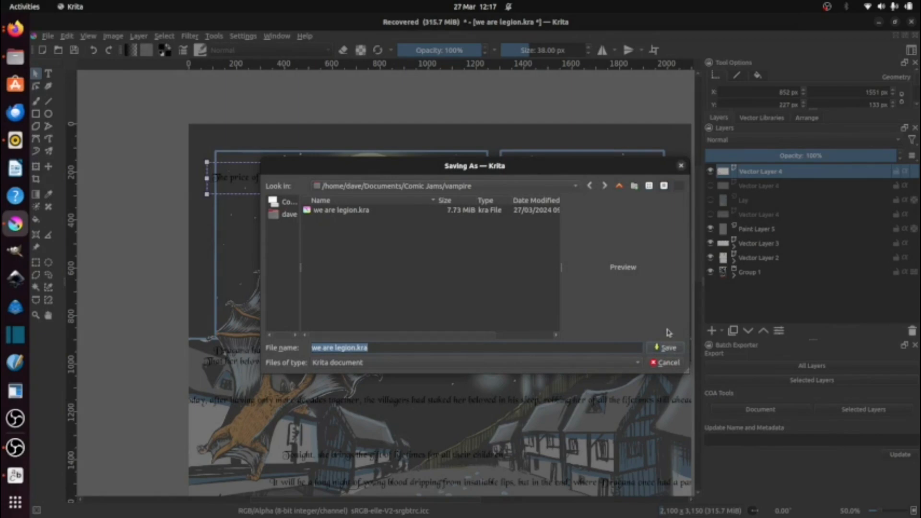
pyautogui.press('Return')
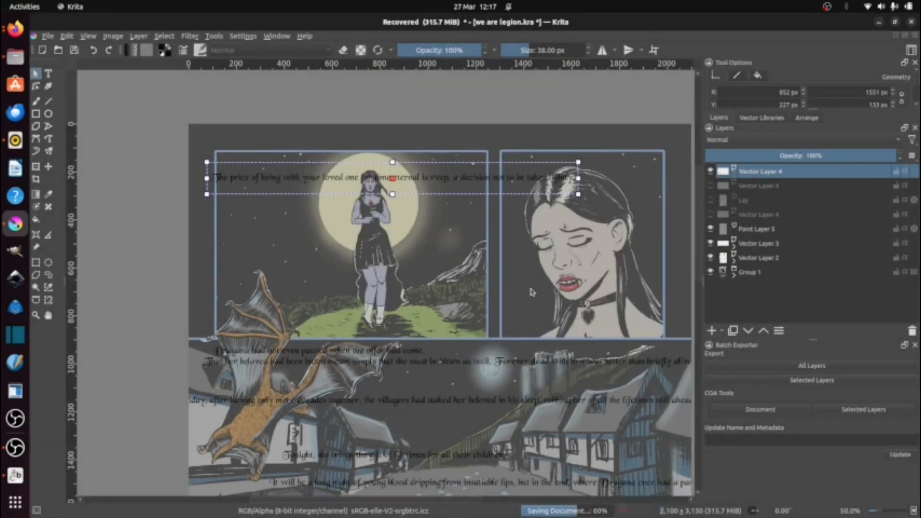
# Step: Move the first caption to Panel 1's upper left and break it into three lines after "loved one" and "decision not"
pyautogui.moveTo(340, 169); pyautogui.dragTo(345, 167)
pyautogui.doubleClick(350, 165)
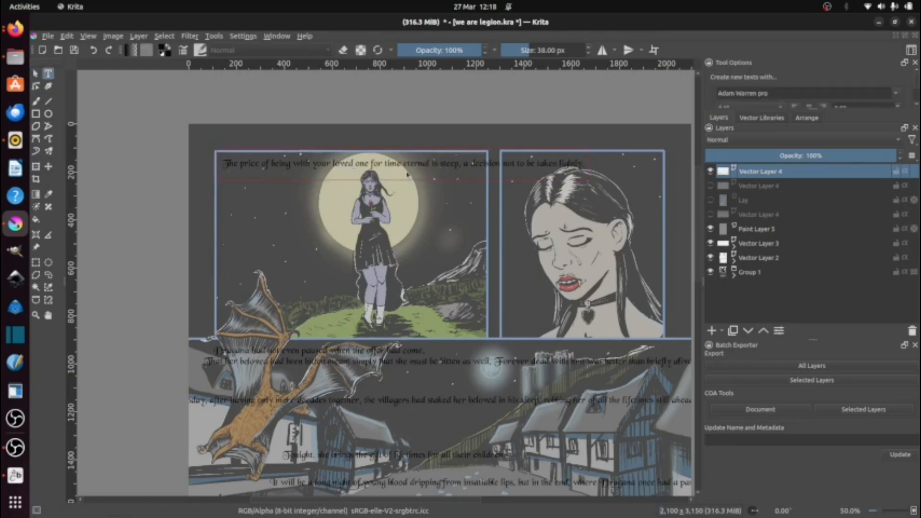
pyautogui.click(406, 165)
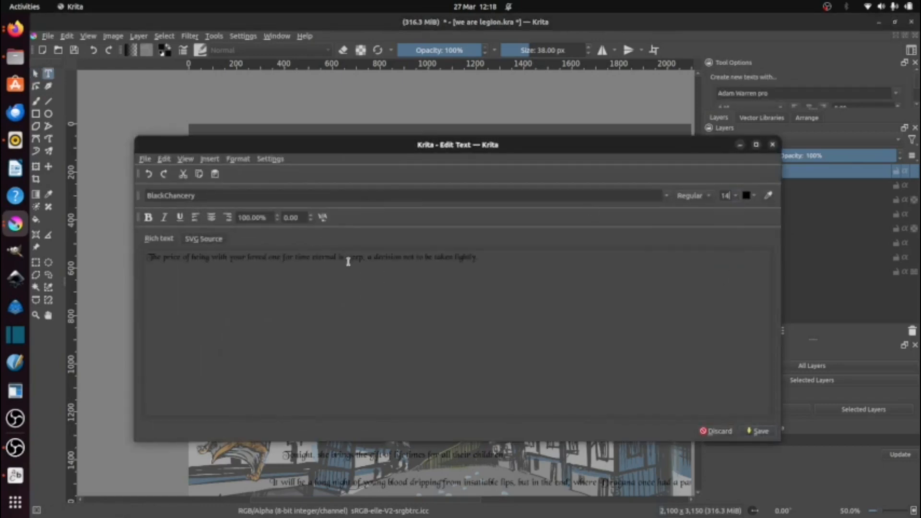
pyautogui.moveTo(378, 142); pyautogui.dragTo(384, 188)
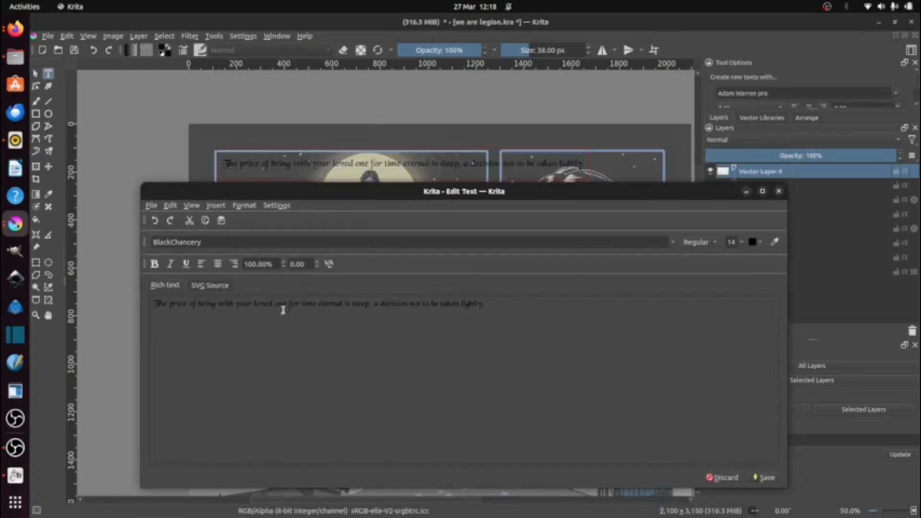
pyautogui.press('Return')
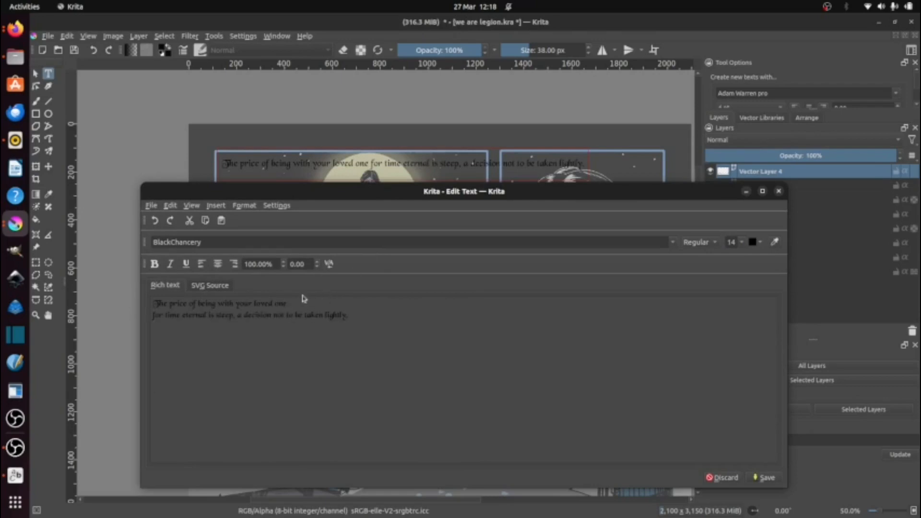
pyautogui.press('Return')
pyautogui.click(763, 478)
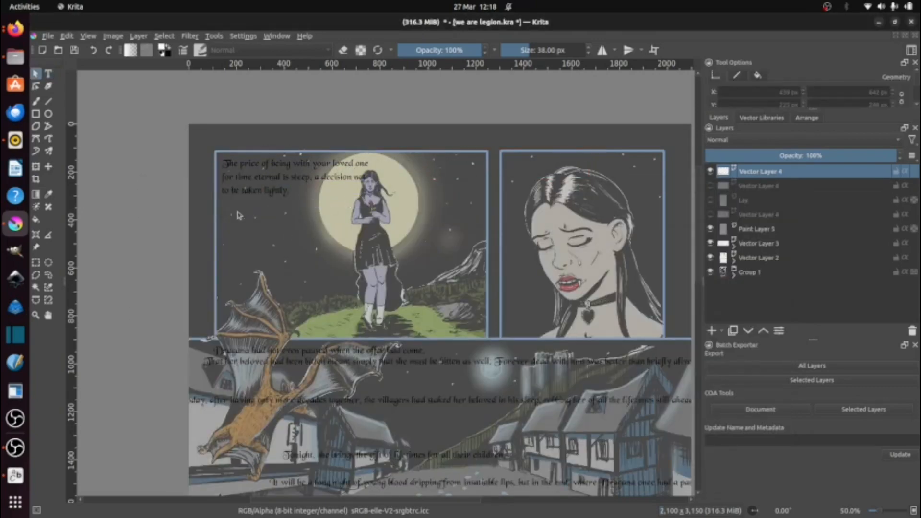
# Step: Set newSize to 4 in the Scripter font script and run it on the caption layer
pyautogui.click(292, 176)
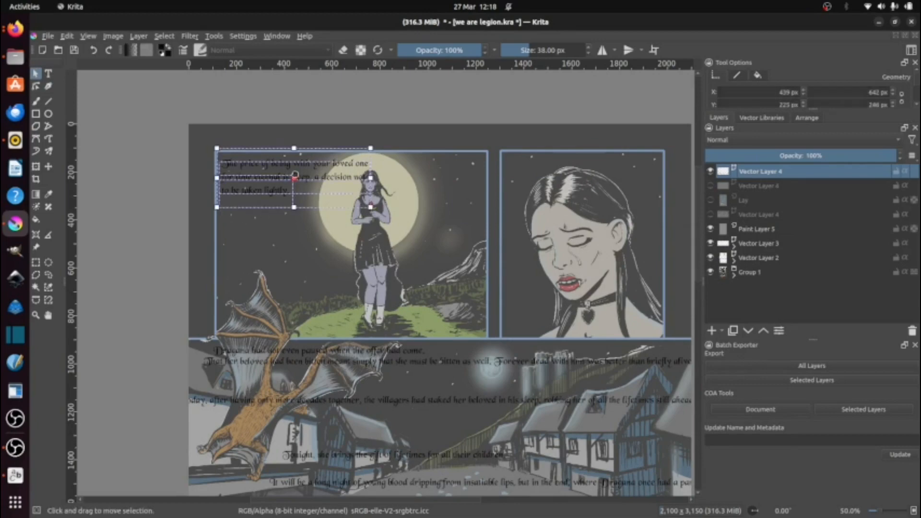
pyautogui.rightClick(312, 194)
pyautogui.click(449, 245)
pyautogui.press('1')
pyautogui.moveTo(368, 207); pyautogui.dragTo(477, 362)
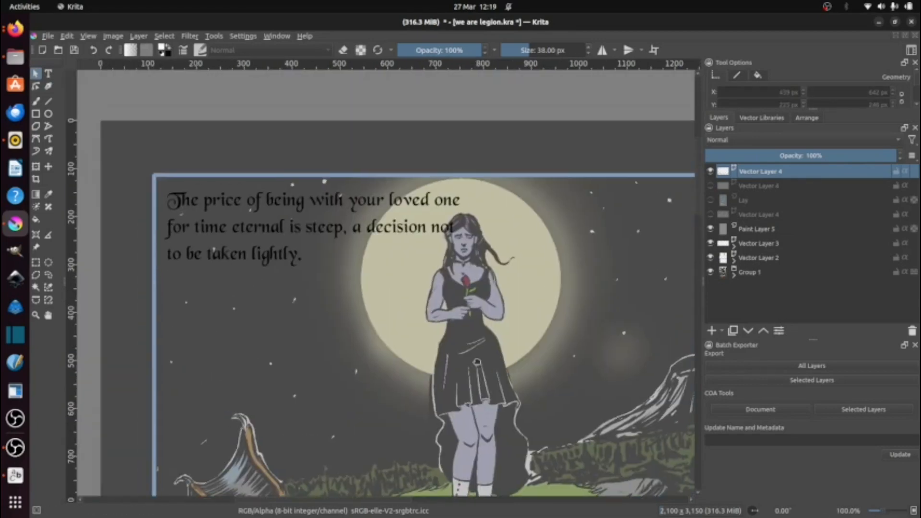
pyautogui.click(213, 36)
pyautogui.click(304, 142)
pyautogui.scroll(4, 536, 192)
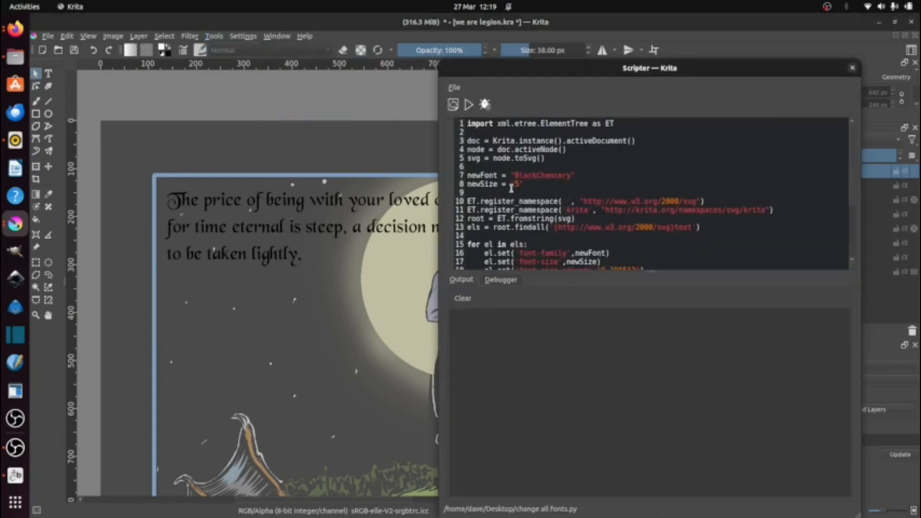
pyautogui.click(468, 104)
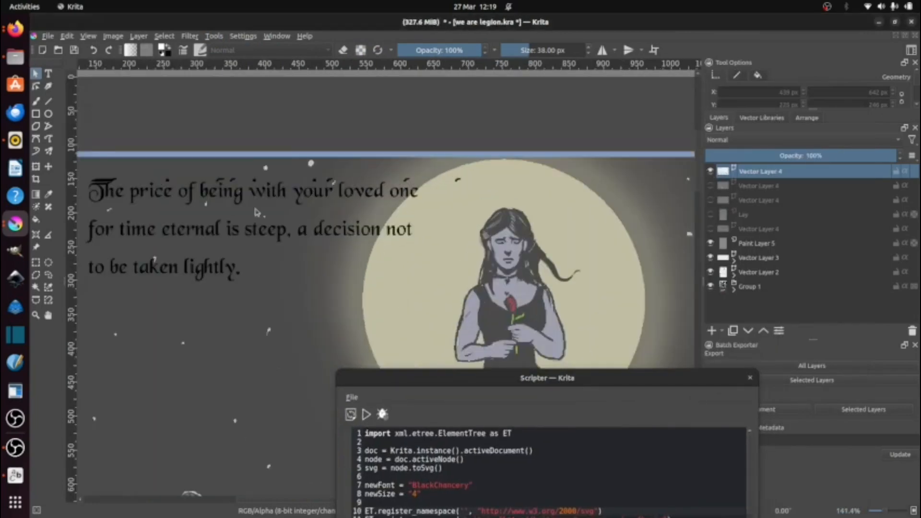
# Step: Delete the two hidden duplicate caption layers directly below the top Vector Layer 4 and reselect that top layer
pyautogui.click(192, 228)
pyautogui.click(758, 186)
pyautogui.click(912, 331)
pyautogui.click(912, 331)
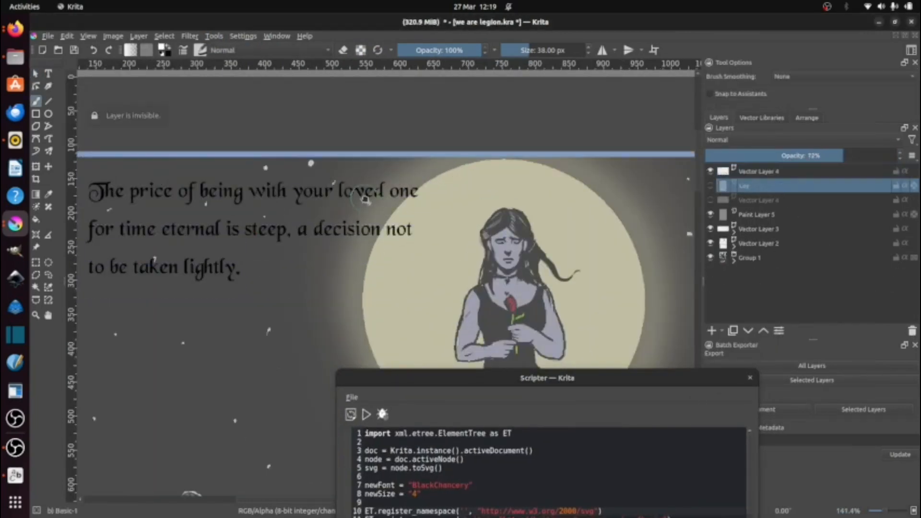
pyautogui.click(747, 174)
# Step: Move Panel 1's second caption up into Panel 1 and Panel 2's caption further down over the village
pyautogui.moveTo(274, 327); pyautogui.dragTo(152, 69)
pyautogui.click(312, 314)
pyautogui.scroll(-1, 312, 315)
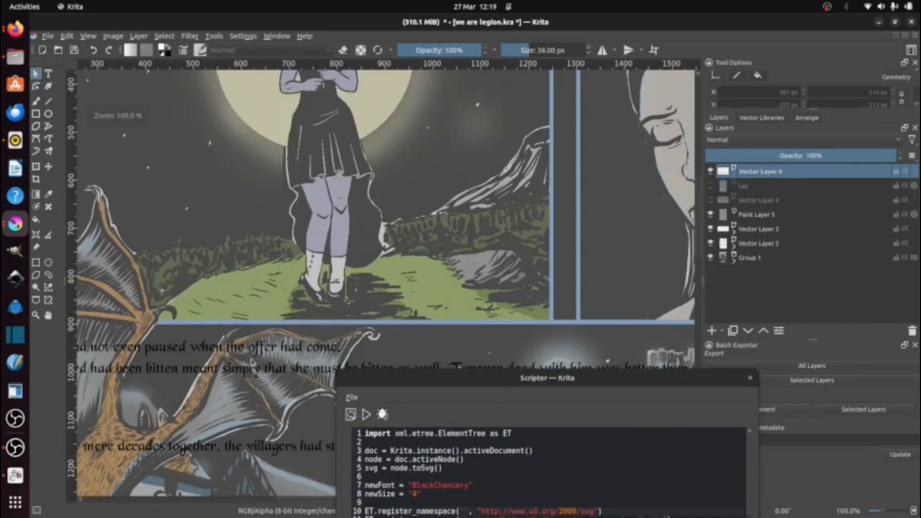
pyautogui.moveTo(249, 365); pyautogui.dragTo(242, 232)
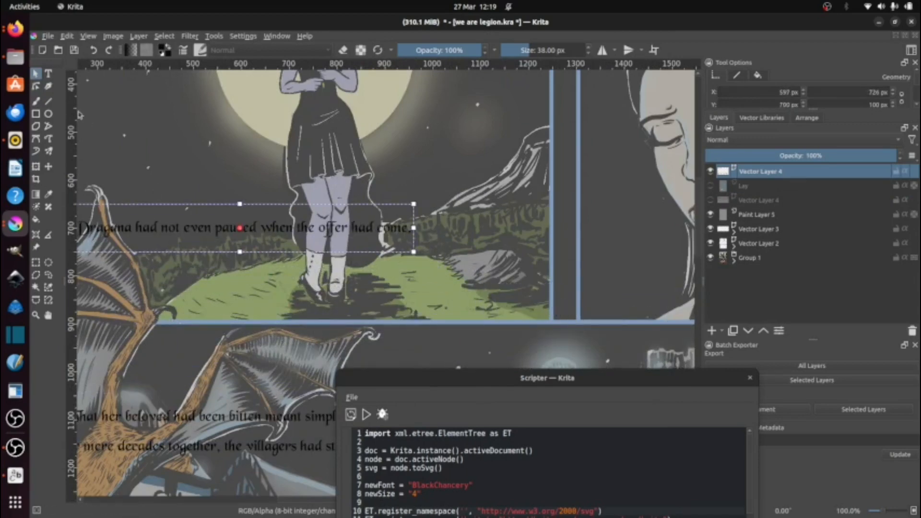
# Step: Break Panel 1's second caption into two lines after "paused" and save the text
pyautogui.press('t')
pyautogui.click(242, 232)
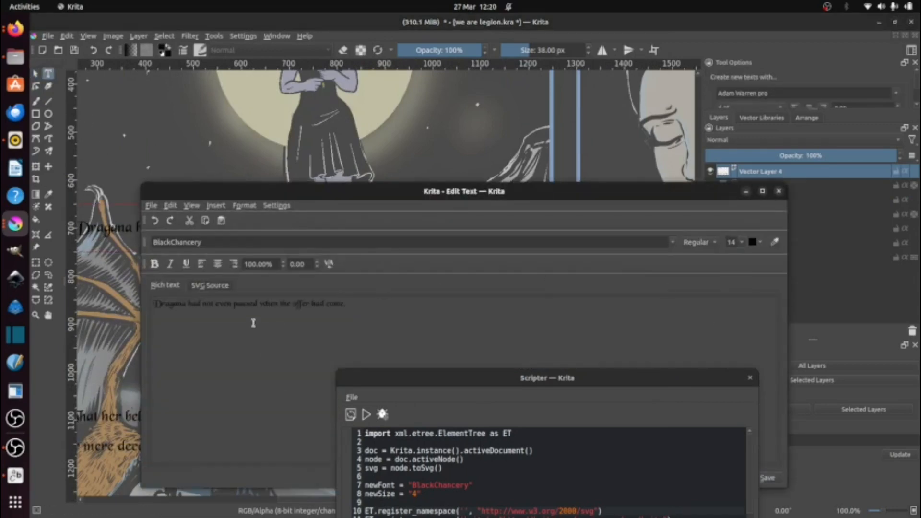
pyautogui.click(742, 242)
pyautogui.click(735, 253)
pyautogui.click(768, 478)
pyautogui.click(779, 191)
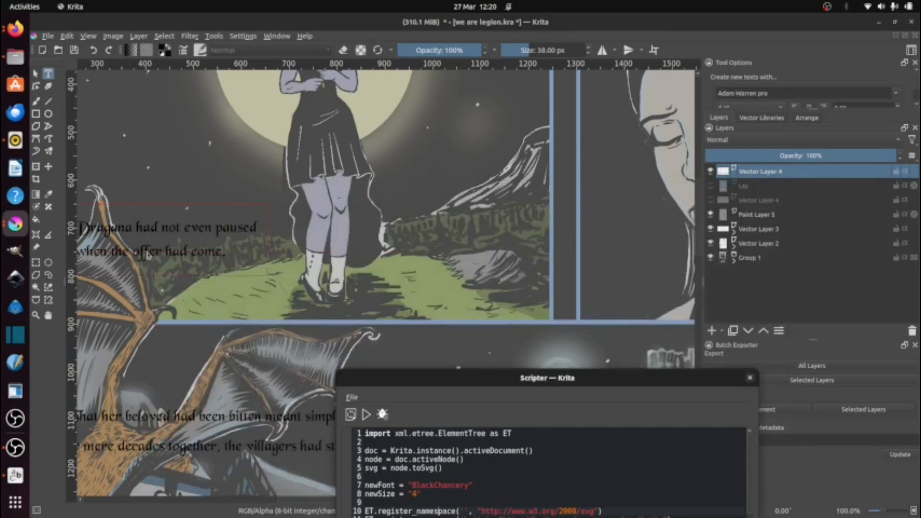
# Step: Move the two-line caption to Panel 1's lower right corner, at about X 1065 px, Y 823 px
pyautogui.click(224, 254)
pyautogui.moveTo(224, 254); pyautogui.dragTo(520, 303)
pyautogui.scroll(-2, 291, 255)
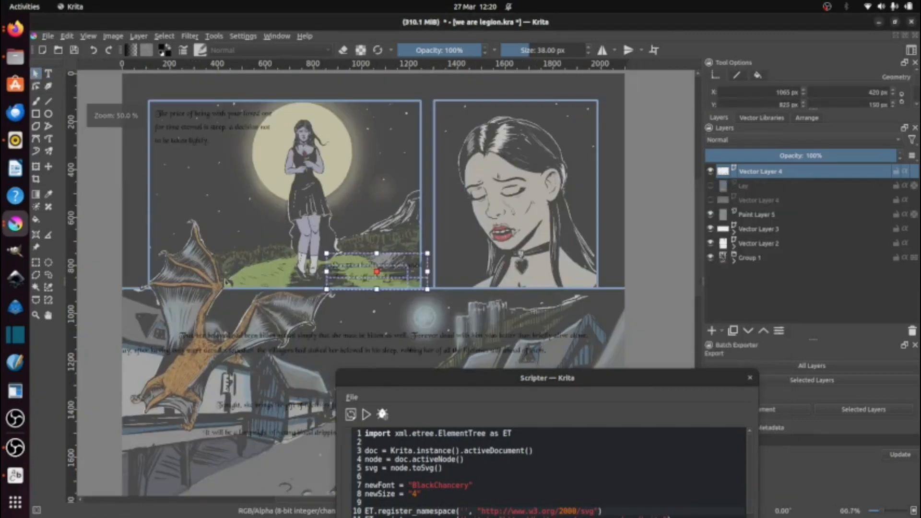
# Step: Check the captions in the Google Docs script and move Panel 2's caption up to the upper left corner of Panel 2
pyautogui.hotkey('alt', 'Tab')
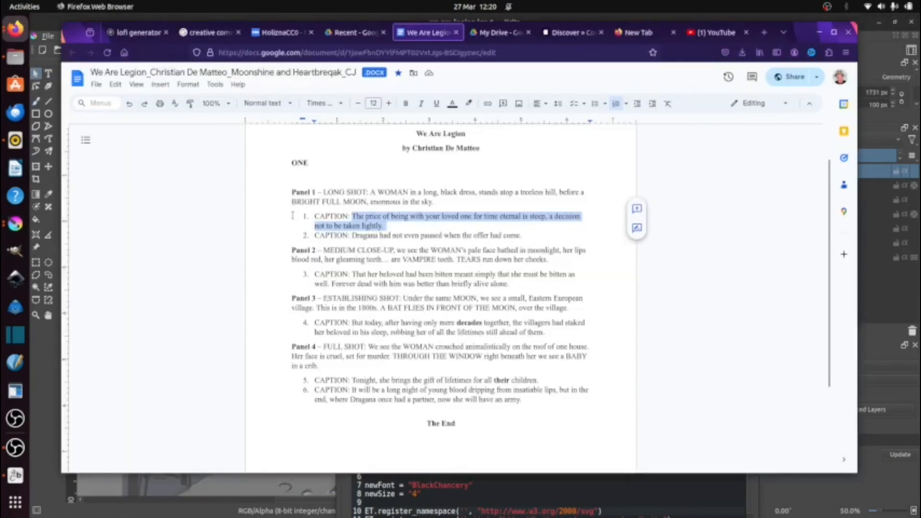
pyautogui.hotkey('alt', 'Tab')
pyautogui.moveTo(289, 348); pyautogui.dragTo(544, 116)
pyautogui.click(287, 343)
pyautogui.scroll(2, 544, 116)
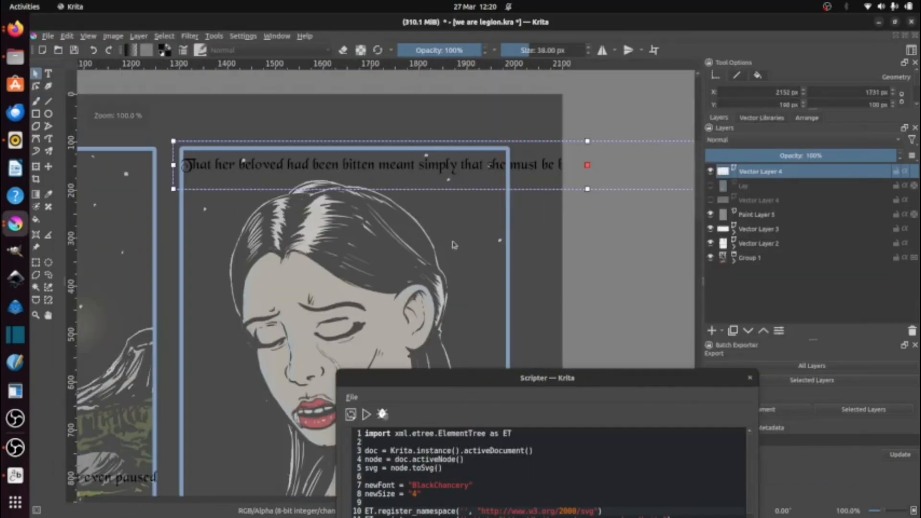
# Step: Set Panel 2's caption to size 14 in the text editor and break it into three lines, after "bitten" and "must be"
pyautogui.doubleClick(541, 164)
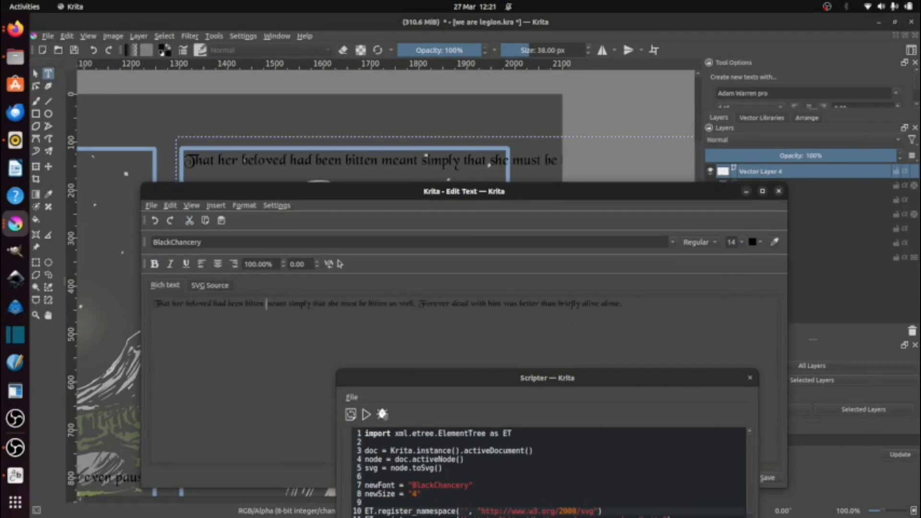
pyautogui.press('Return')
pyautogui.click(254, 315)
pyautogui.press('Return')
# Step: Cut the sentence "Forever dead with him was better than briefly alive alone." from Panel 2's caption and save the text
pyautogui.moveTo(203, 329); pyautogui.dragTo(424, 324)
pyautogui.hotkey('ctrl', 'c')
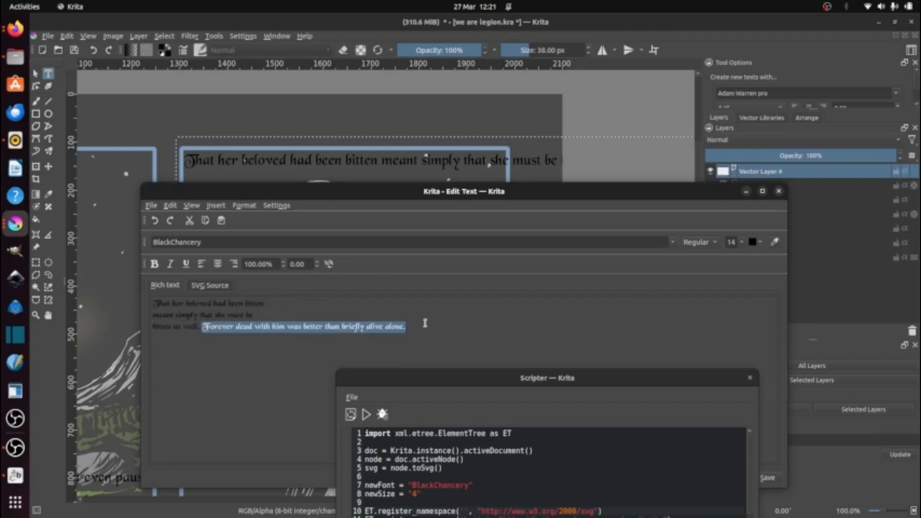
pyautogui.press('BackSpace')
pyautogui.moveTo(696, 380); pyautogui.dragTo(410, 391)
pyautogui.click(766, 478)
pyautogui.click(724, 478)
pyautogui.click(36, 73)
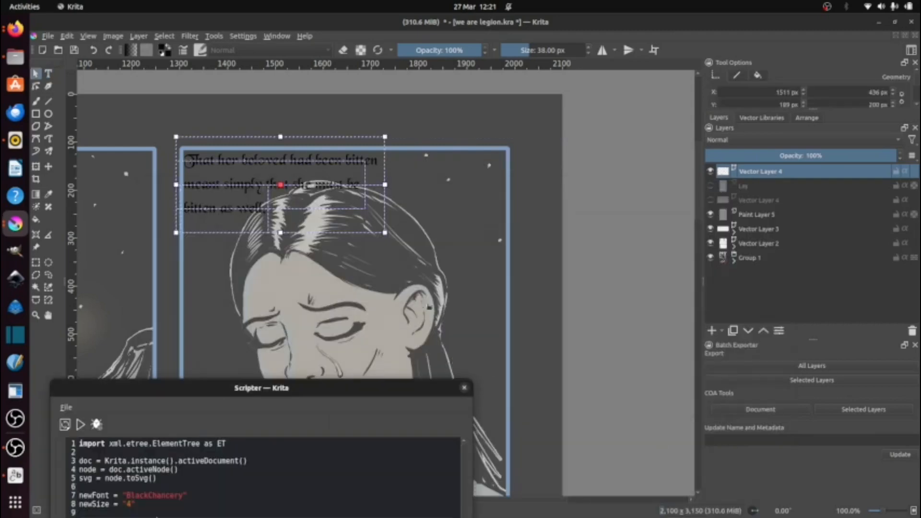
# Step: Create a new text in the lower part of Panel 2, paste the cut sentence and break it into two lines after "better"
pyautogui.moveTo(426, 307); pyautogui.dragTo(503, 125)
pyautogui.click(49, 73)
pyautogui.moveTo(238, 281); pyautogui.dragTo(515, 322)
pyautogui.hotkey('ctrl', 'v')
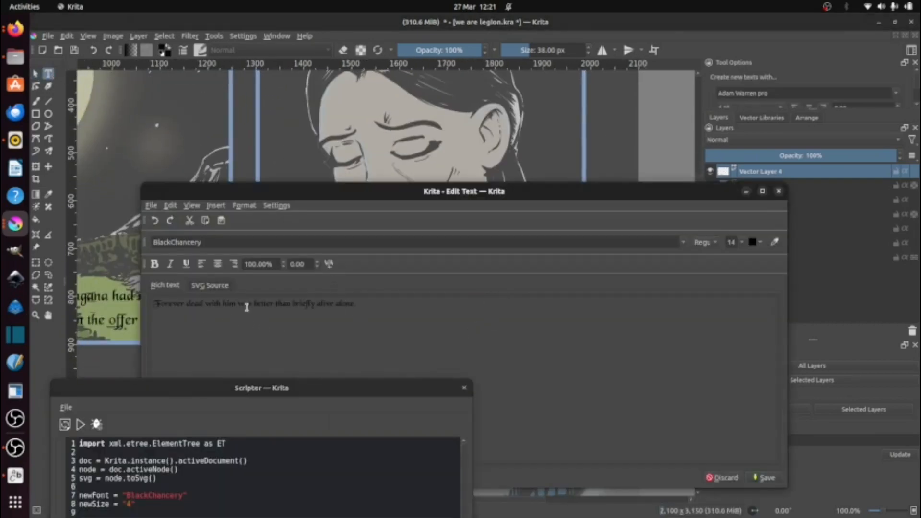
pyautogui.press('Return')
pyautogui.hotkey('ctrl', 'a')
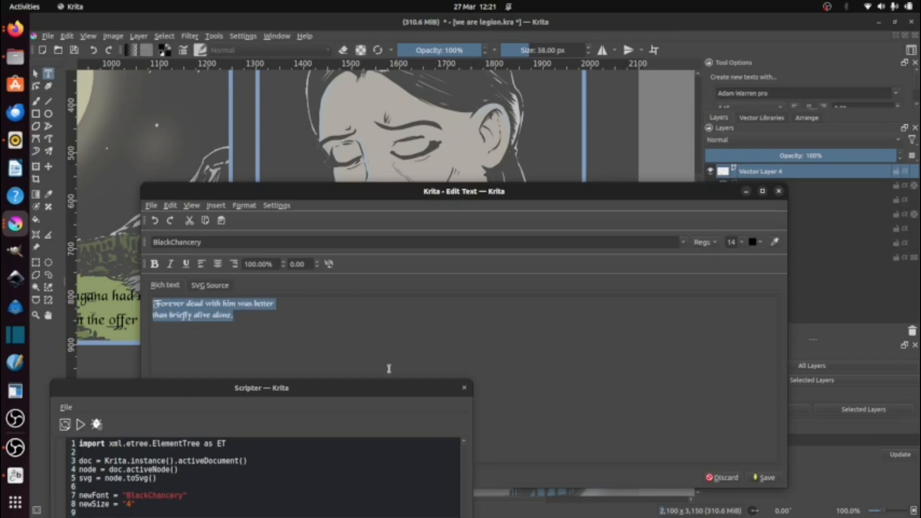
# Step: Set the new "Forever dead" caption to size 4 and save the text
pyautogui.click(742, 242)
pyautogui.click(734, 253)
pyautogui.press('BackSpace')
pyautogui.write('4')
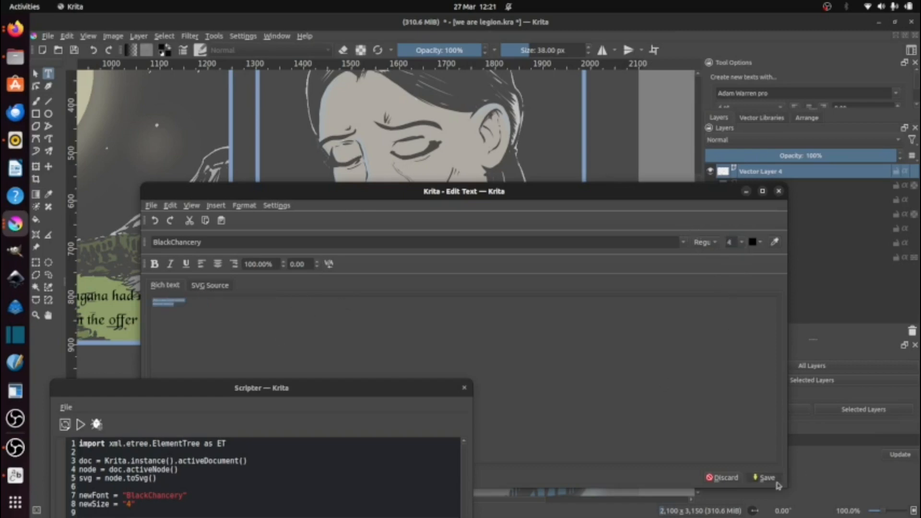
pyautogui.click(764, 478)
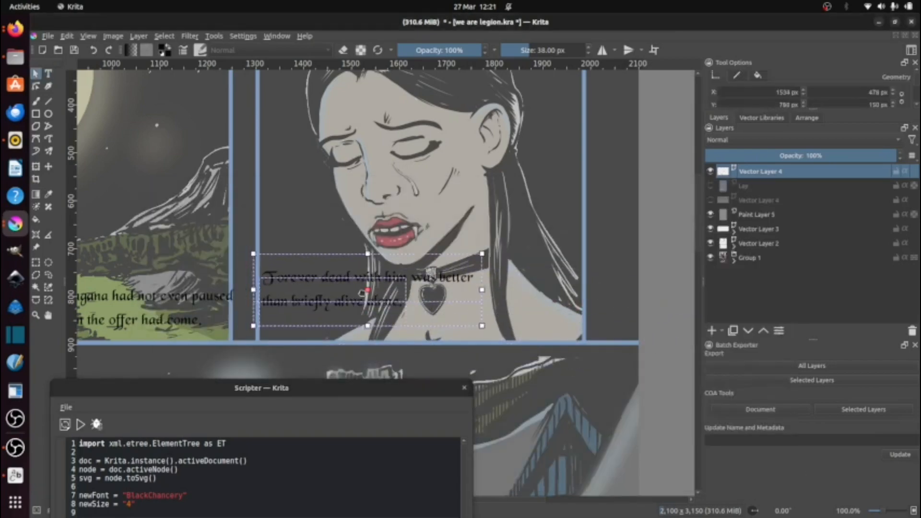
# Step: Rearrange the "Forever dead" caption into three lines, breaking after "him" and "briefly", and save the text
pyautogui.doubleClick(347, 293)
pyautogui.click(241, 304)
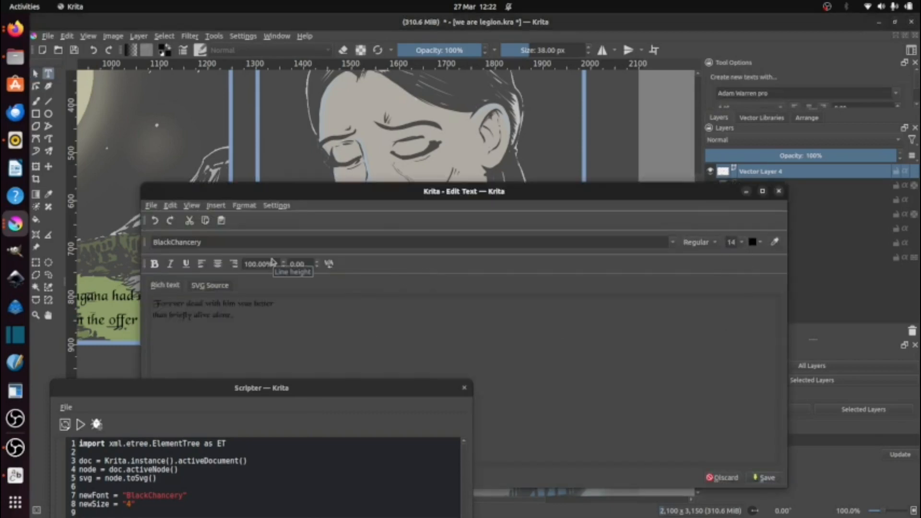
pyautogui.press('Return')
pyautogui.press('Down')
pyautogui.press('BackSpace')
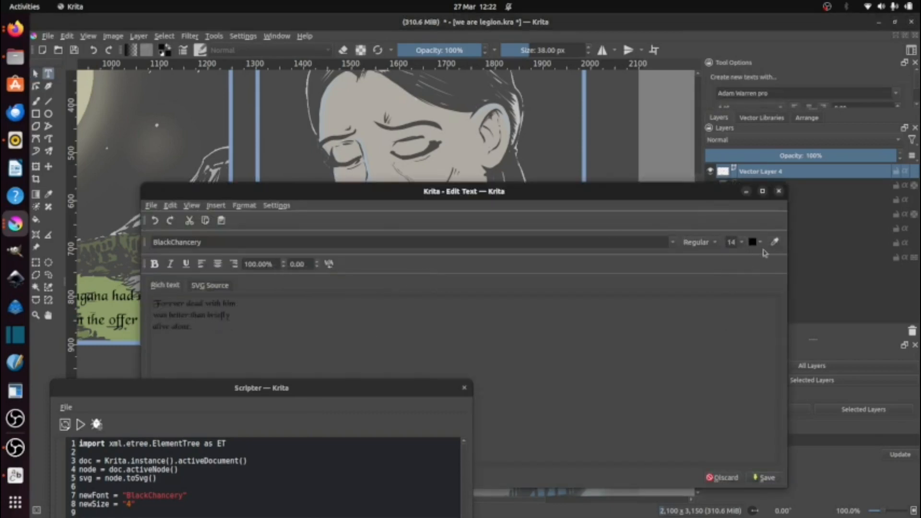
pyautogui.click(764, 477)
# Step: Move the three-line "Forever dead" caption to the right side of Panel 2, beside the woman's neck
pyautogui.scroll(-3, 499, 278)
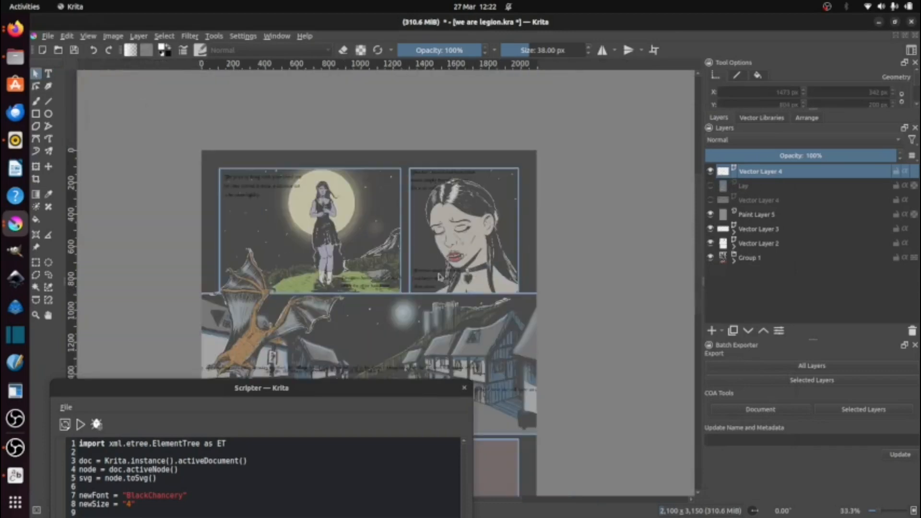
pyautogui.moveTo(435, 278); pyautogui.dragTo(515, 234)
pyautogui.scroll(3, 494, 268)
pyautogui.click(710, 185)
pyautogui.scroll(-3, 489, 205)
pyautogui.scroll(2, 444, 312)
# Step: Following the script, move the "It will be a long night" and "Tonight" captions into Panel 4 and the "But today" caption to Panel 3's lower edge
pyautogui.click(7, 34)
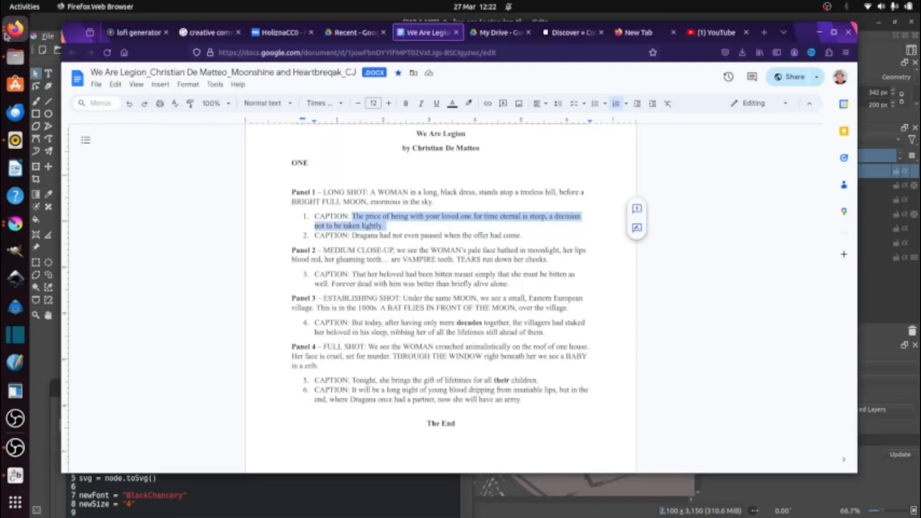
pyautogui.click(595, 514)
pyautogui.moveTo(307, 226); pyautogui.dragTo(295, 323)
pyautogui.moveTo(317, 272); pyautogui.dragTo(297, 409)
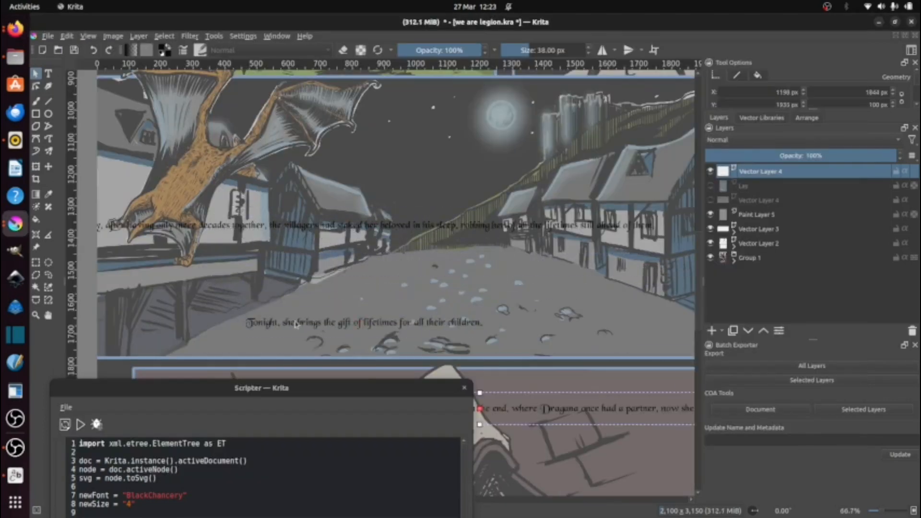
pyautogui.moveTo(295, 324); pyautogui.dragTo(547, 422)
pyautogui.moveTo(257, 232); pyautogui.dragTo(304, 325)
pyautogui.scroll(-2, 475, 300)
pyautogui.scroll(1, 462, 301)
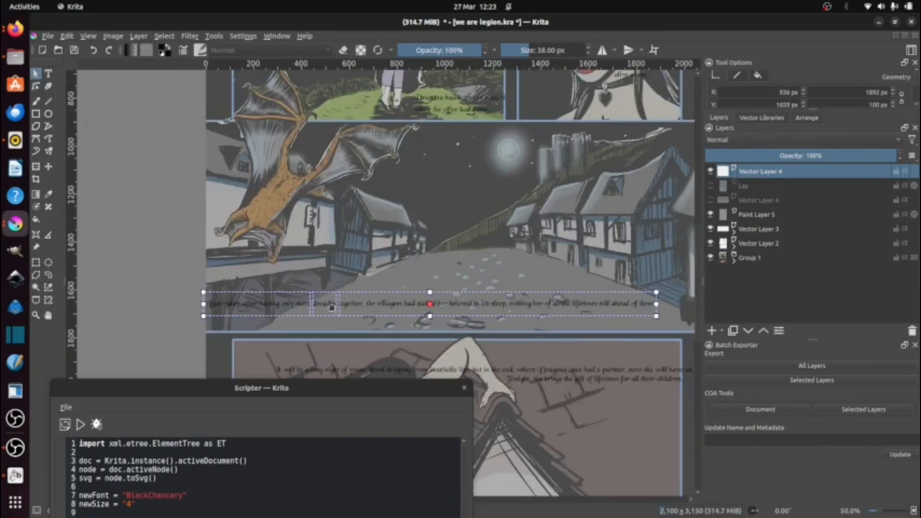
# Step: Set the "But today" caption to size 14 in the text editor and break it into three lines, after "together," and "sleep,"
pyautogui.doubleClick(332, 308)
pyautogui.click(740, 242)
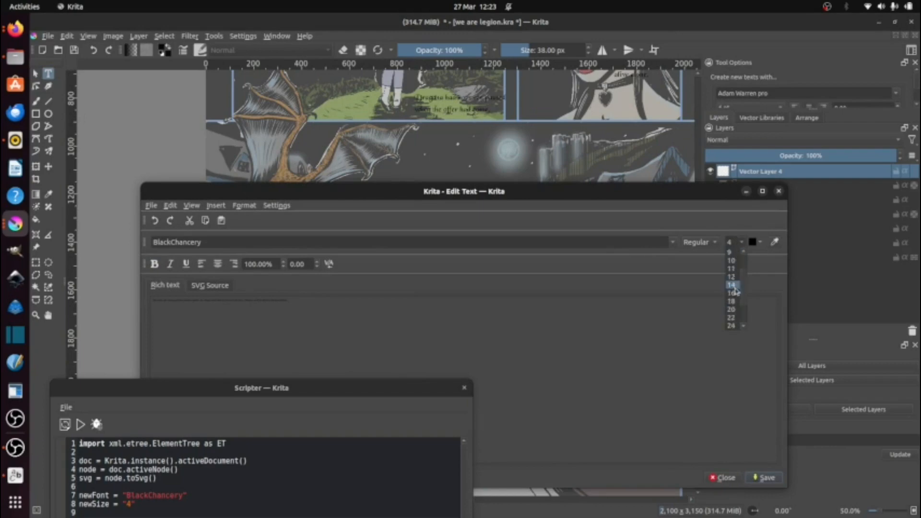
pyautogui.click(732, 285)
pyautogui.press('Return')
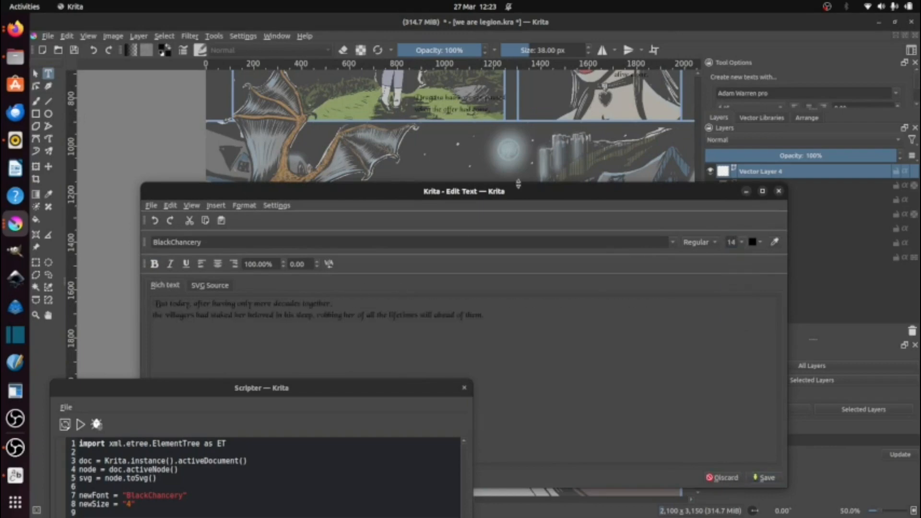
pyautogui.press('Return')
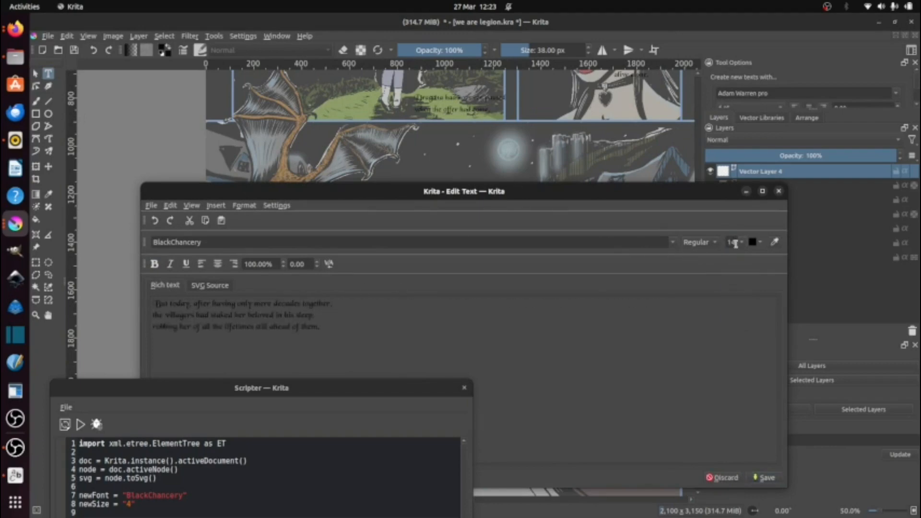
# Step: Set the "But today" caption back to size 4, save it and move it to Panel 3's lower right, about X 1522 px, Y 1621 px
pyautogui.click(740, 243)
pyautogui.click(735, 255)
pyautogui.click(765, 479)
pyautogui.moveTo(313, 323); pyautogui.dragTo(599, 306)
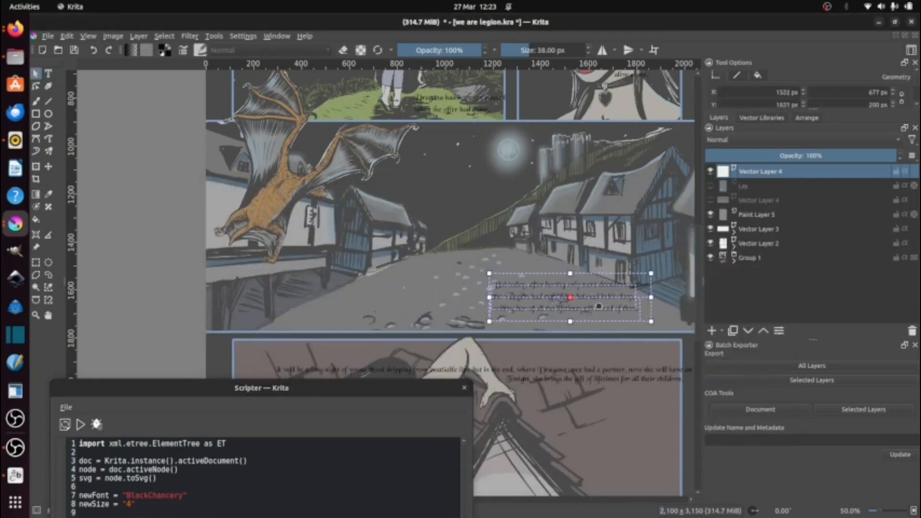
pyautogui.scroll(-1, 598, 306)
pyautogui.scroll(-3, 518, 213)
# Step: Move the "Tonight" caption to the bottom of Panel 4 and check the caption order in the script
pyautogui.click(518, 213)
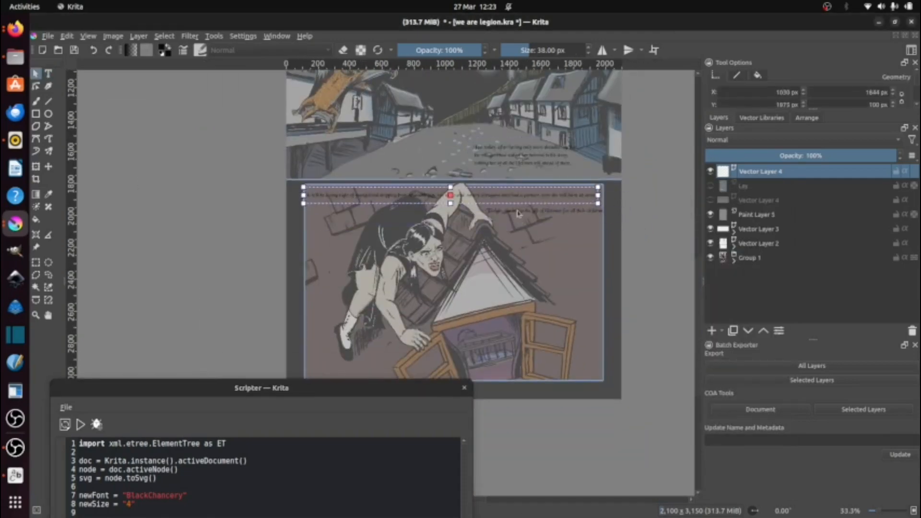
pyautogui.moveTo(518, 213); pyautogui.dragTo(537, 380)
pyautogui.click(444, 197)
pyautogui.click(19, 35)
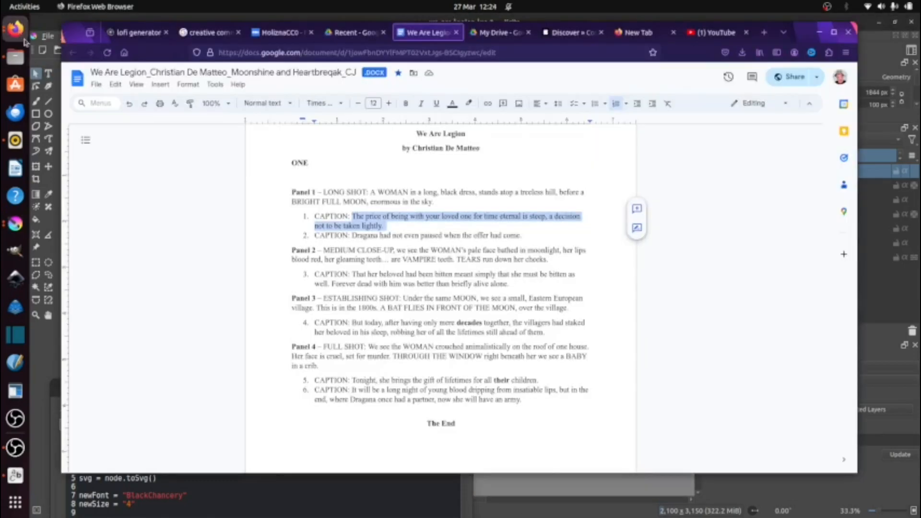
pyautogui.click(15, 224)
pyautogui.doubleClick(352, 195)
pyautogui.click(740, 243)
pyautogui.click(734, 317)
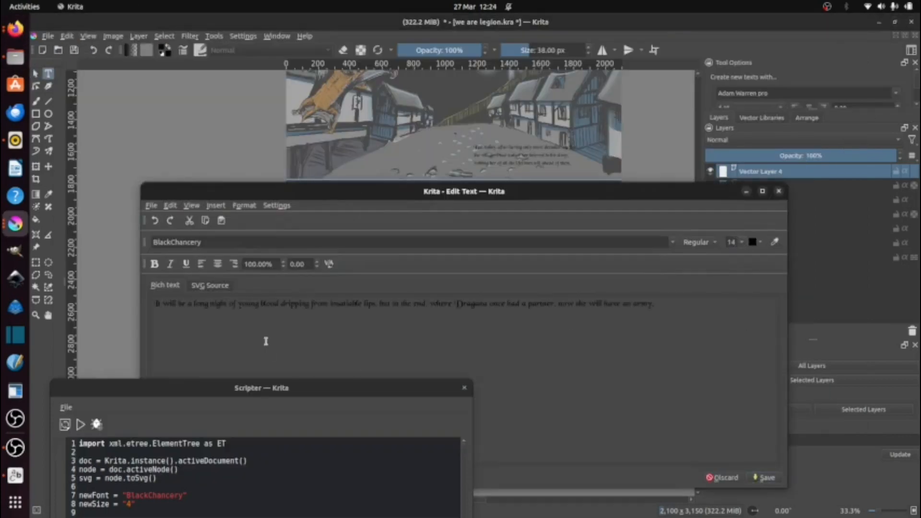
pyautogui.click(722, 477)
pyautogui.click(494, 355)
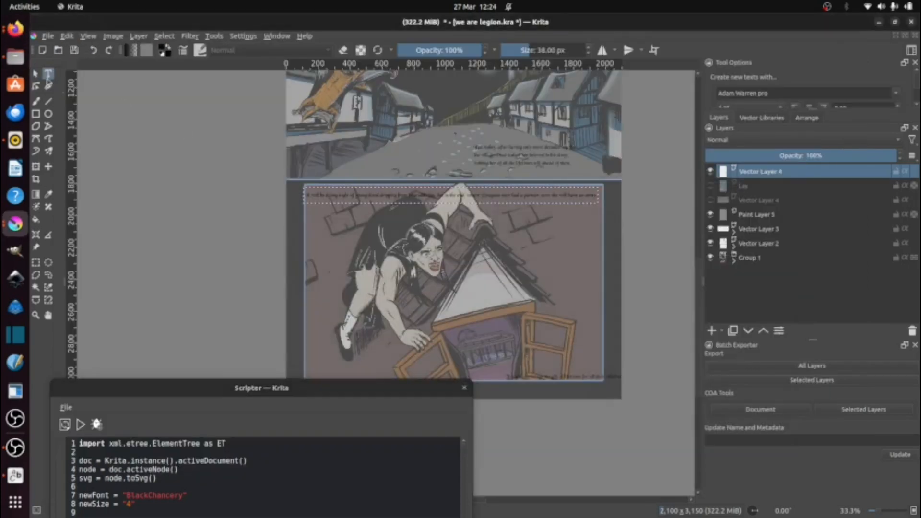
# Step: Move the "It will be a long night" caption to Panel 4's lower part and the "Tonight" caption to its upper left corner
pyautogui.moveTo(487, 324); pyautogui.dragTo(543, 341)
pyautogui.moveTo(554, 378); pyautogui.dragTo(363, 199)
pyautogui.moveTo(527, 339); pyautogui.dragTo(506, 367)
# Step: Break the "Tonight" caption into two lines after "gift" and save the text
pyautogui.doubleClick(377, 198)
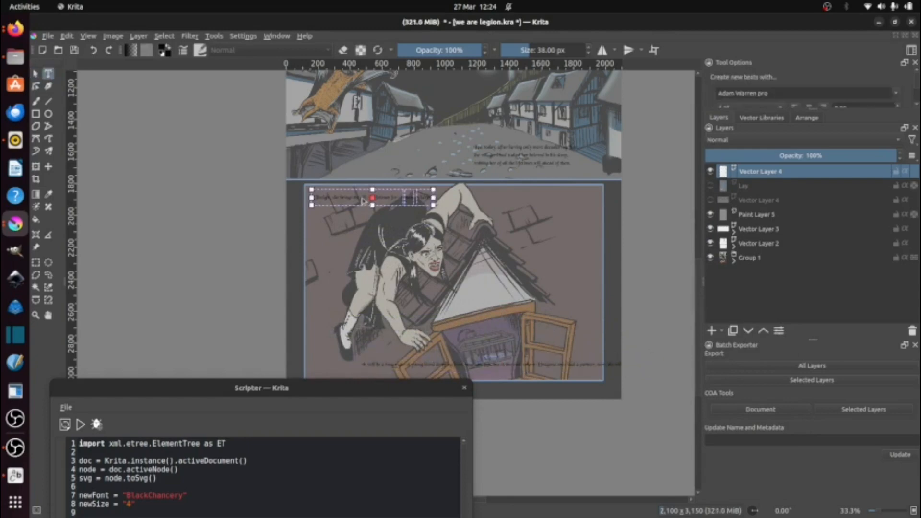
pyautogui.doubleClick(411, 24)
pyautogui.click(740, 242)
pyautogui.click(735, 317)
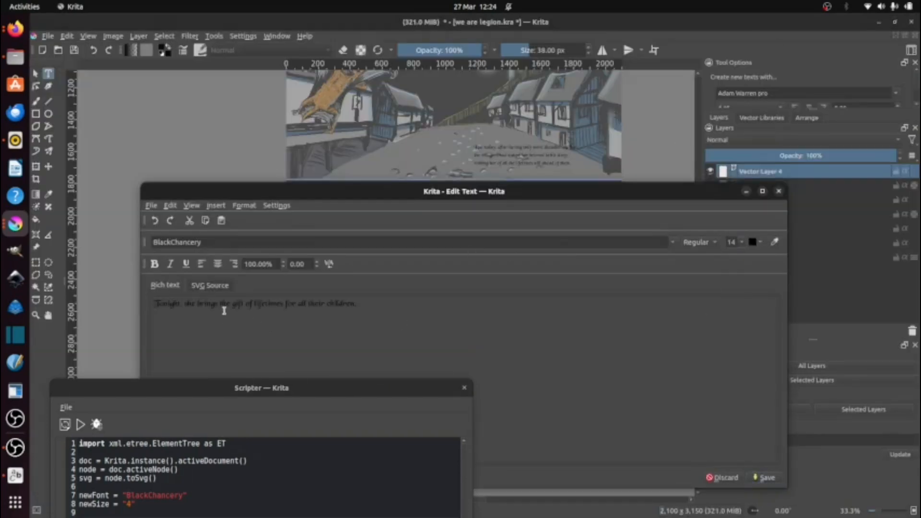
pyautogui.press('Return')
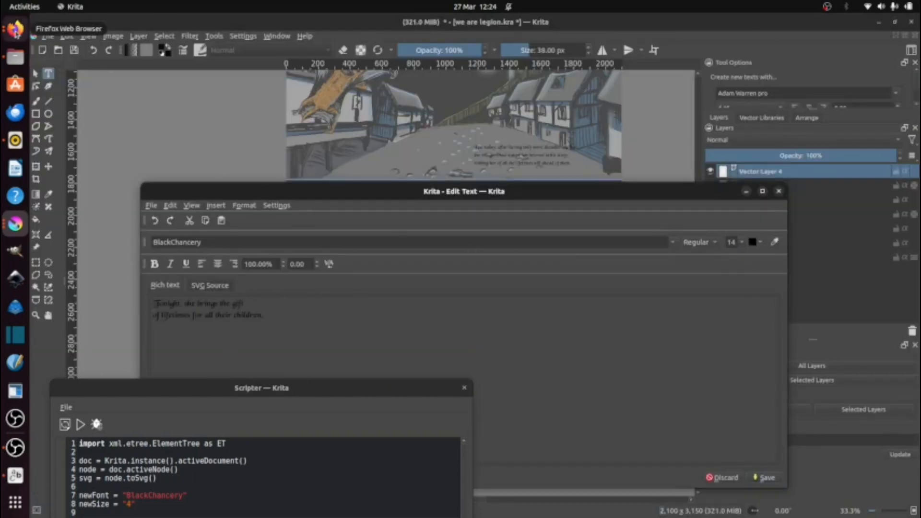
pyautogui.doubleClick(212, 315)
pyautogui.click(404, 315)
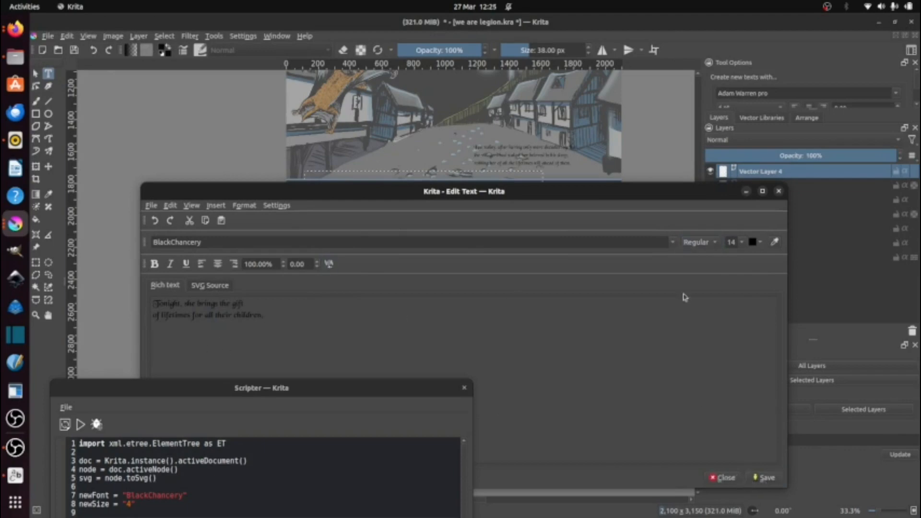
pyautogui.click(765, 478)
# Step: Break the "It will be a long night" caption into two lines after "lips,", set it back to size 4 and save the text
pyautogui.moveTo(490, 364); pyautogui.dragTo(440, 332)
pyautogui.doubleClick(441, 331)
pyautogui.doubleClick(440, 331)
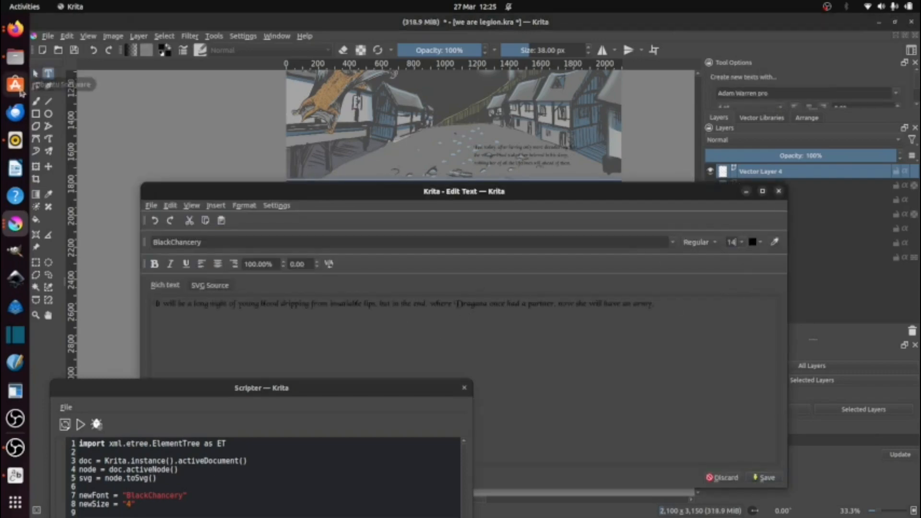
pyautogui.click(382, 304)
pyautogui.press('Return')
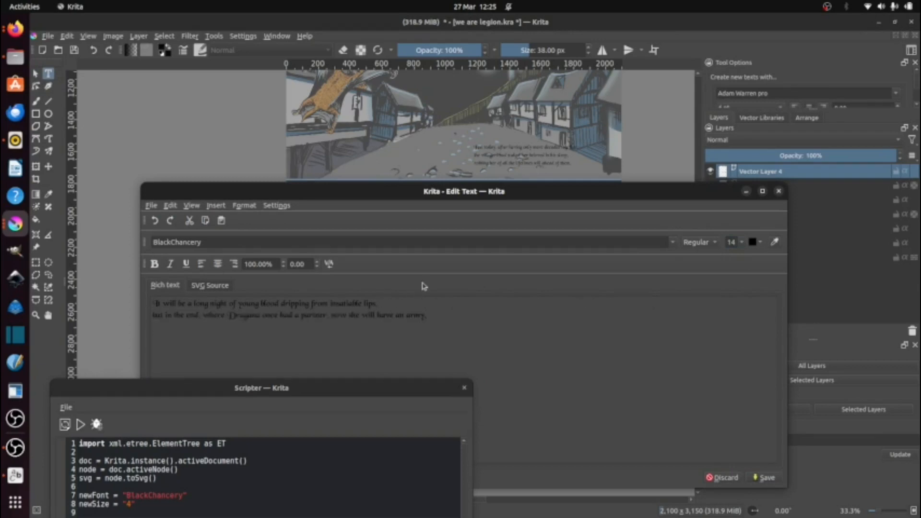
pyautogui.click(734, 242)
pyautogui.click(733, 254)
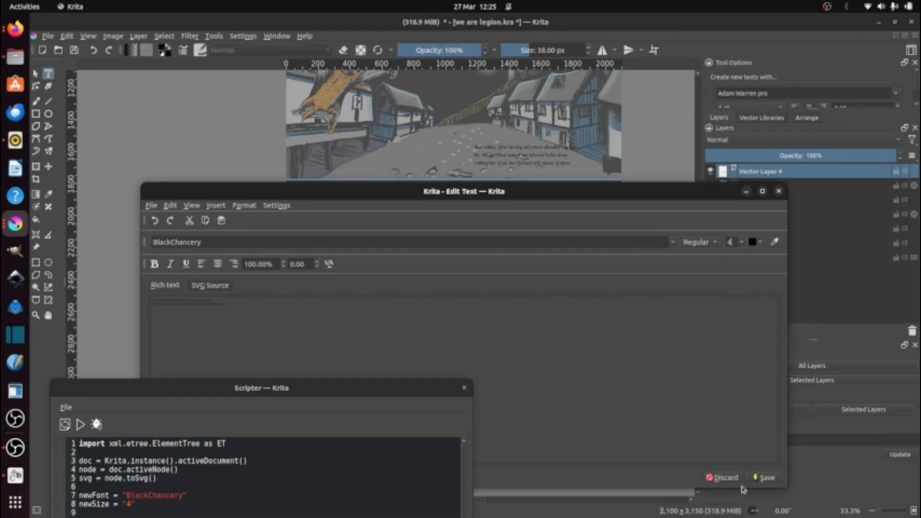
pyautogui.click(764, 478)
# Step: Reopen the "It will be a long night" caption, set it to size 14 and break it into four lines, adding breaks after "blood" and "partner,"
pyautogui.scroll(2, 586, 286)
pyautogui.scroll(-2, 599, 283)
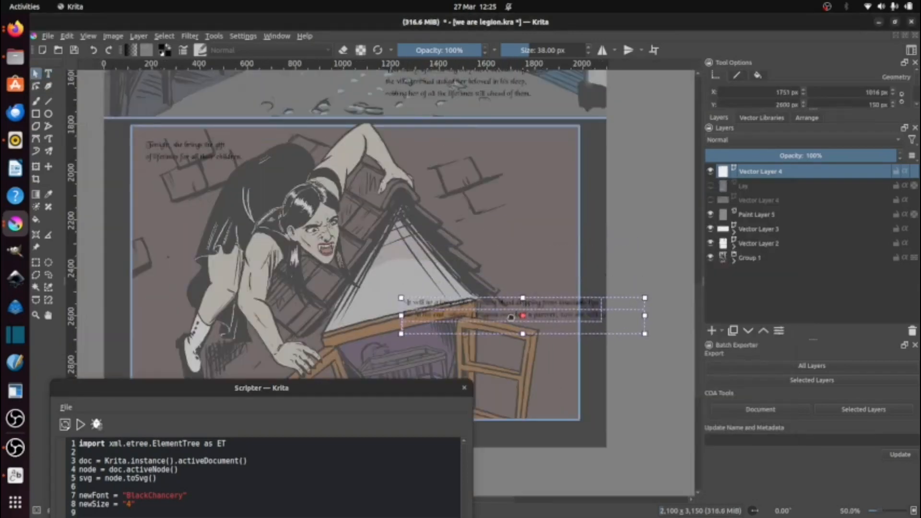
pyautogui.scroll(2, 614, 281)
pyautogui.doubleClick(616, 286)
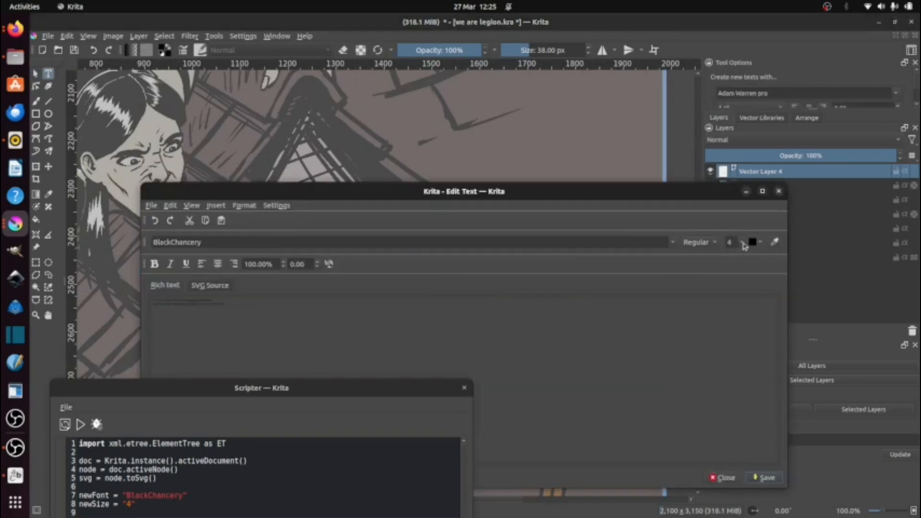
pyautogui.click(734, 241)
pyautogui.click(735, 285)
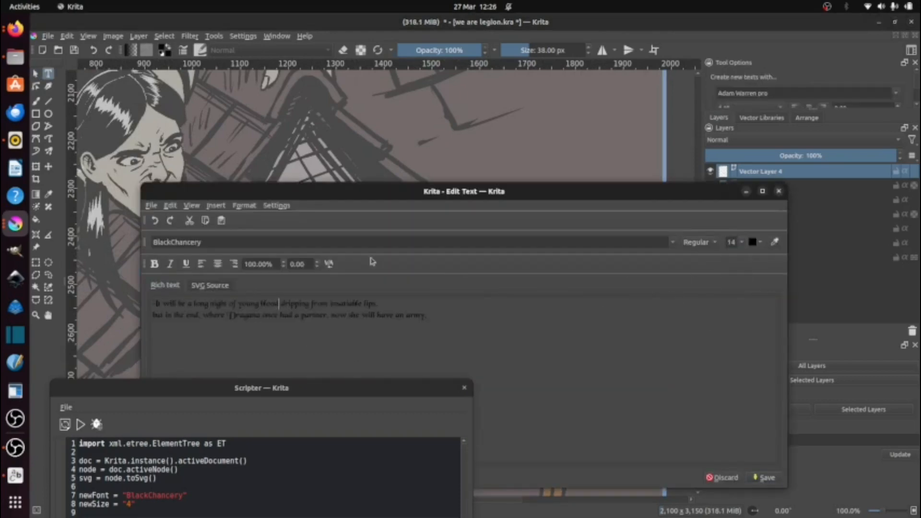
pyautogui.press('Return')
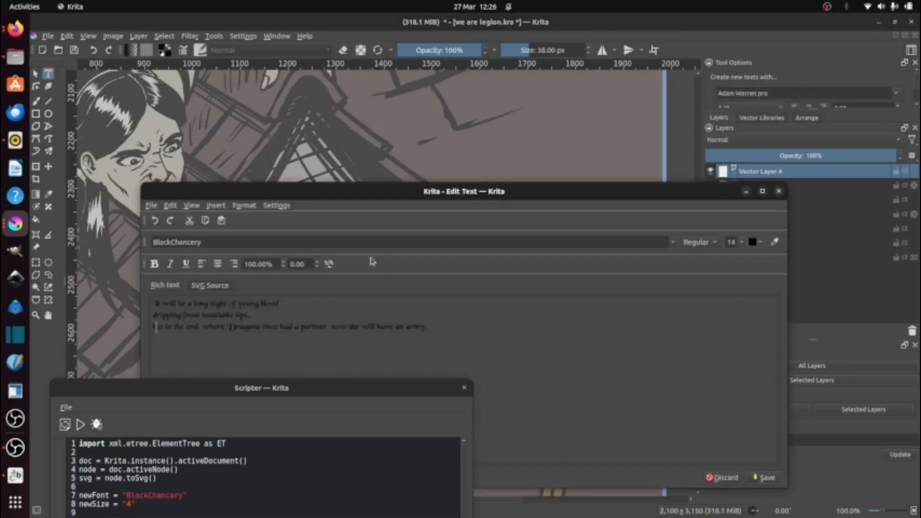
pyautogui.press('Return')
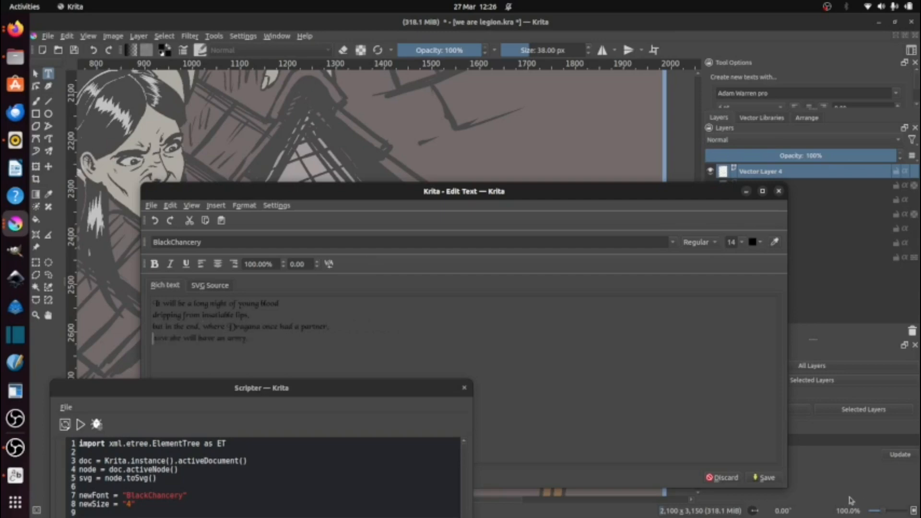
# Step: Adjust the "It will be a long night" caption's font size, save the text and move the caption to Panel 4's right side
pyautogui.click(739, 241)
pyautogui.scroll(1, 734, 268)
pyautogui.click(731, 253)
pyautogui.click(740, 241)
pyautogui.click(732, 251)
pyautogui.click(764, 478)
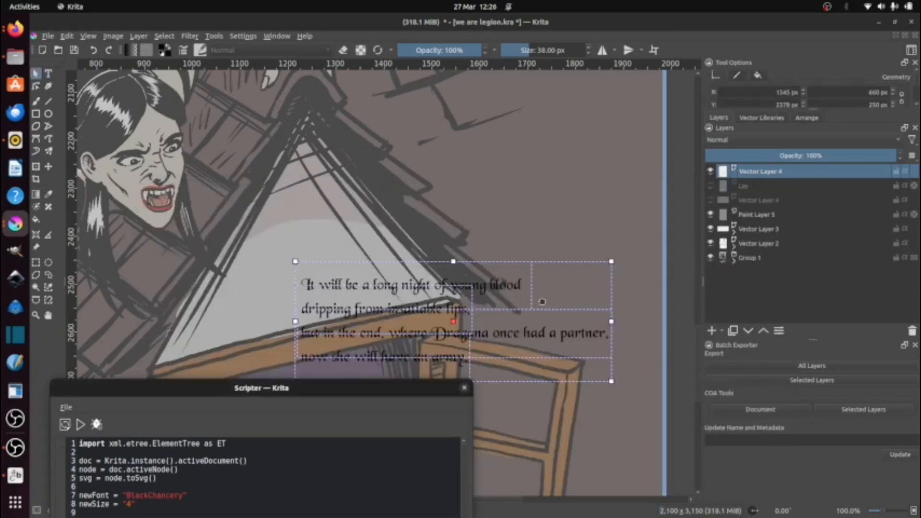
pyautogui.scroll(-4, 539, 263)
pyautogui.scroll(1, 539, 262)
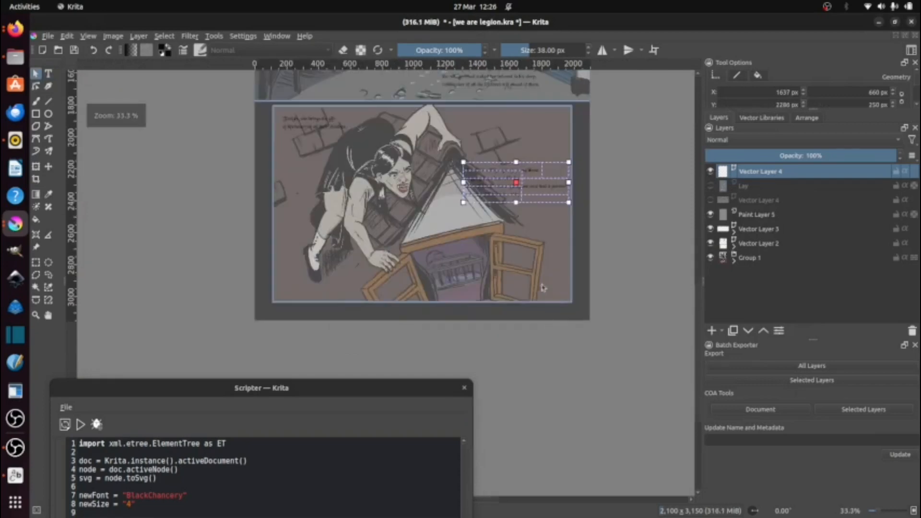
pyautogui.click(512, 166)
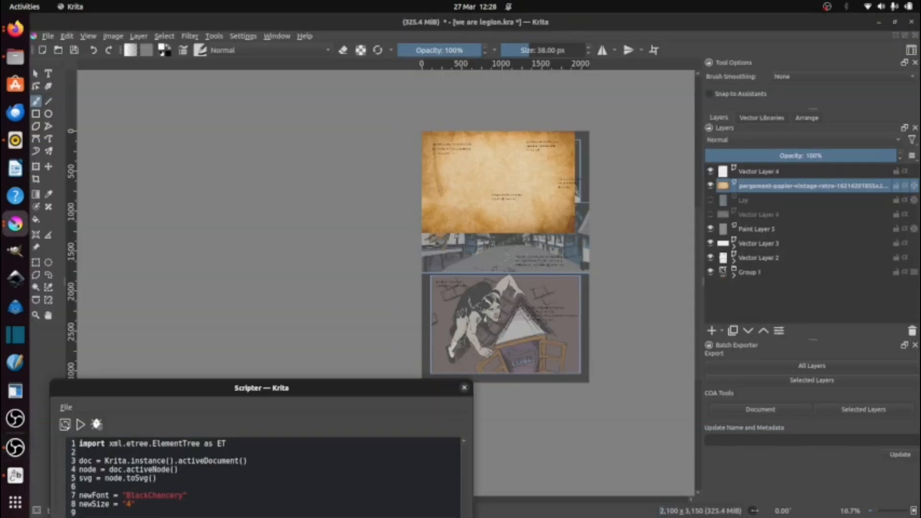
# Step: Duplicate the parchment image layer and move the copy down over the lower half of the page
pyautogui.rightClick(741, 187)
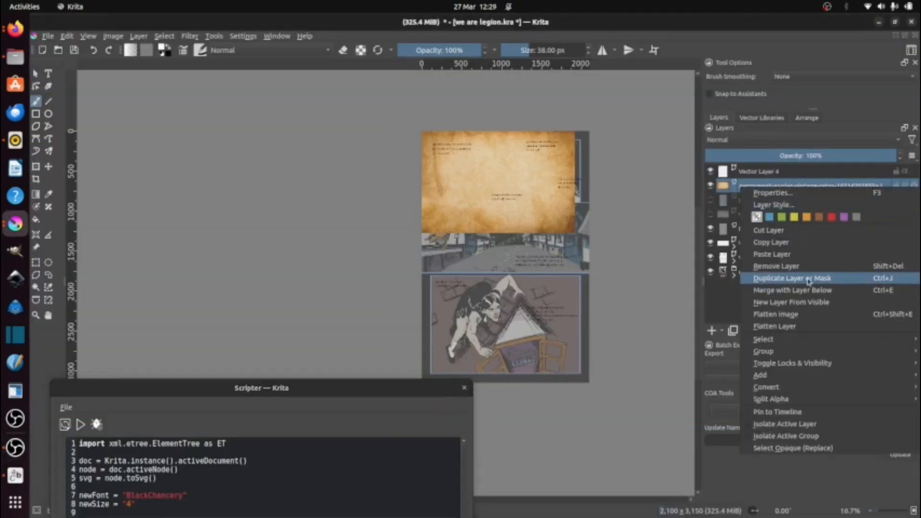
pyautogui.click(809, 279)
pyautogui.press('t')
pyautogui.moveTo(489, 187); pyautogui.dragTo(496, 309)
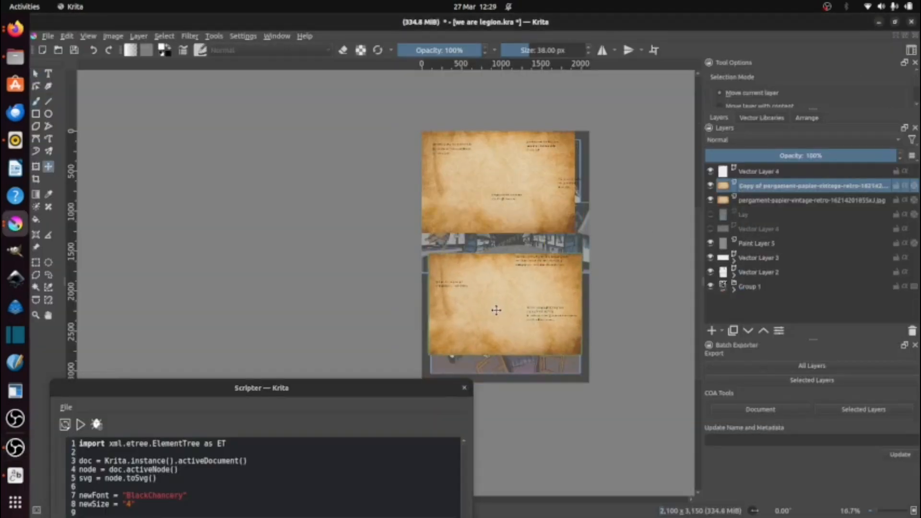
# Step: Nudge the original parchment layer and enlarge it to span the page width over the upper panels
pyautogui.click(811, 200)
pyautogui.moveTo(499, 216); pyautogui.dragTo(505, 219)
pyautogui.click(37, 169)
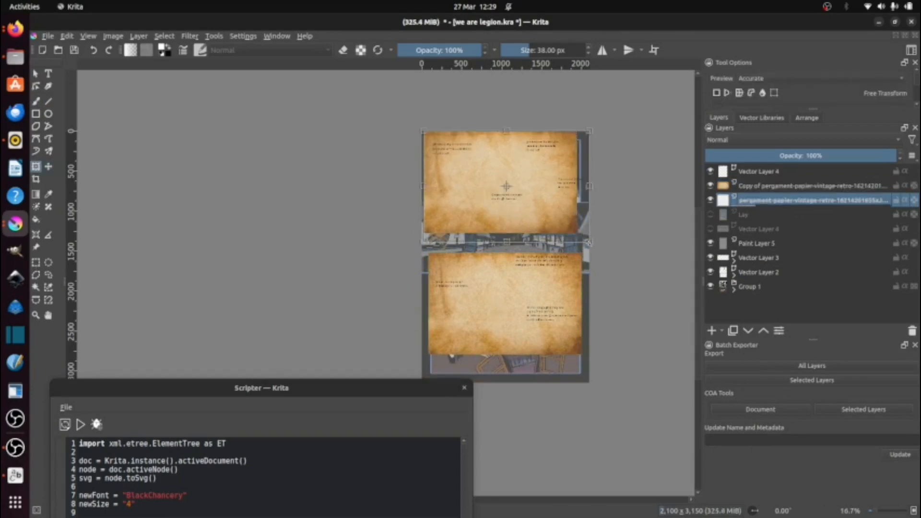
pyautogui.scroll(2, 431, 124)
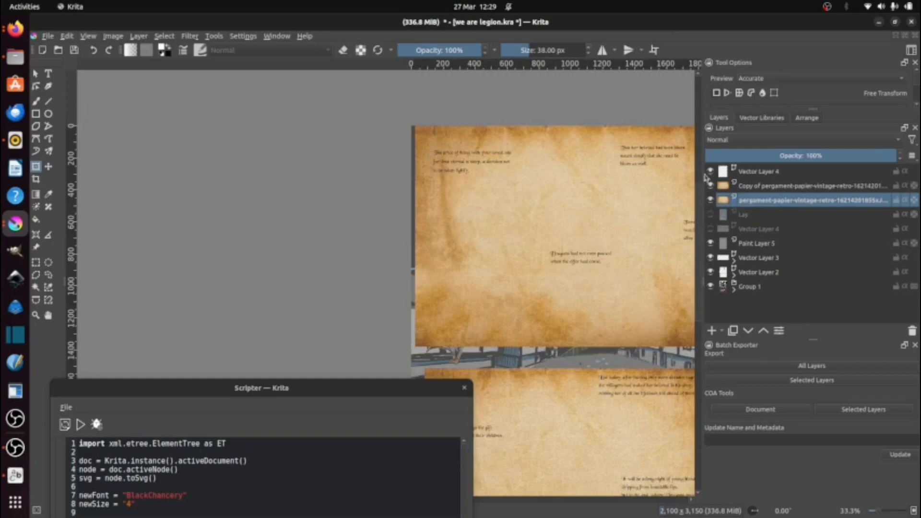
# Step: Place the original parchment layer above its copy and hide the copy
pyautogui.moveTo(754, 200); pyautogui.dragTo(744, 180)
pyautogui.click(710, 185)
pyautogui.click(710, 186)
pyautogui.click(711, 200)
pyautogui.moveTo(628, 174); pyautogui.dragTo(456, 154)
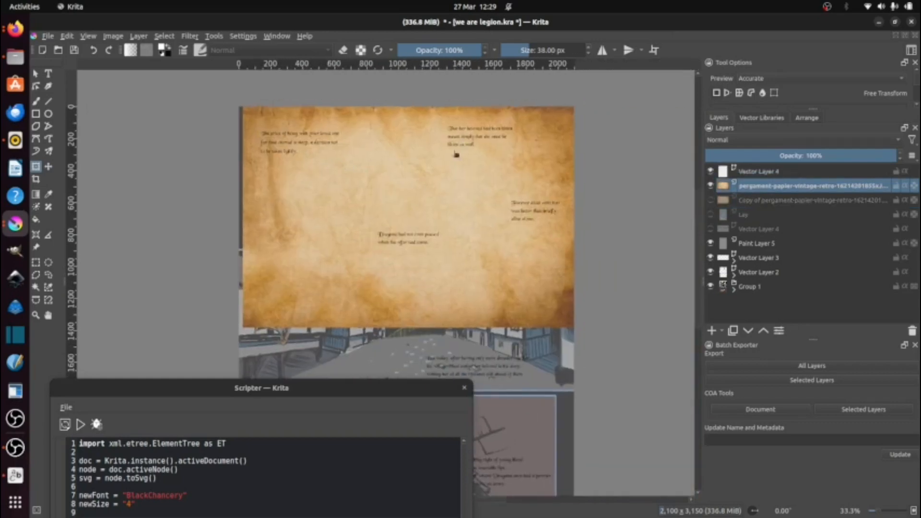
# Step: Make rectangular selections around the four captions on the upper parchment, leaving extra space below the "The price of being" caption
pyautogui.click(47, 276)
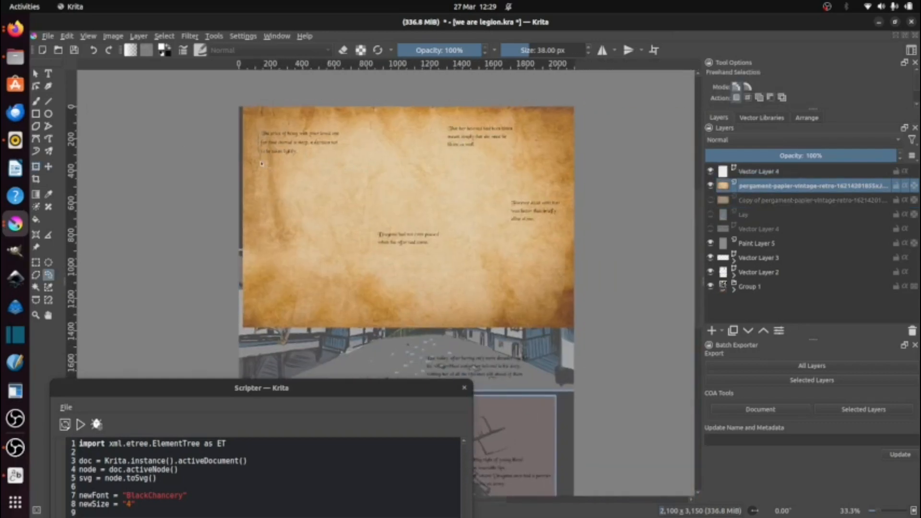
pyautogui.moveTo(261, 152)
pyautogui.mouseDown()
pyautogui.moveTo(259, 143)
pyautogui.moveTo(343, 175)
pyautogui.mouseUp()
pyautogui.click(149, 174)
pyautogui.click(36, 263)
pyautogui.moveTo(441, 123); pyautogui.dragTo(518, 157)
pyautogui.moveTo(506, 196); pyautogui.dragTo(560, 228)
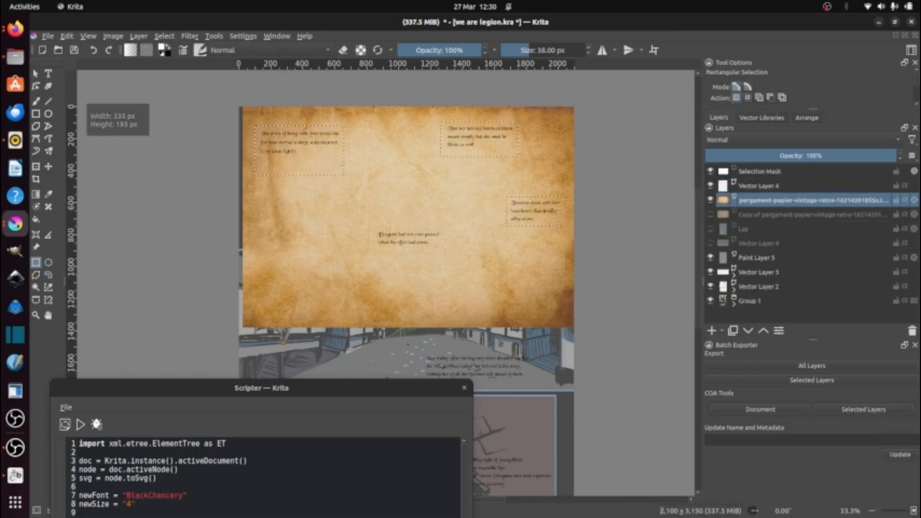
pyautogui.moveTo(375, 228); pyautogui.dragTo(442, 249)
# Step: Cut a ragged lower edge into the selection around the "The price of being" caption with the Freehand Selection tool
pyautogui.scroll(3, 293, 204)
pyautogui.click(48, 276)
pyautogui.moveTo(256, 196); pyautogui.dragTo(287, 301)
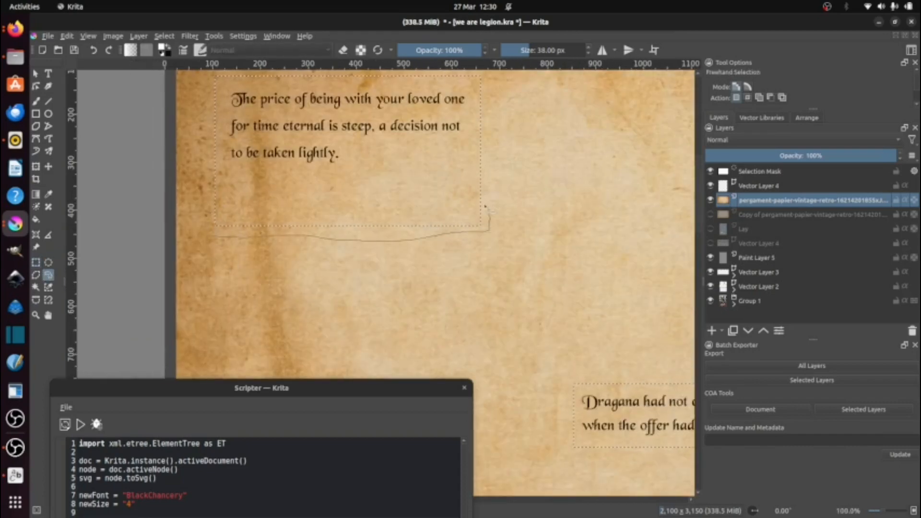
pyautogui.moveTo(486, 206); pyautogui.dragTo(218, 224)
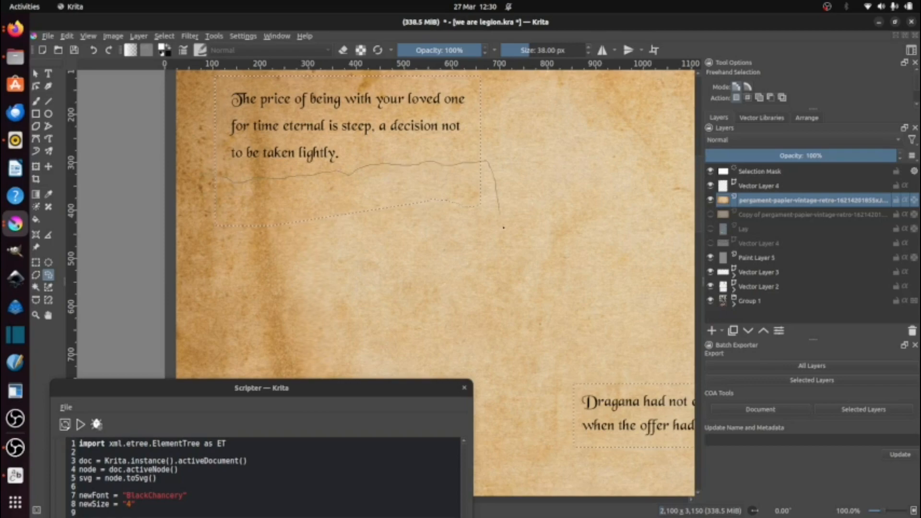
pyautogui.moveTo(503, 227); pyautogui.dragTo(250, 242)
pyautogui.moveTo(473, 211); pyautogui.dragTo(56, 275)
# Step: Trim ragged lower edges freehand on the selections around the "That her beloved", "Forever dead" and "Dragana had not even paused" captions
pyautogui.moveTo(341, 214); pyautogui.dragTo(372, 216)
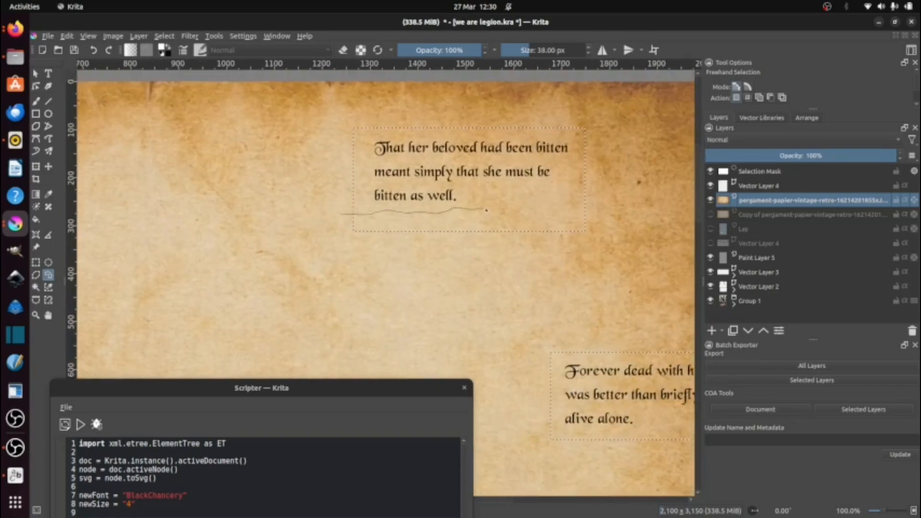
pyautogui.moveTo(596, 201); pyautogui.dragTo(362, 252)
pyautogui.moveTo(550, 435); pyautogui.dragTo(316, 291)
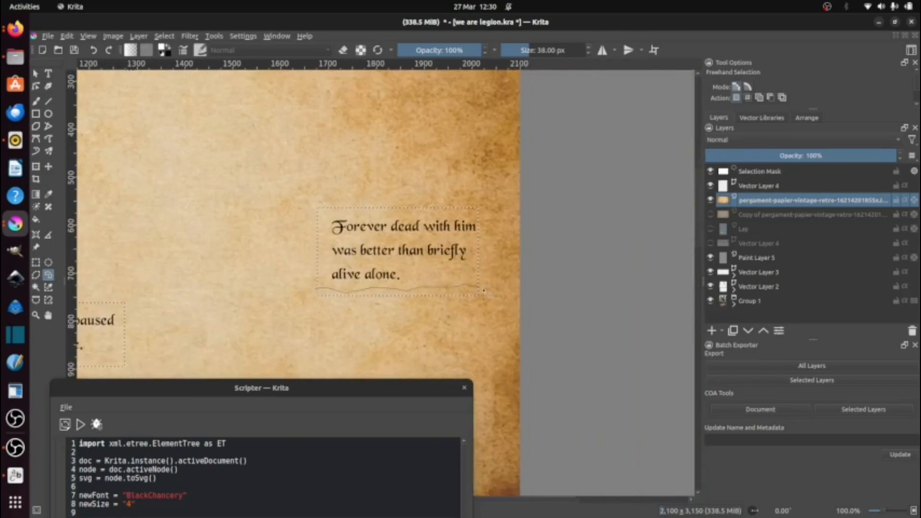
pyautogui.moveTo(483, 291); pyautogui.dragTo(317, 331)
pyautogui.moveTo(378, 305); pyautogui.dragTo(615, 196)
pyautogui.moveTo(150, 252); pyautogui.dragTo(188, 255)
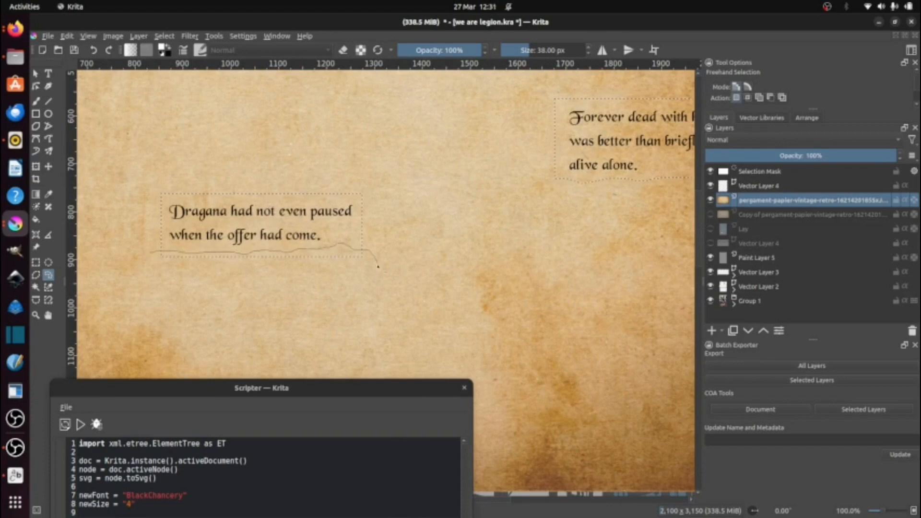
# Step: Try masking the upper parchment layer with the inverted caption selection, undo the mask and invert the selection back
pyautogui.click(164, 36)
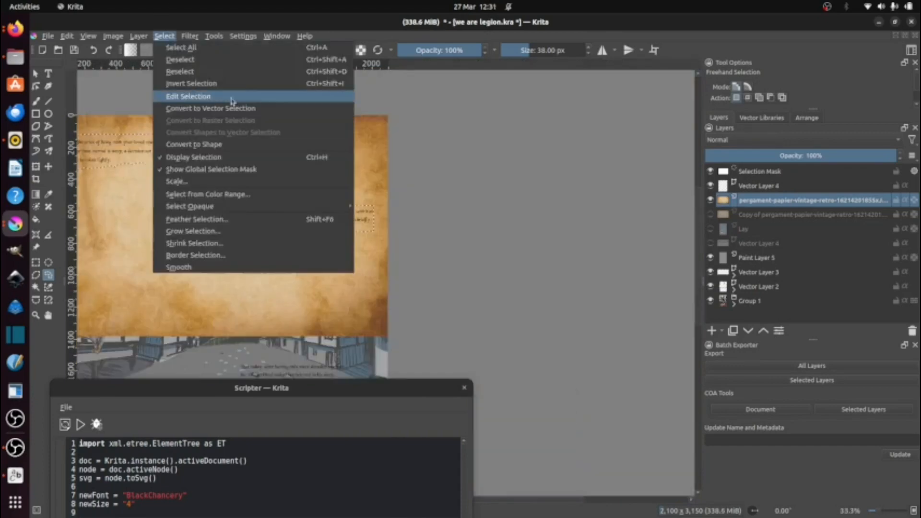
pyautogui.click(217, 85)
pyautogui.click(721, 331)
pyautogui.click(742, 429)
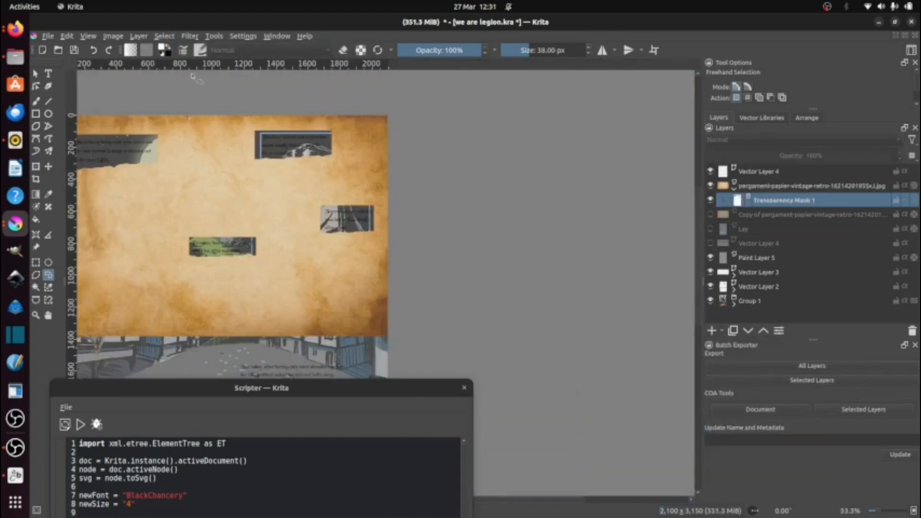
pyautogui.click(70, 37)
pyautogui.click(80, 48)
pyautogui.click(162, 36)
pyautogui.click(193, 85)
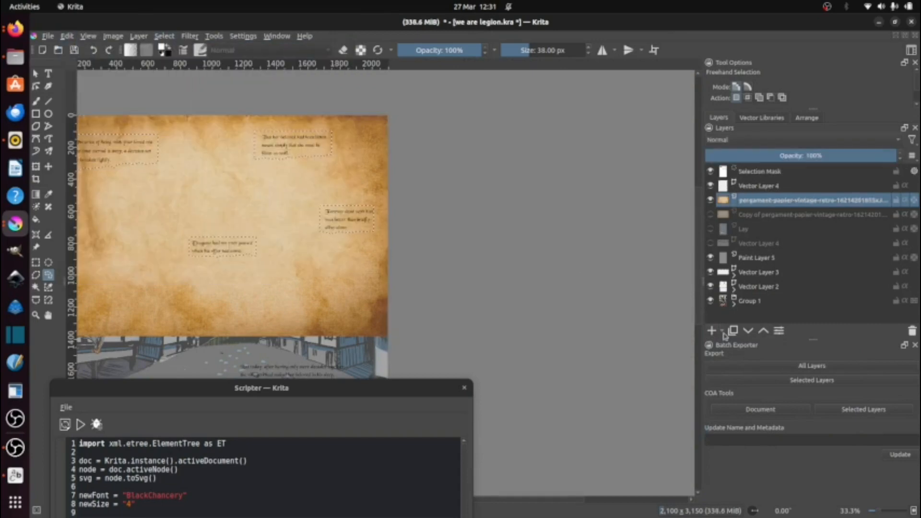
# Step: Add a transparency mask to the upper parchment layer from the caption selection, and check the page by toggling the layer's visibility
pyautogui.click(722, 332)
pyautogui.click(777, 430)
pyautogui.moveTo(303, 282); pyautogui.dragTo(358, 135)
pyautogui.click(711, 186)
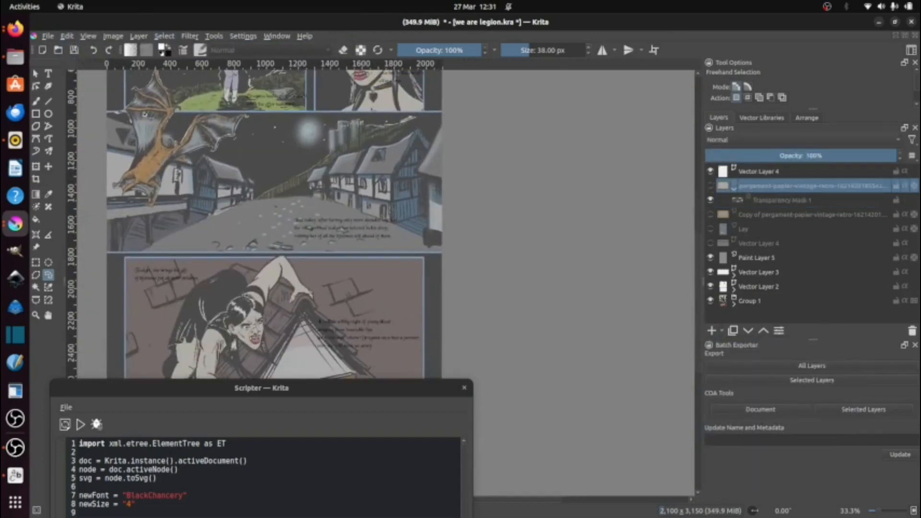
pyautogui.click(167, 37)
pyautogui.click(711, 186)
pyautogui.click(711, 186)
# Step: Show the parchment copy layer and make rectangular selections around the "Tonight", "But today" and "It will be a long night" captions
pyautogui.click(710, 215)
pyautogui.click(772, 219)
pyautogui.scroll(1, 209, 265)
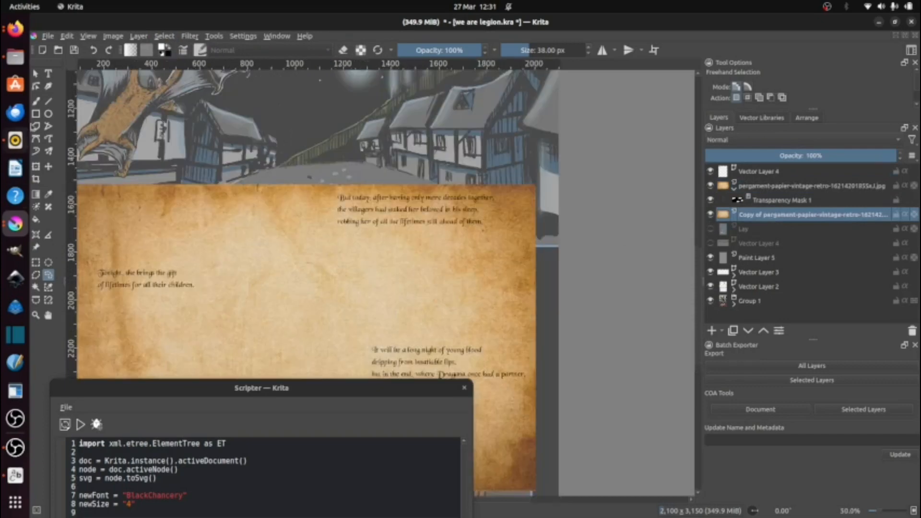
pyautogui.moveTo(92, 266); pyautogui.dragTo(197, 314)
pyautogui.moveTo(328, 189); pyautogui.dragTo(494, 235)
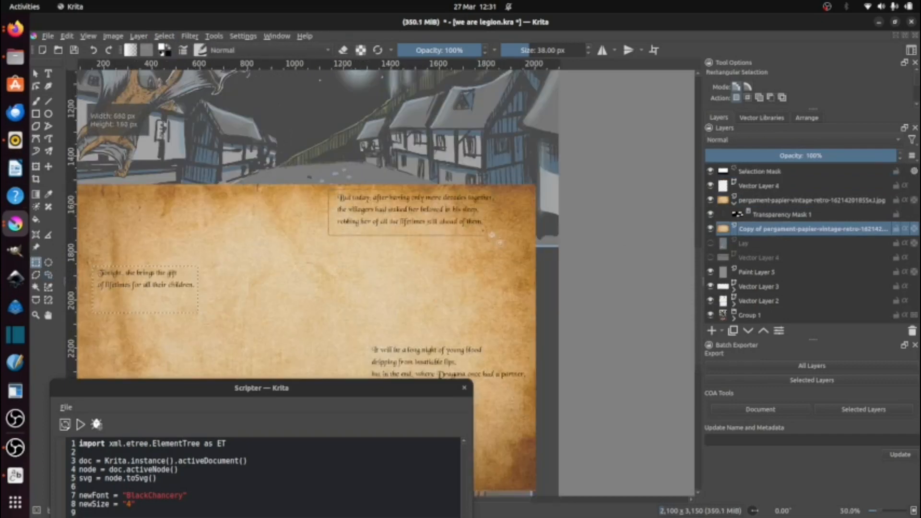
pyautogui.moveTo(445, 335); pyautogui.dragTo(404, 226)
pyautogui.moveTo(324, 233)
pyautogui.mouseDown()
pyautogui.moveTo(356, 268)
pyautogui.moveTo(485, 296)
pyautogui.mouseUp()
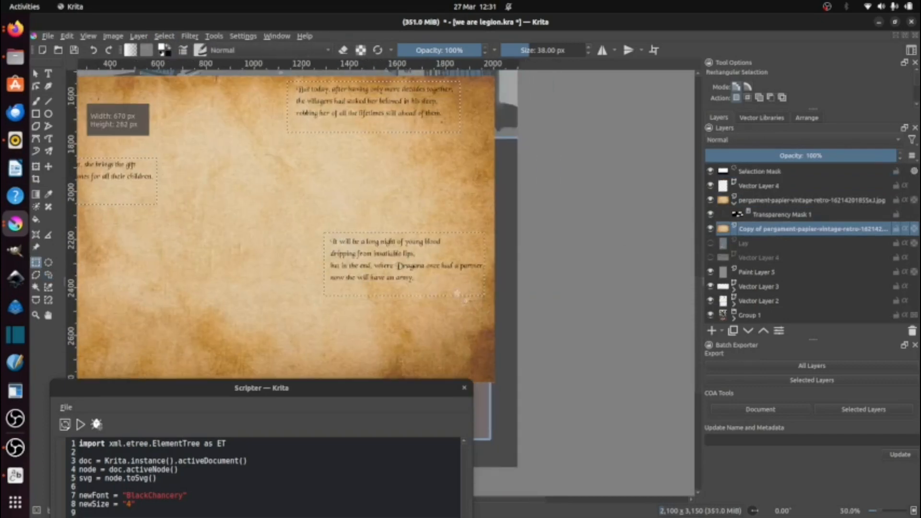
# Step: Trim a ragged lower edge freehand on the selection around the "But today" caption
pyautogui.click(49, 275)
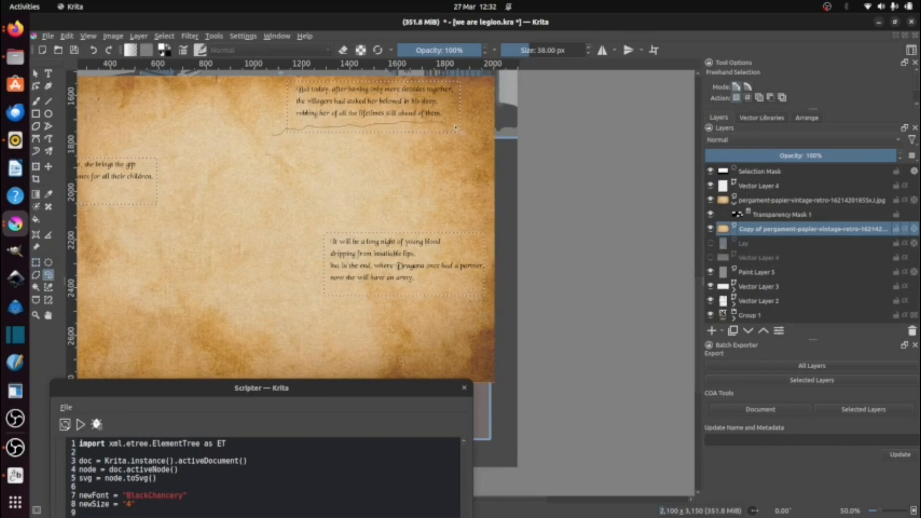
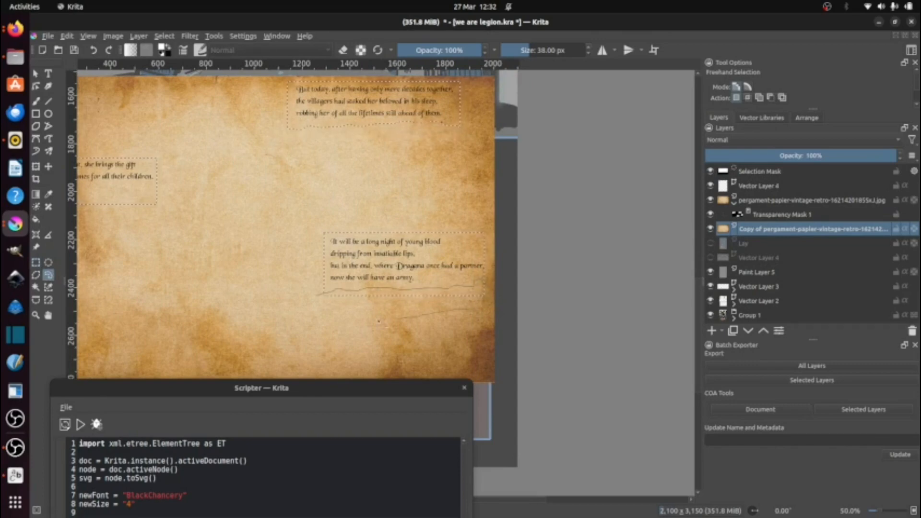
# Step: Trim ragged lower edges on the selections around the "It will be a long night" and "Tonight" captions, and add a transparency mask to the parchment copy layer
pyautogui.moveTo(379, 321); pyautogui.dragTo(319, 300)
pyautogui.moveTo(185, 258); pyautogui.dragTo(394, 323)
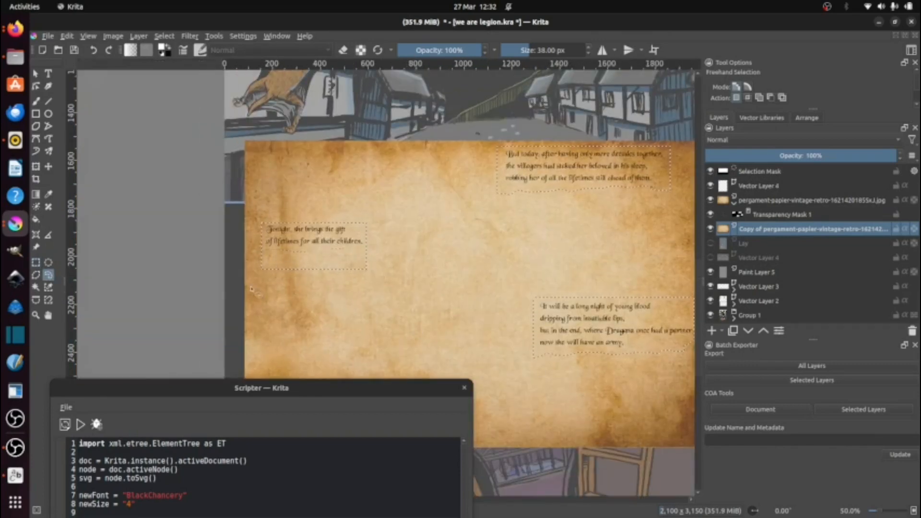
pyautogui.click(721, 332)
pyautogui.click(778, 429)
pyautogui.scroll(-3, 289, 238)
pyautogui.scroll(1, 330, 182)
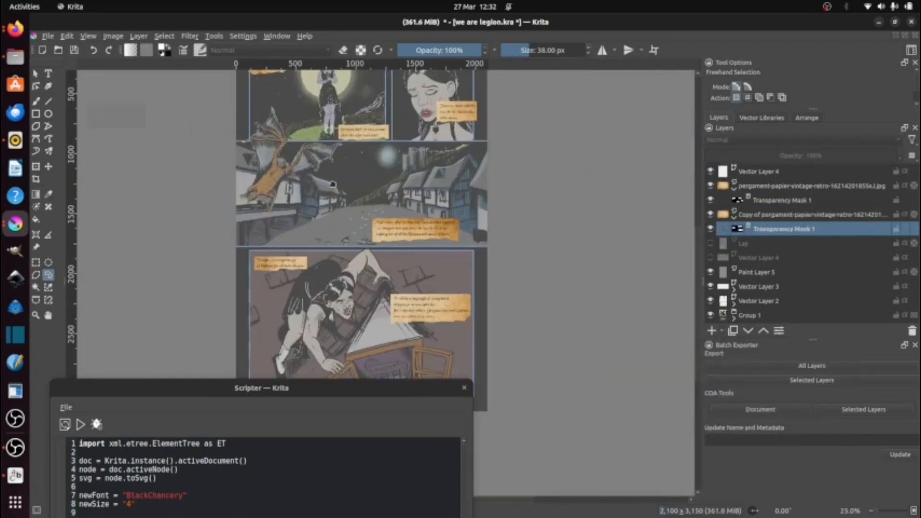
pyautogui.moveTo(337, 182); pyautogui.dragTo(329, 204)
pyautogui.rightClick(787, 186)
pyautogui.click(772, 207)
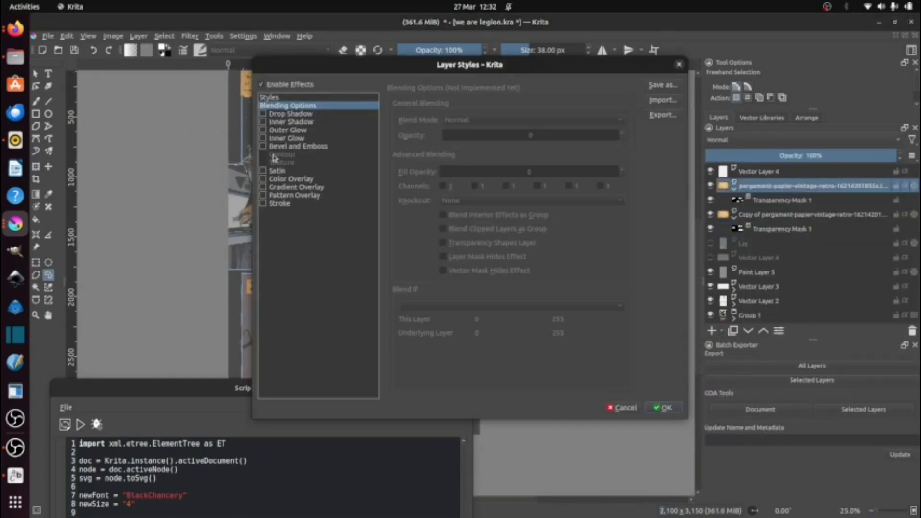
pyautogui.press('Escape')
pyautogui.scroll(2, 339, 104)
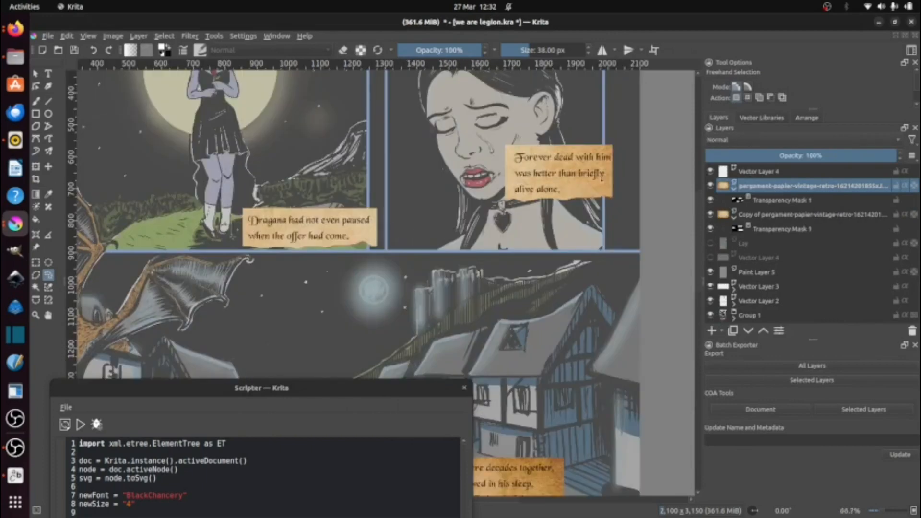
# Step: Add a Multiply drop shadow layer style to the upper parchment layer with its opacity set to about 44%
pyautogui.rightClick(794, 188)
pyautogui.click(786, 207)
pyautogui.click(263, 113)
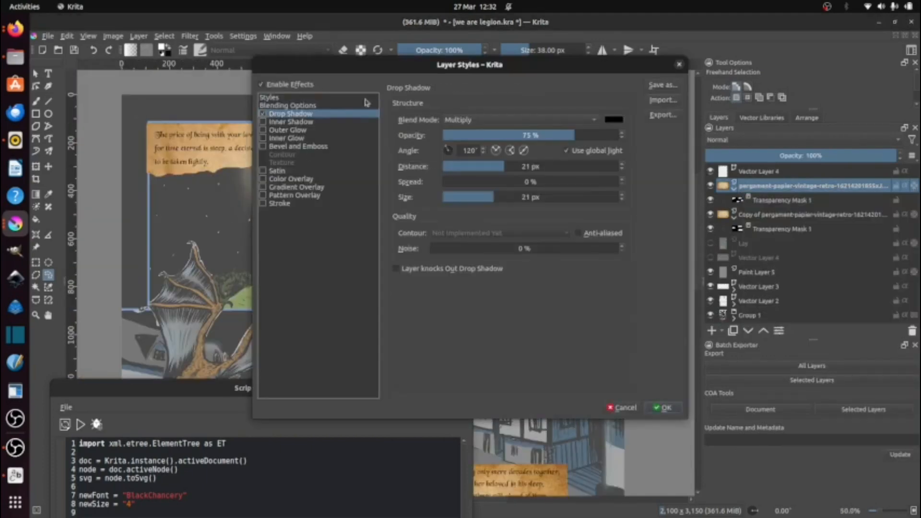
pyautogui.click(478, 120)
pyautogui.click(477, 121)
pyautogui.moveTo(383, 65); pyautogui.dragTo(539, 251)
pyautogui.moveTo(690, 320); pyautogui.dragTo(673, 320)
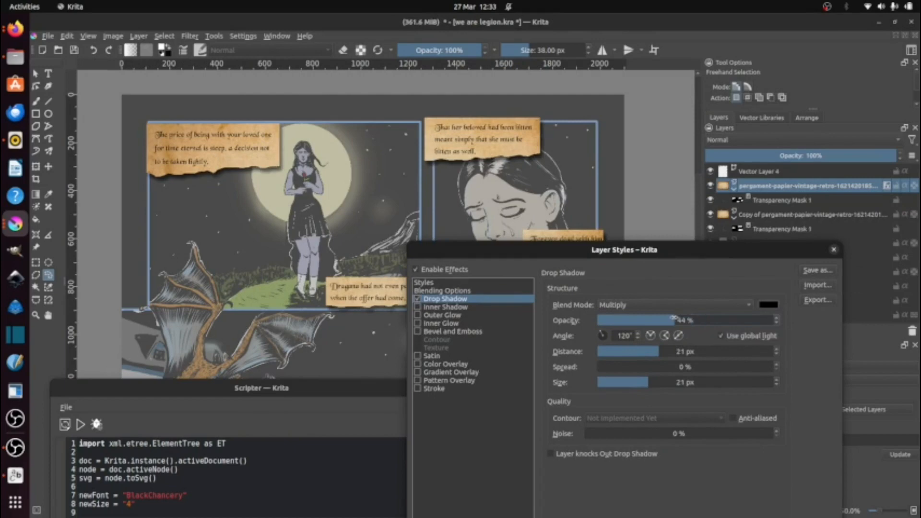
pyautogui.moveTo(801, 249); pyautogui.dragTo(700, 57)
pyautogui.click(719, 400)
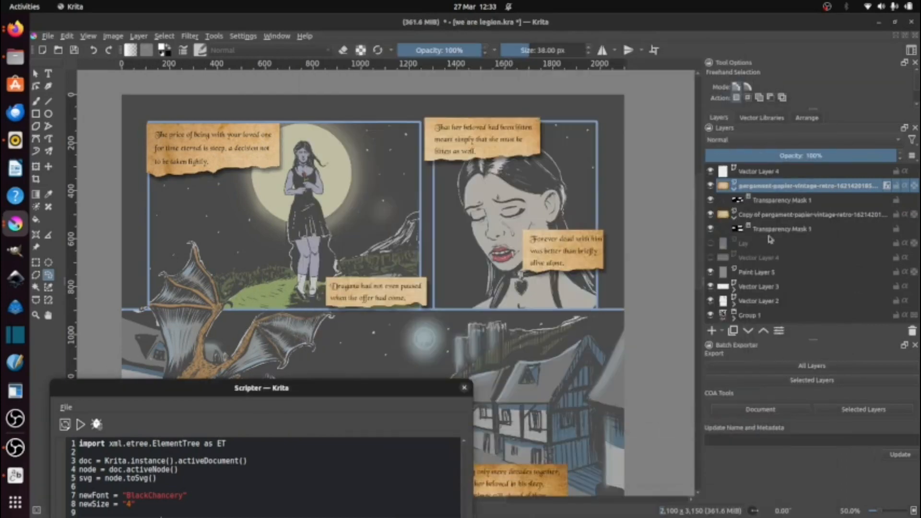
# Step: Add a Multiply drop shadow layer style with about 47% opacity to the parchment copy layer
pyautogui.rightClick(770, 216)
pyautogui.click(787, 233)
pyautogui.click(329, 114)
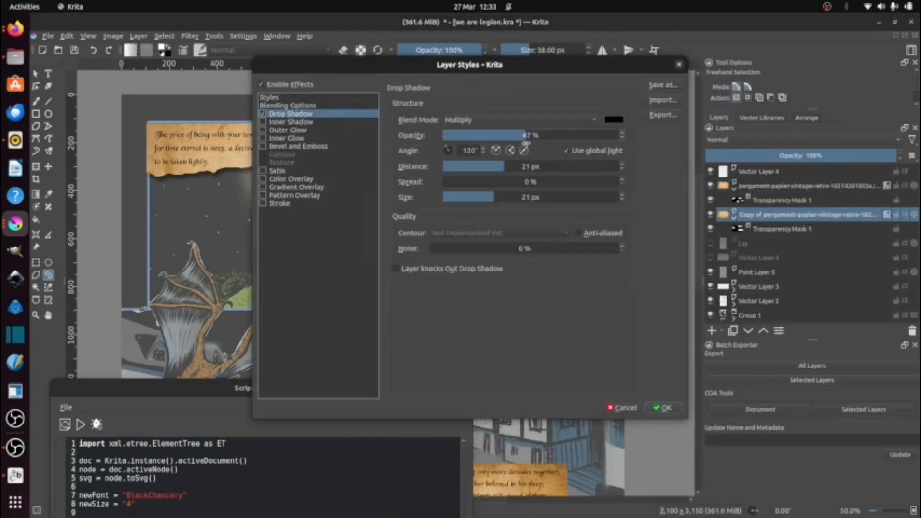
pyautogui.click(664, 407)
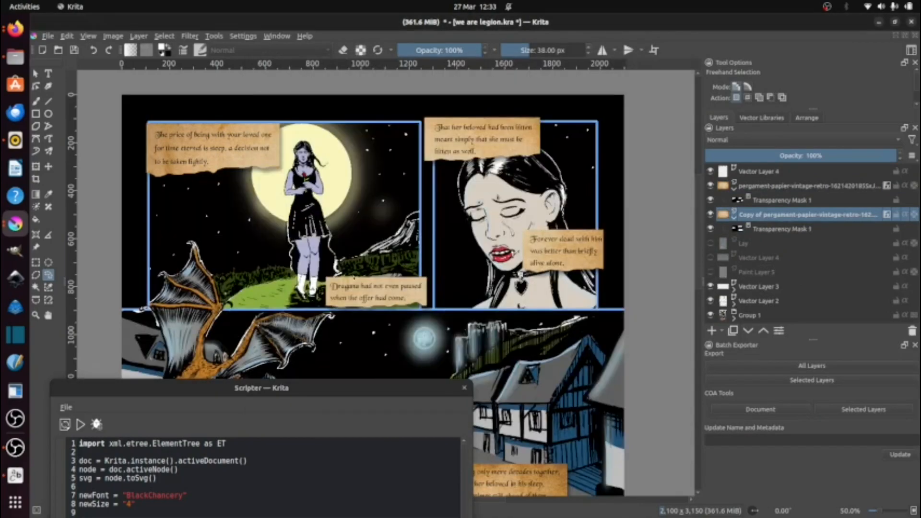
# Step: Review the parchment caption boxes across the whole page, from the upper panels to the bottom one
pyautogui.scroll(-2, 349, 293)
pyautogui.scroll(-5, 349, 293)
pyautogui.scroll(4, 339, 199)
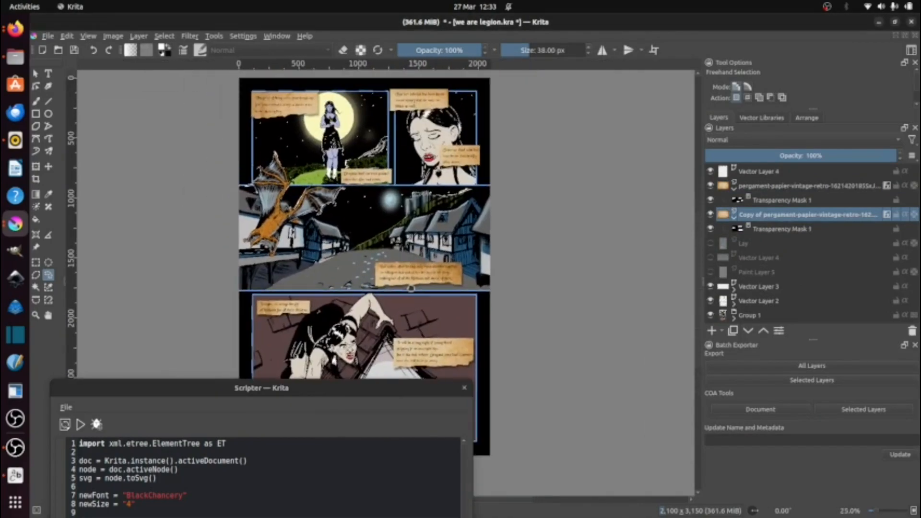
pyautogui.scroll(5, 340, 200)
pyautogui.scroll(-5, 468, 186)
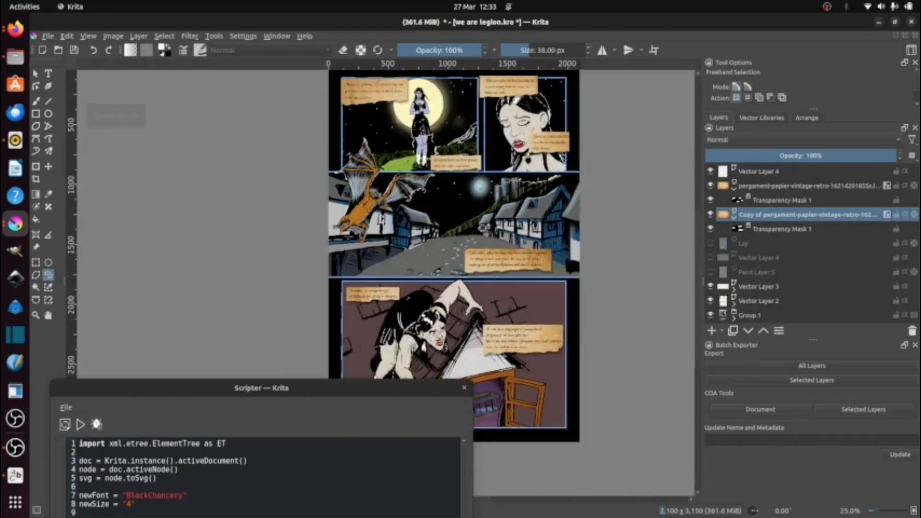
pyautogui.scroll(-3, 467, 186)
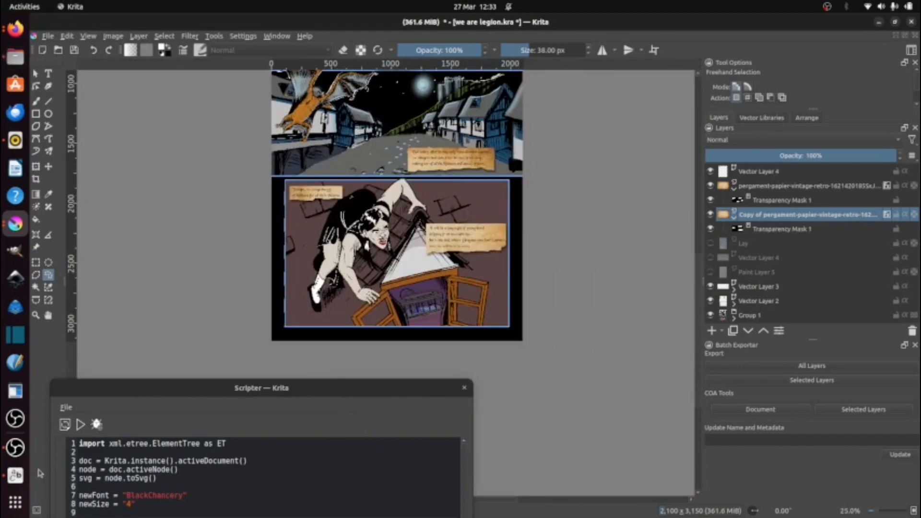
# Step: Switch to Font Manager, preview the sample text "We are Legion", browse the fonts through the Duvall family, and return to Krita
pyautogui.click(16, 476)
pyautogui.tripleClick(274, 46)
pyautogui.write('We are Legion')
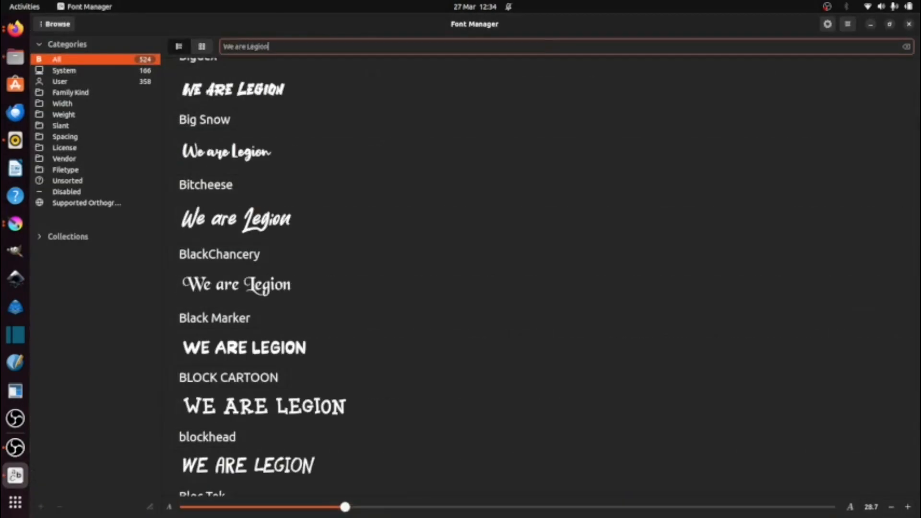
pyautogui.scroll(-20, 542, 275)
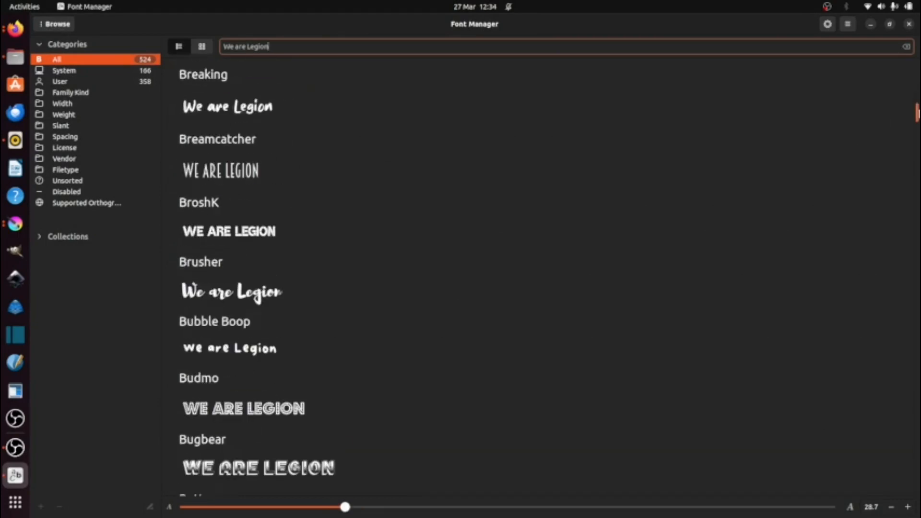
pyautogui.scroll(-20, 794, 177)
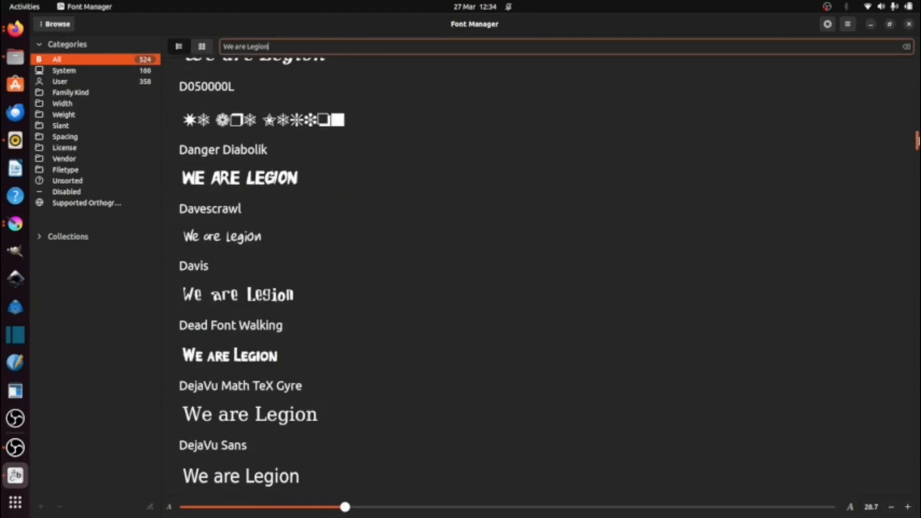
pyautogui.scroll(-10, 792, 177)
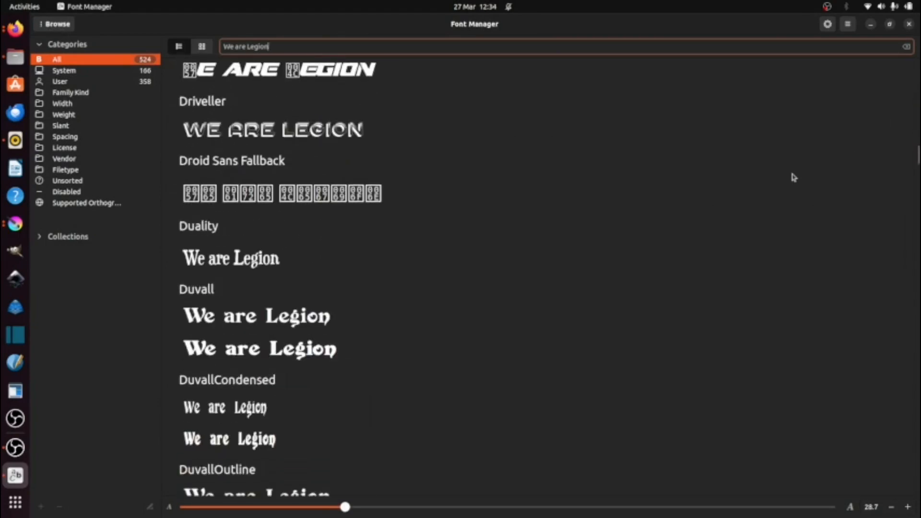
pyautogui.scroll(-3, 792, 177)
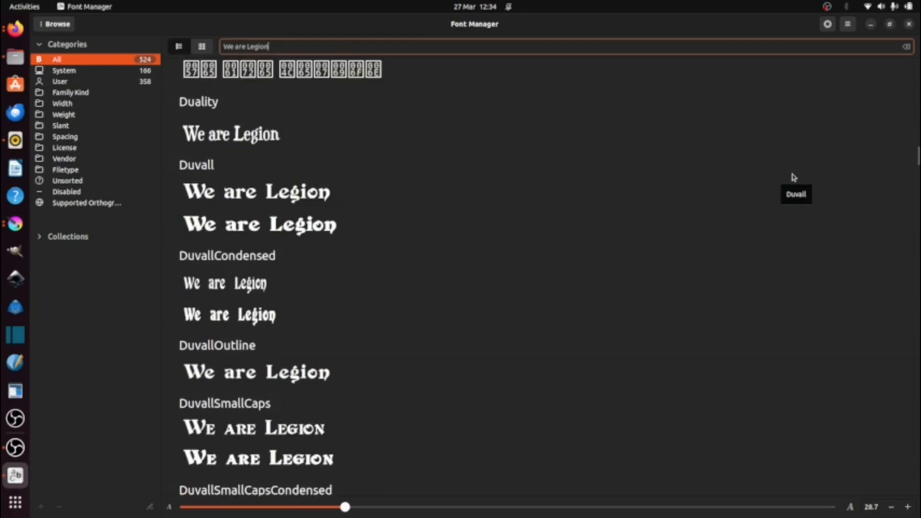
pyautogui.click(872, 24)
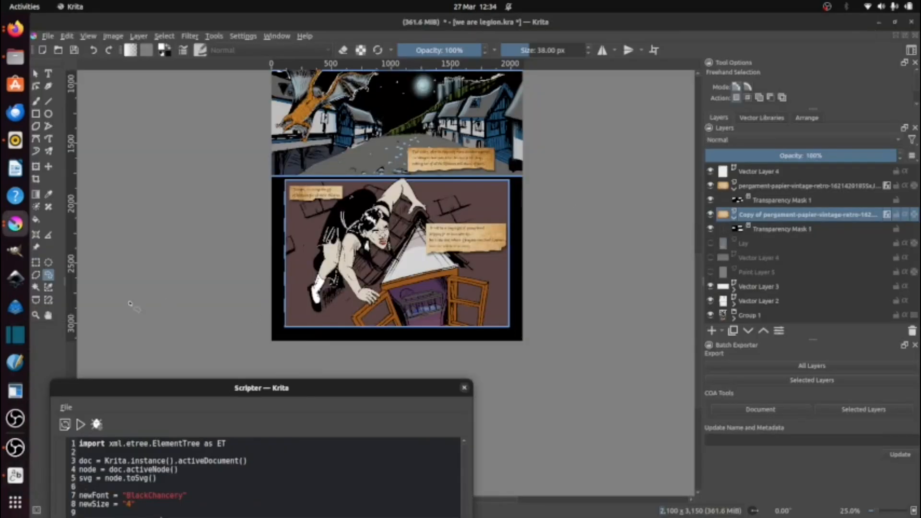
# Step: Add the title text "We are Legion" in Duvall Bold, size 18, over the upper part of the bottom panel on Vector Layer 6
pyautogui.press('t')
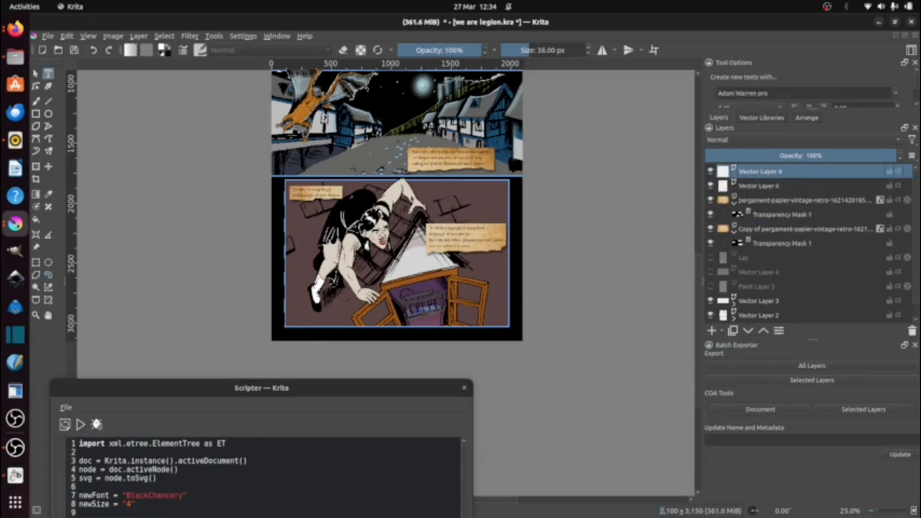
pyautogui.doubleClick(418, 186)
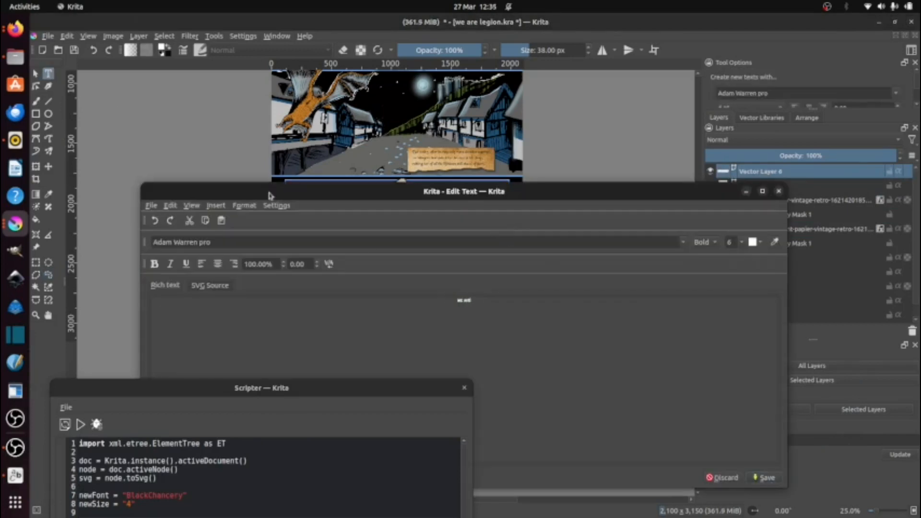
pyautogui.click(736, 326)
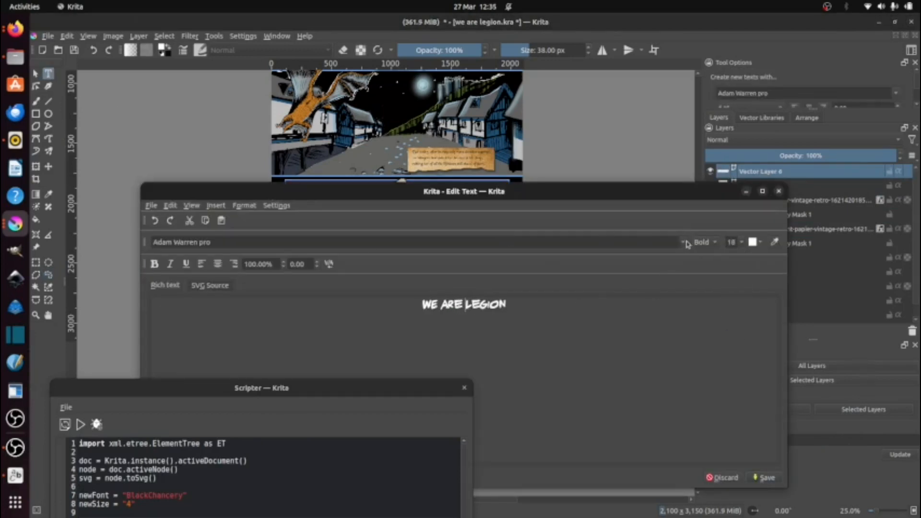
pyautogui.click(686, 242)
pyautogui.scroll(-15, 427, 278)
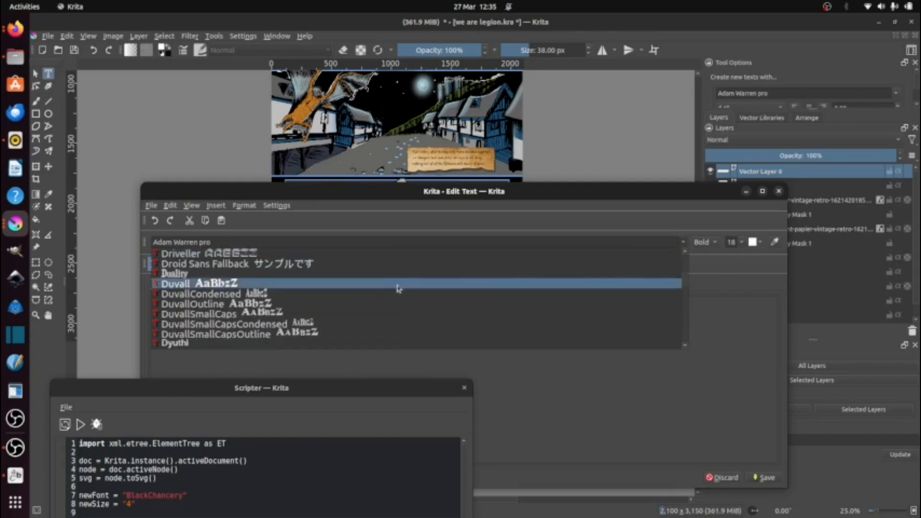
pyautogui.click(234, 287)
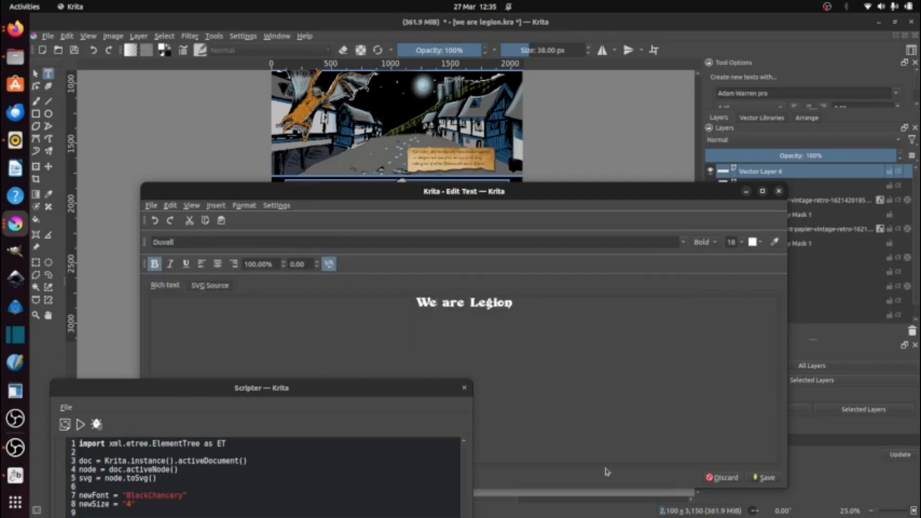
pyautogui.click(767, 478)
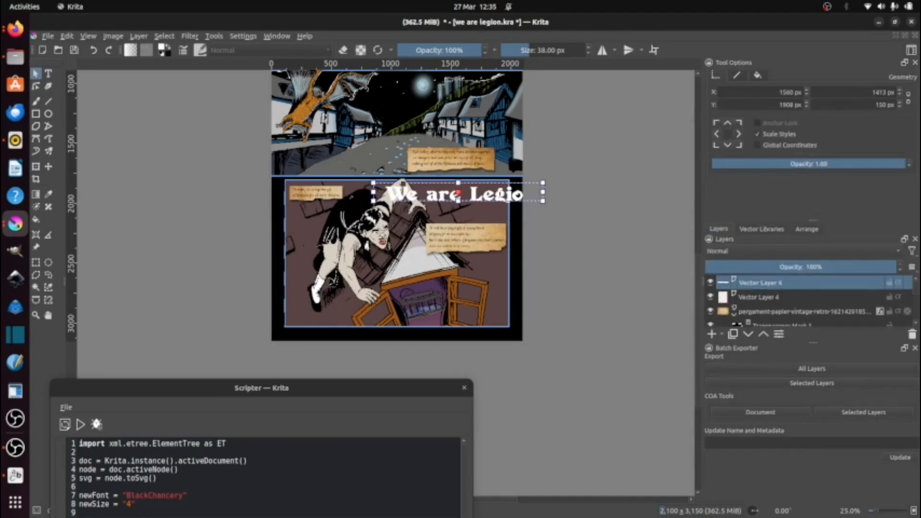
# Step: Scale the title to about 532 by 57 px, place it near the bottom panel's upper right corner, and save the file
pyautogui.scroll(3, 478, 193)
pyautogui.moveTo(374, 184); pyautogui.dragTo(410, 174)
pyautogui.moveTo(309, 163); pyautogui.dragTo(412, 174)
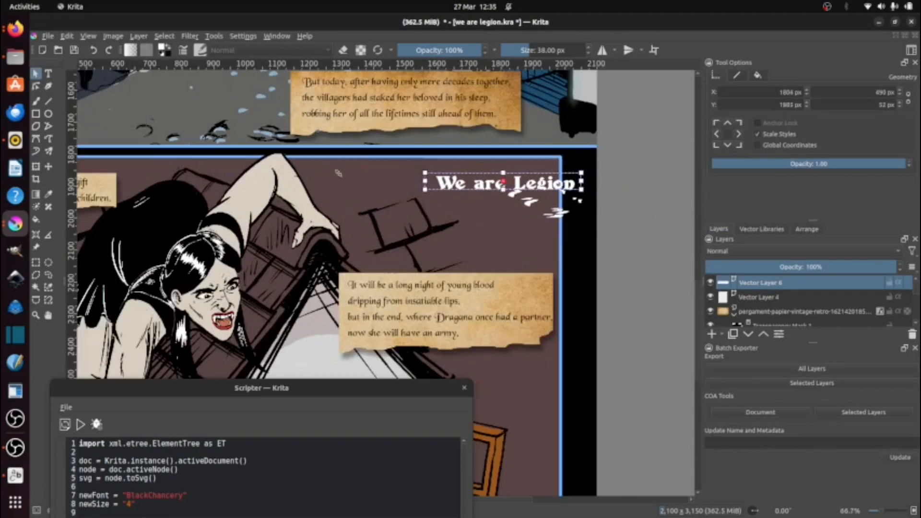
pyautogui.moveTo(526, 189); pyautogui.dragTo(476, 177)
pyautogui.click(500, 209)
pyautogui.click(711, 283)
pyautogui.click(711, 283)
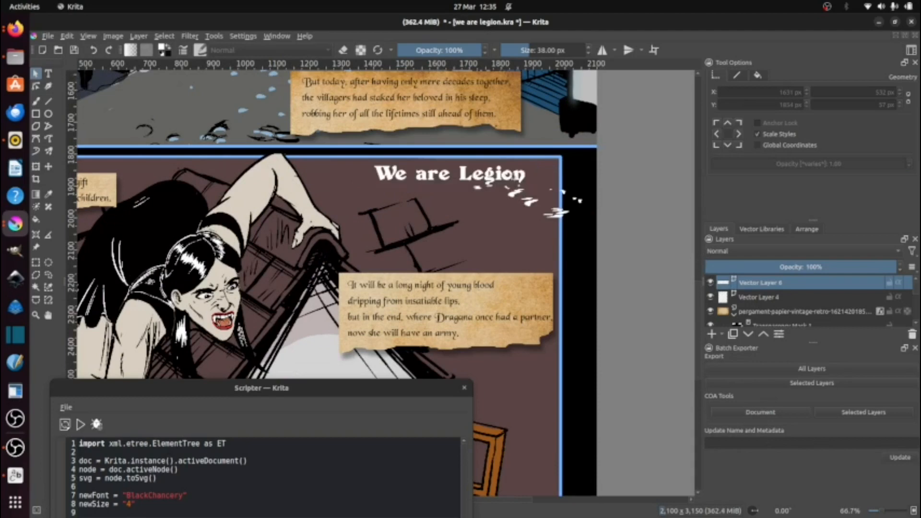
pyautogui.hotkey('ctrl', 's')
# Step: Try to clear the stray white marks below the title by reopening its text without changes and nudging the title slightly
pyautogui.scroll(4, 520, 199)
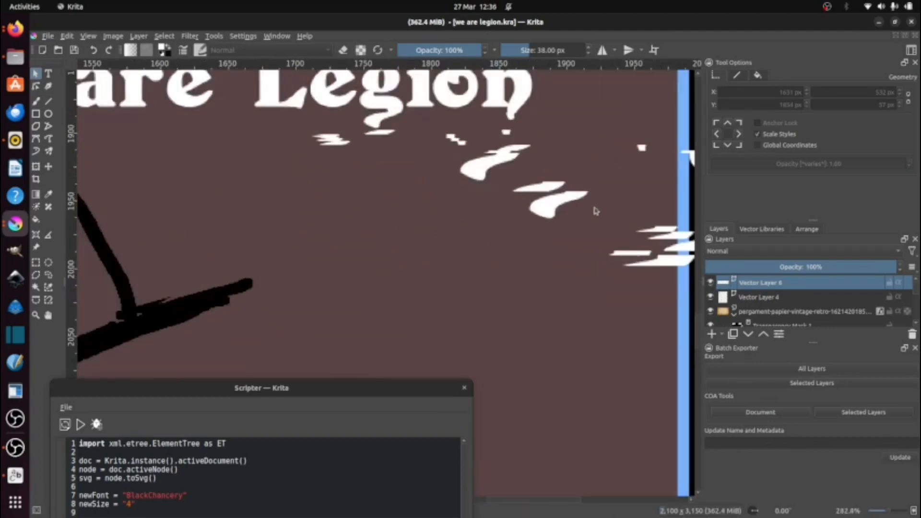
pyautogui.press('t')
pyautogui.doubleClick(481, 104)
pyautogui.click(762, 477)
pyautogui.click(723, 477)
pyautogui.click(36, 74)
pyautogui.moveTo(501, 79); pyautogui.dragTo(519, 165)
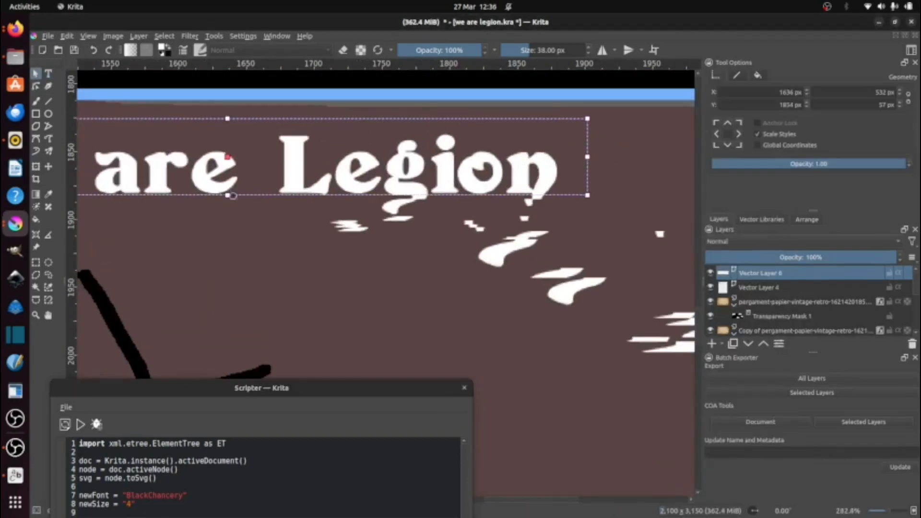
pyautogui.moveTo(232, 195)
pyautogui.mouseDown()
pyautogui.moveTo(243, 260)
pyautogui.moveTo(243, 194)
pyautogui.mouseUp()
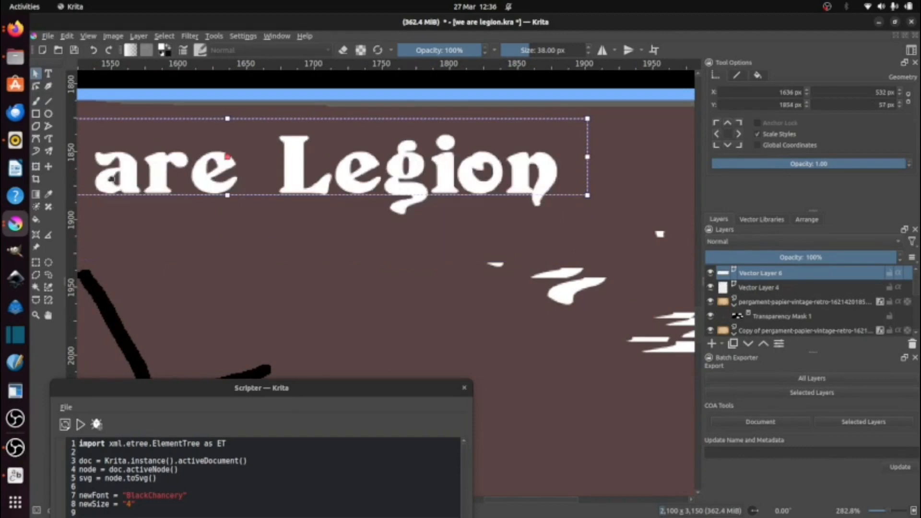
pyautogui.click(50, 102)
pyautogui.scroll(2, 524, 212)
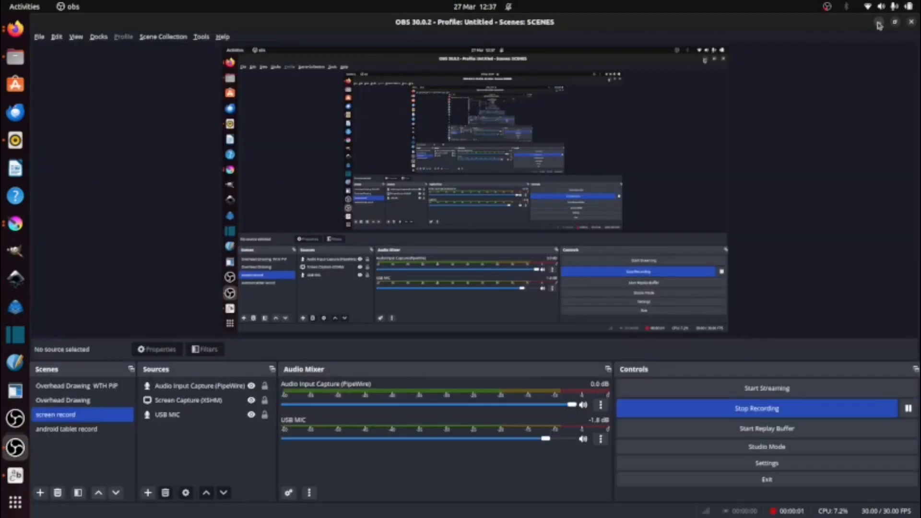
# Step: Enlarge the title to about 796 by 84 px and position it against the upper right corner of the bottom panel
pyautogui.click(879, 23)
pyautogui.moveTo(384, 204); pyautogui.dragTo(286, 204)
pyautogui.hotkey('ctrl', 'y')
pyautogui.moveTo(557, 216); pyautogui.dragTo(370, 201)
pyautogui.moveTo(285, 188); pyautogui.dragTo(346, 188)
pyautogui.scroll(6, 399, 192)
pyautogui.click(400, 297)
pyautogui.click(343, 227)
pyautogui.scroll(-3, 341, 225)
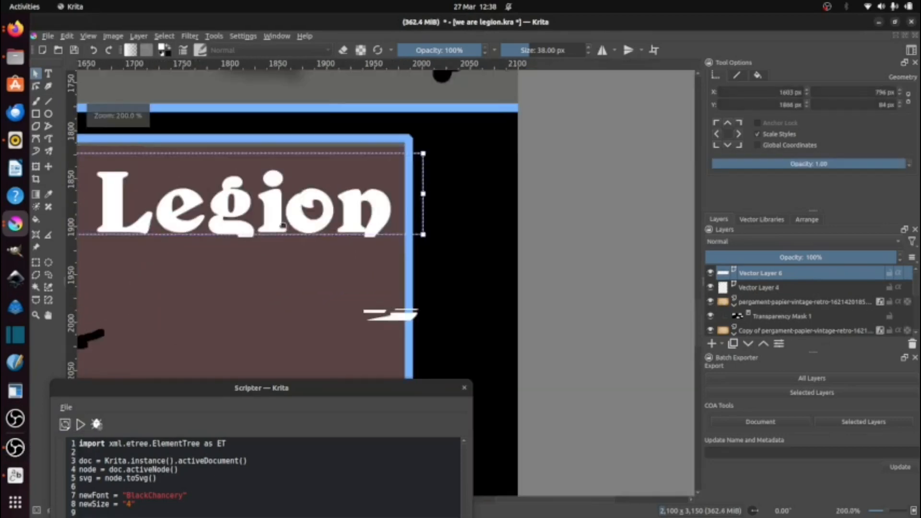
# Step: Nudge the title slightly up and to the right in the bottom panel's corner, opening and closing its text without changes
pyautogui.moveTo(341, 226); pyautogui.dragTo(348, 226)
pyautogui.doubleClick(348, 225)
pyautogui.click(724, 478)
pyautogui.click(36, 74)
pyautogui.scroll(3, 378, 233)
pyautogui.scroll(-3, 315, 240)
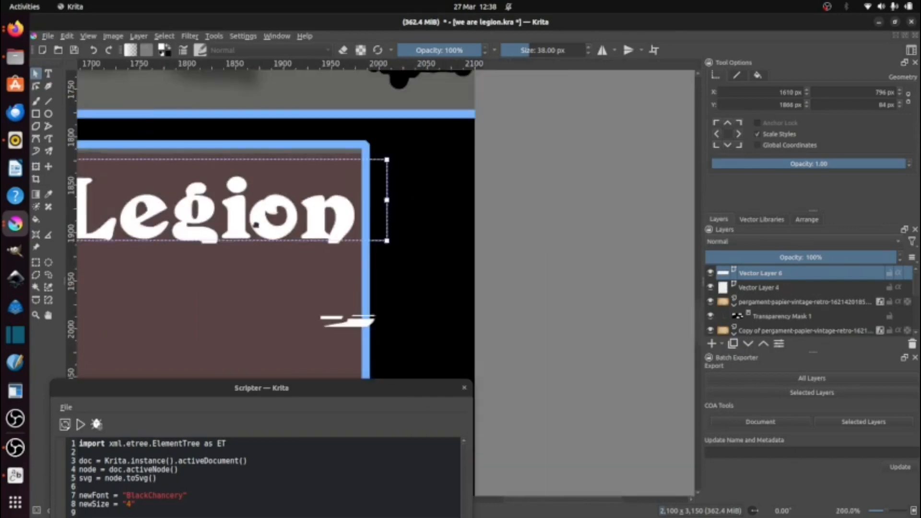
pyautogui.moveTo(283, 226); pyautogui.dragTo(295, 215)
pyautogui.scroll(-3, 262, 216)
pyautogui.moveTo(245, 261); pyautogui.dragTo(331, 274)
pyautogui.doubleClick(261, 230)
pyautogui.click(778, 191)
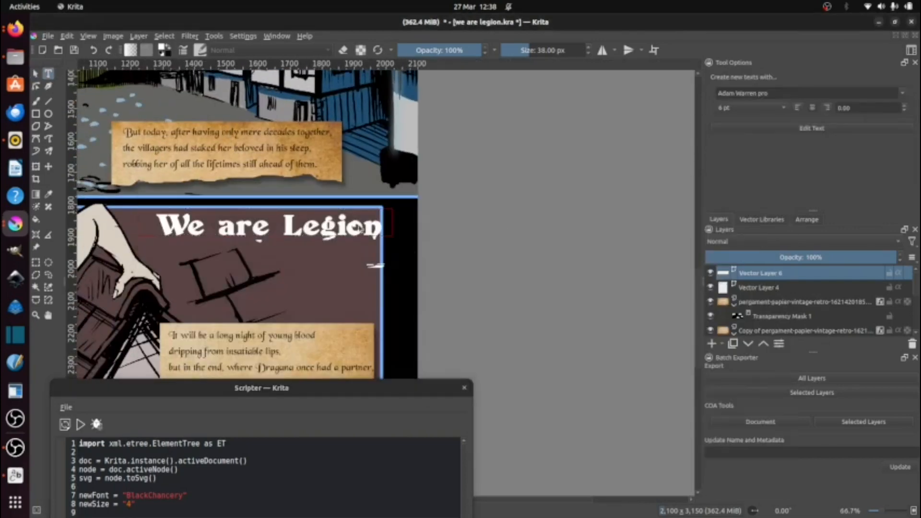
# Step: Re-create the "We are Legion" title as text in bold white Duvall at size 10 in the bottom panel's upper right corner
pyautogui.click(48, 73)
pyautogui.doubleClick(375, 265)
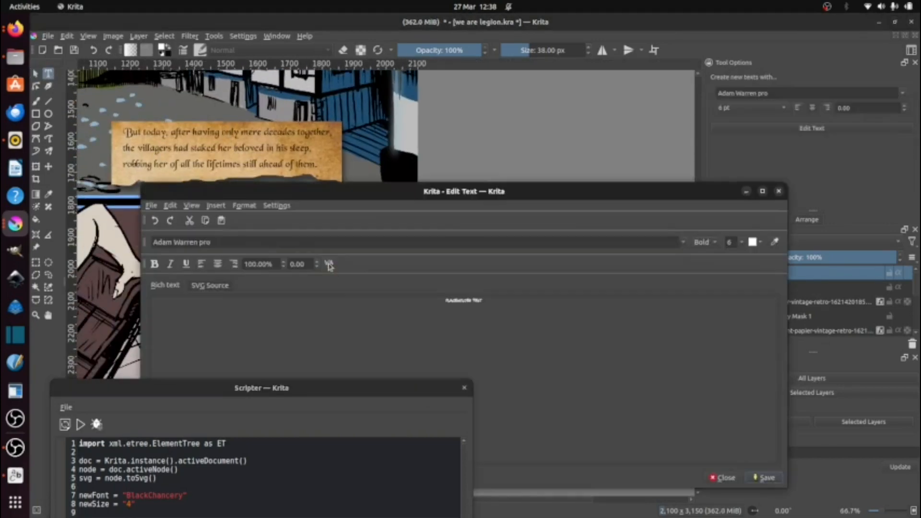
pyautogui.click(683, 242)
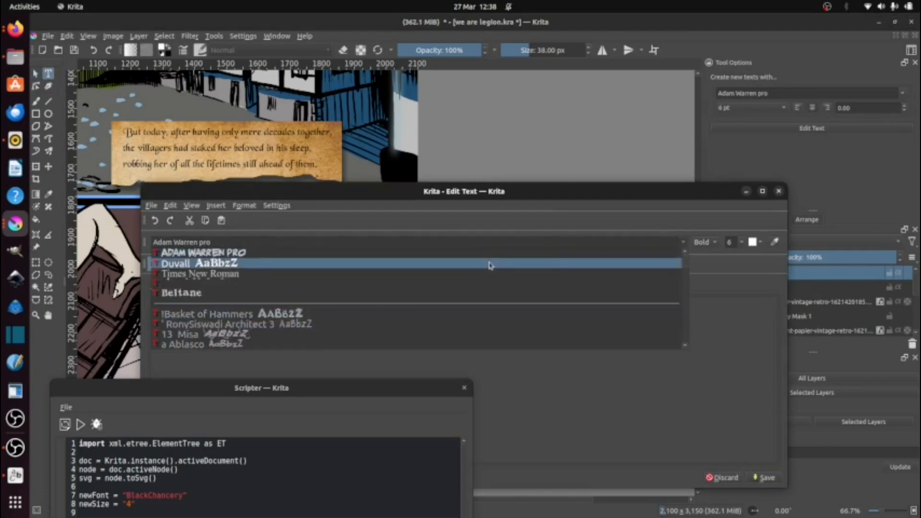
pyautogui.click(211, 263)
pyautogui.click(742, 242)
pyautogui.click(734, 314)
pyautogui.moveTo(441, 192); pyautogui.dragTo(490, 126)
pyautogui.click(813, 174)
pyautogui.click(808, 220)
pyautogui.click(848, 409)
pyautogui.moveTo(564, 121); pyautogui.dragTo(573, 100)
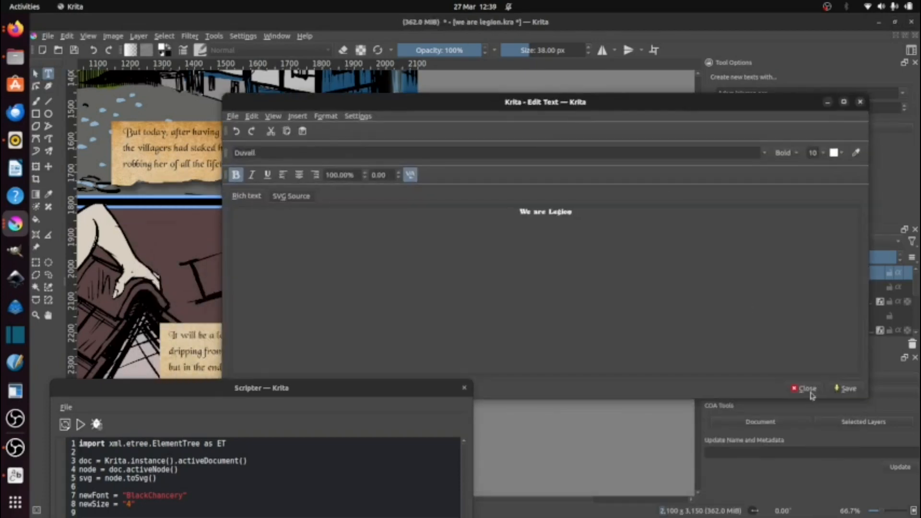
pyautogui.click(808, 388)
# Step: Draw a pointed polygon drip hanging from the tail of the title's final "n" and curve its edges
pyautogui.scroll(5, 358, 273)
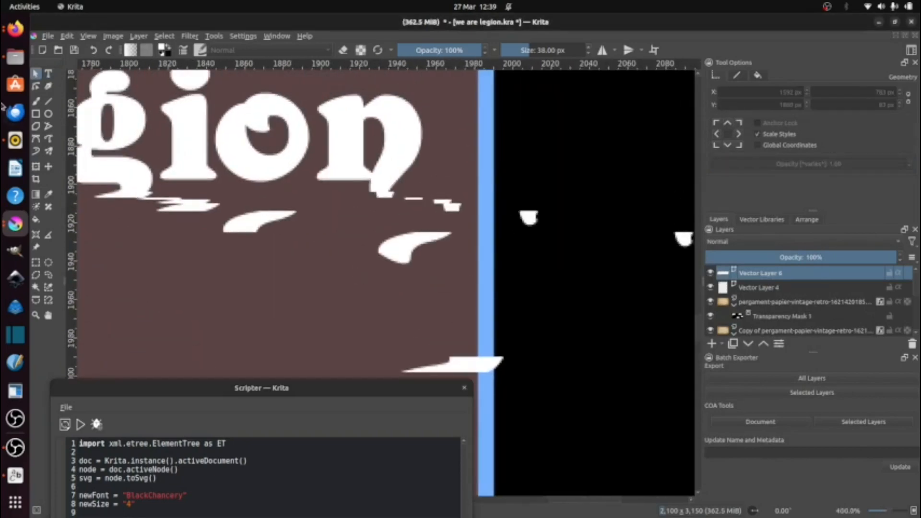
pyautogui.click(36, 126)
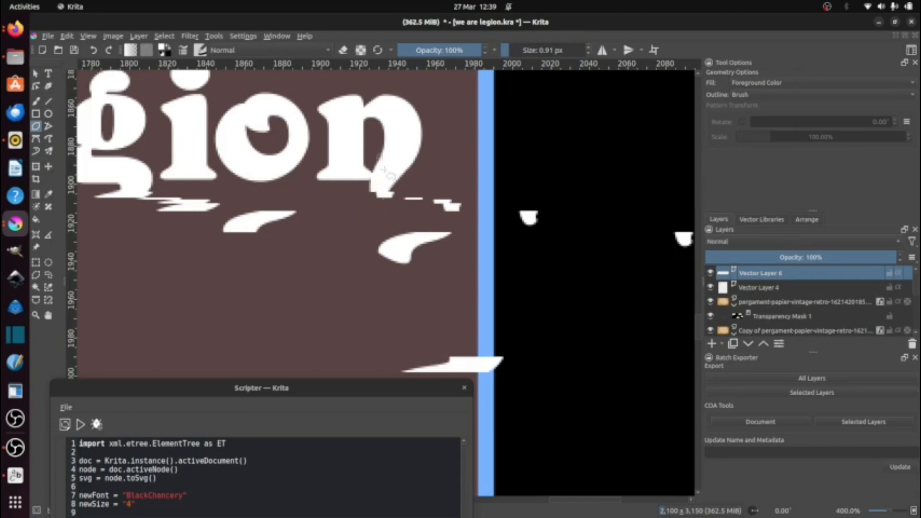
pyautogui.doubleClick(379, 261)
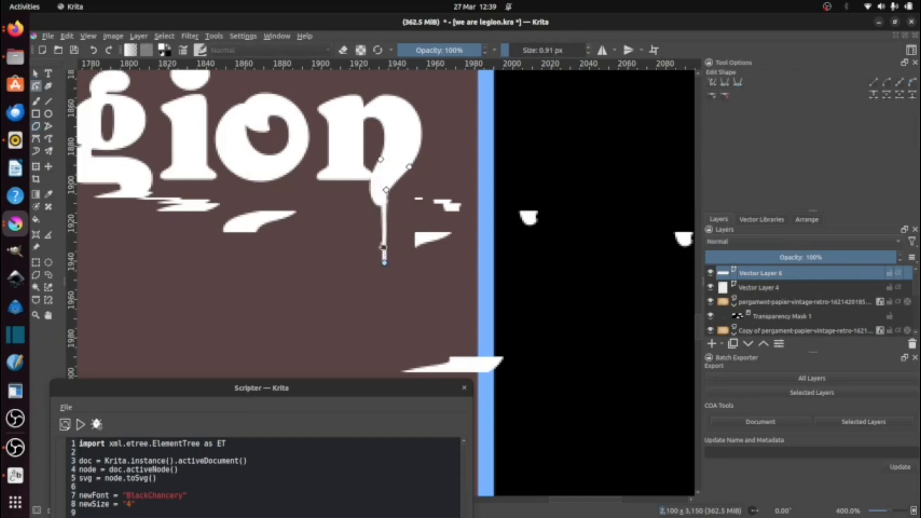
pyautogui.moveTo(383, 247)
pyautogui.mouseDown()
pyautogui.moveTo(380, 197)
pyautogui.moveTo(387, 238)
pyautogui.mouseUp()
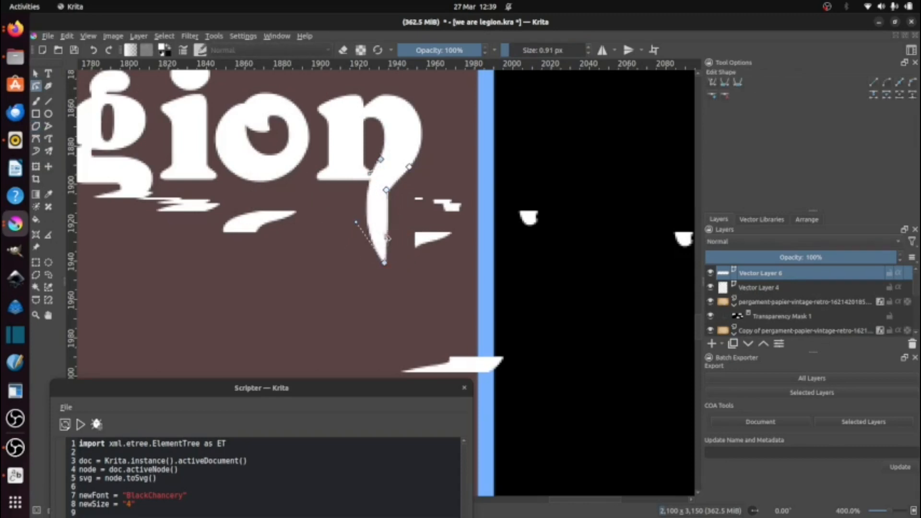
pyautogui.moveTo(380, 193); pyautogui.dragTo(390, 205)
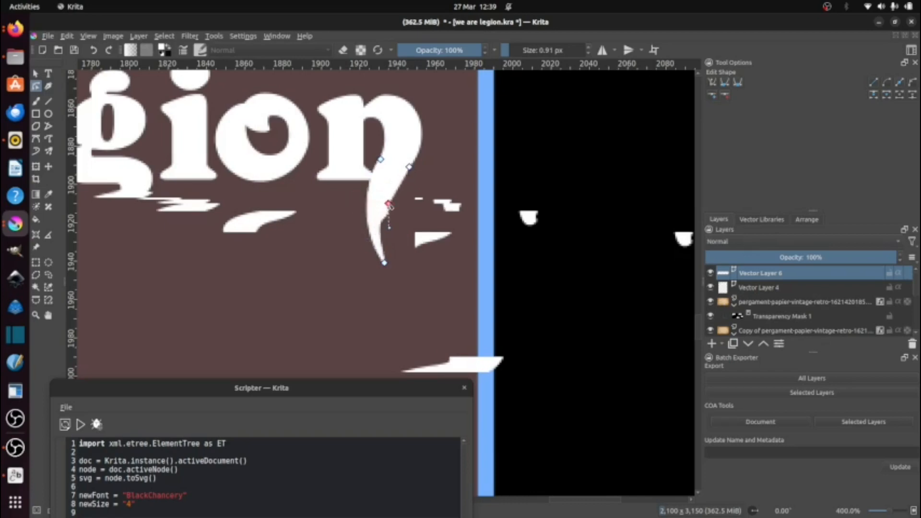
# Step: Fill the drip shape with solid red and remove its stroke
pyautogui.click(35, 73)
pyautogui.click(758, 75)
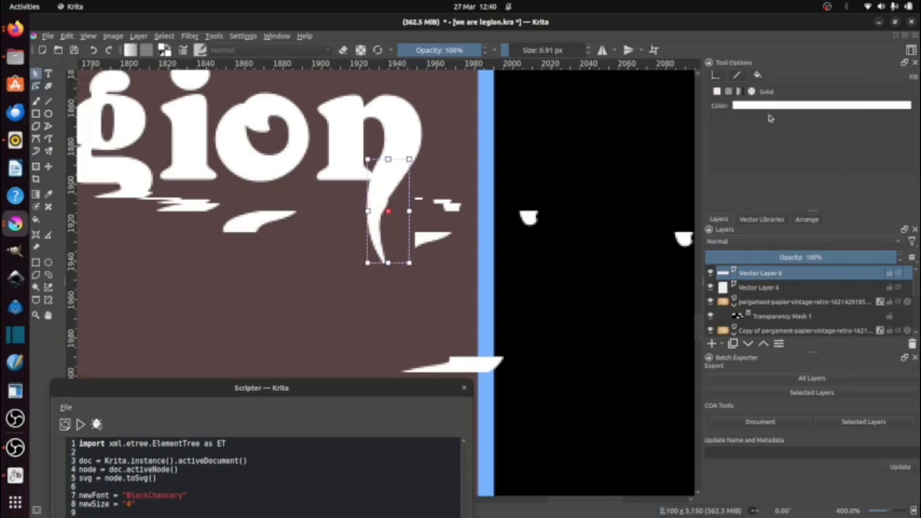
pyautogui.click(769, 106)
pyautogui.click(800, 146)
pyautogui.click(736, 75)
pyautogui.click(717, 91)
# Step: Curve the red drip's upper edge so that it blends into the tail of the "n"
pyautogui.scroll(3, 446, 176)
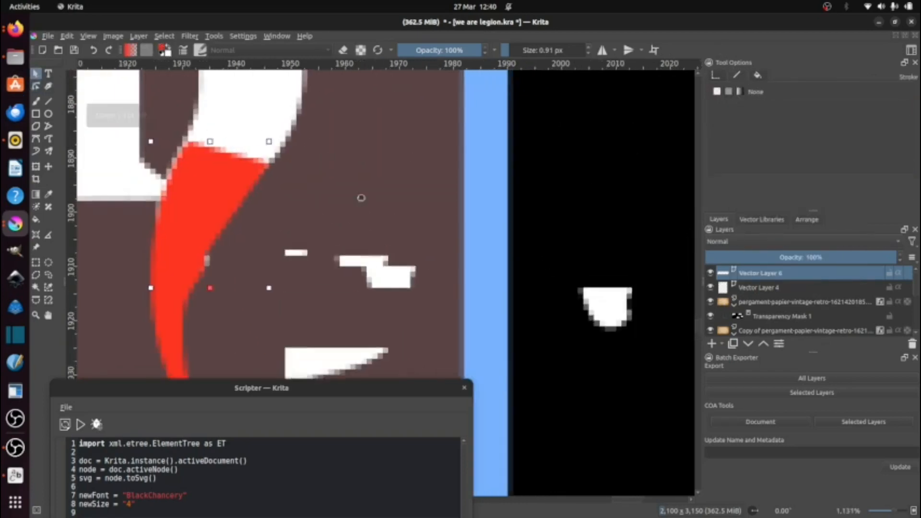
pyautogui.moveTo(361, 200); pyautogui.dragTo(408, 232)
pyautogui.doubleClick(235, 235)
pyautogui.moveTo(234, 177); pyautogui.dragTo(290, 191)
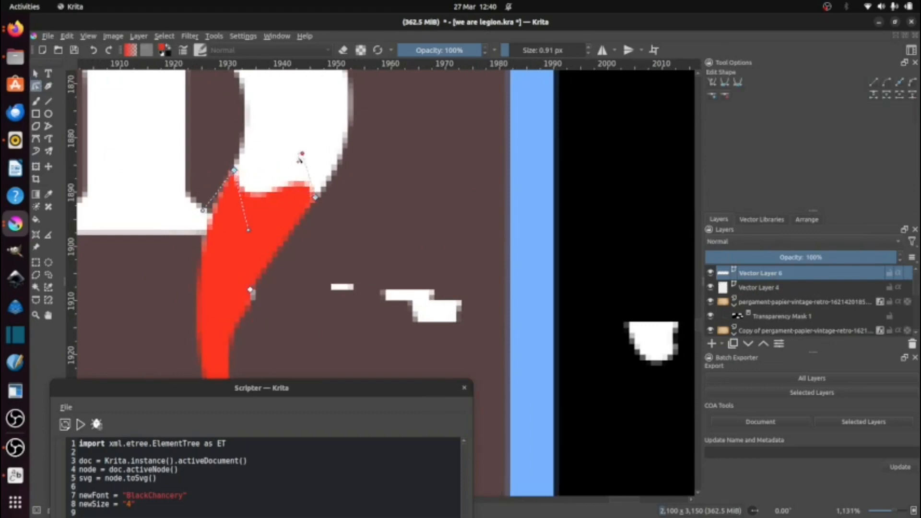
# Step: Create a text box for the credits below the title and begin it with "Story:"
pyautogui.scroll(-5, 265, 231)
pyautogui.moveTo(214, 310); pyautogui.dragTo(546, 291)
pyautogui.scroll(-2, 479, 269)
pyautogui.click(48, 74)
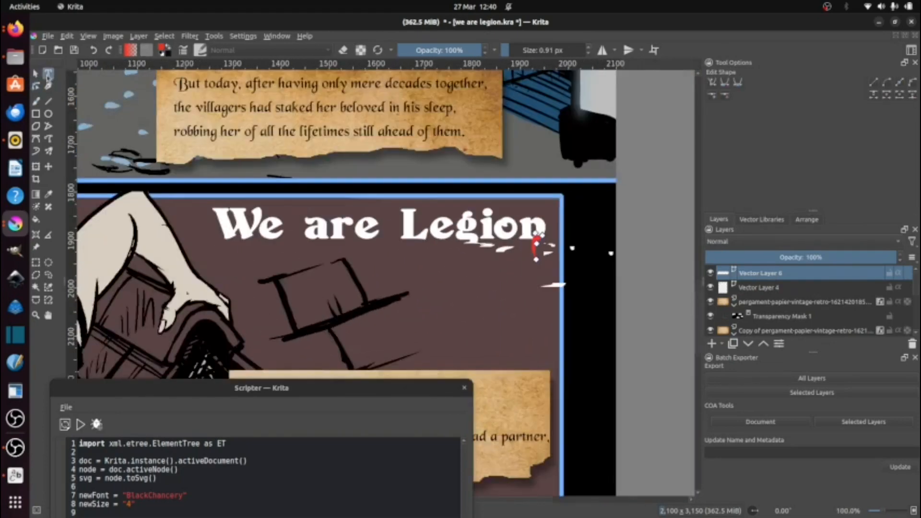
pyautogui.moveTo(301, 267); pyautogui.dragTo(497, 291)
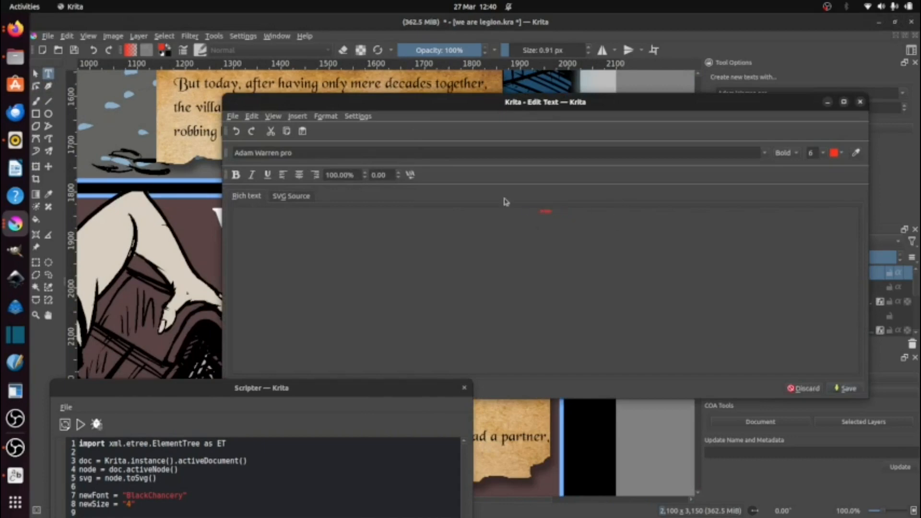
# Step: Copy the writer's name from the script document in Firefox and paste it after "Story:" in Krita's text editor
pyautogui.click(20, 38)
pyautogui.click(366, 33)
pyautogui.moveTo(480, 149); pyautogui.dragTo(408, 150)
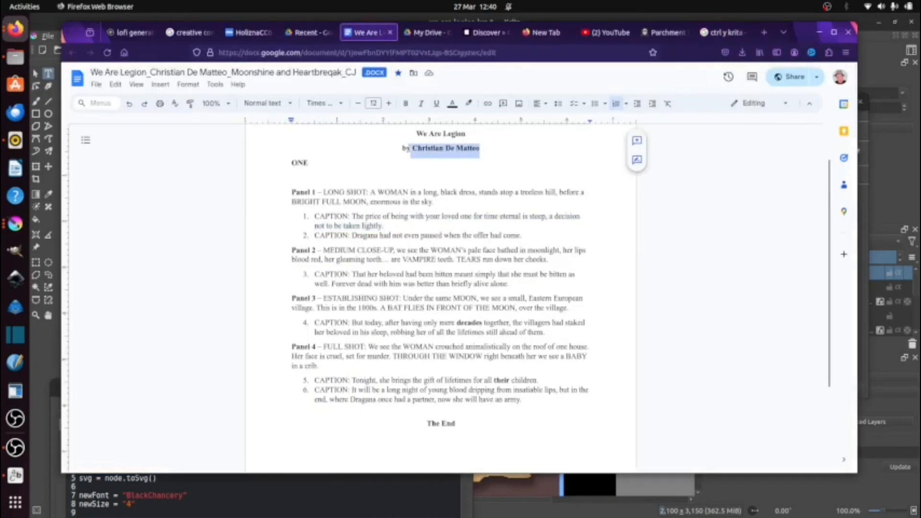
pyautogui.hotkey('ctrl', 'c')
pyautogui.hotkey('alt', 'Tab')
pyautogui.hotkey('ctrl', 'v')
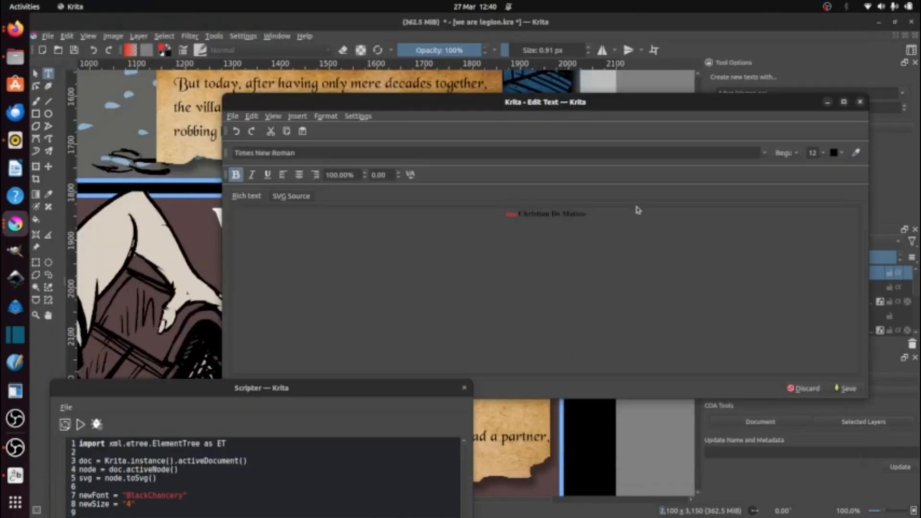
# Step: Format all the credits text as Times New Roman at size 6, apply it, and position the block under the title
pyautogui.hotkey('ctrl', 'a')
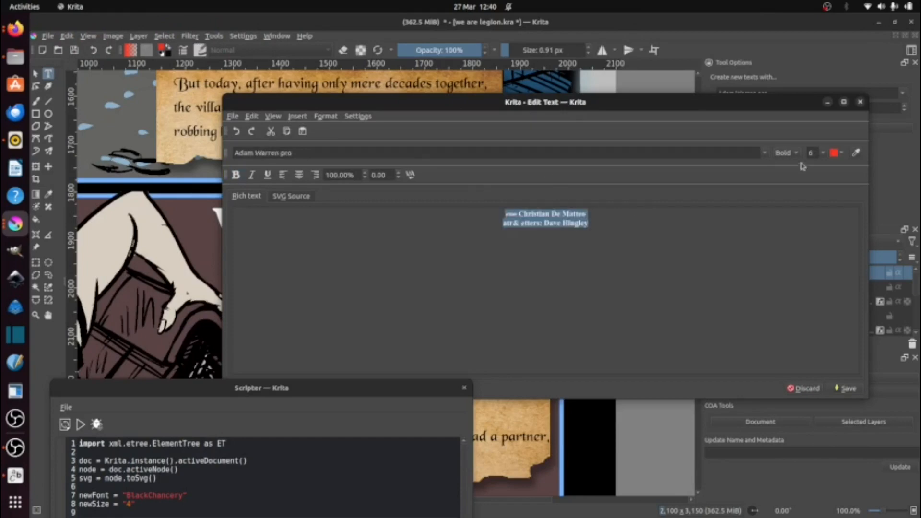
pyautogui.click(837, 153)
pyautogui.click(902, 192)
pyautogui.click(764, 153)
pyautogui.click(687, 173)
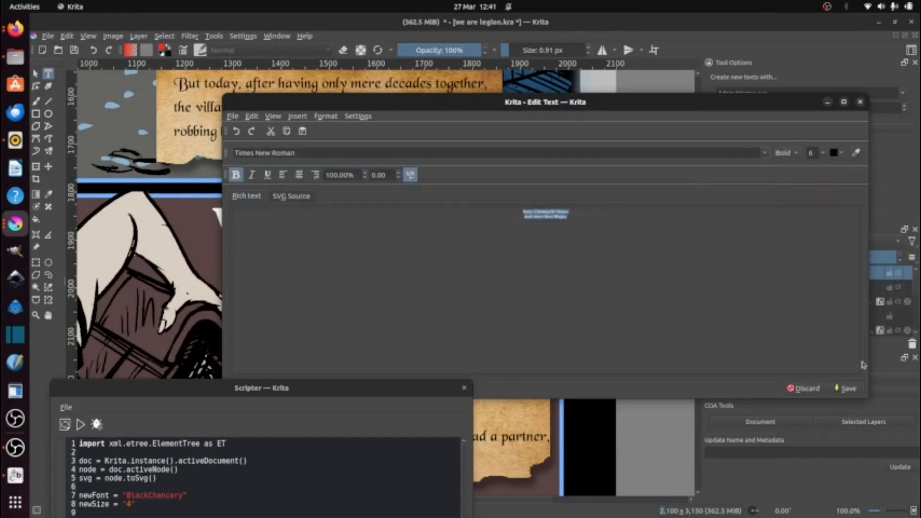
pyautogui.click(847, 388)
pyautogui.moveTo(378, 286); pyautogui.dragTo(384, 292)
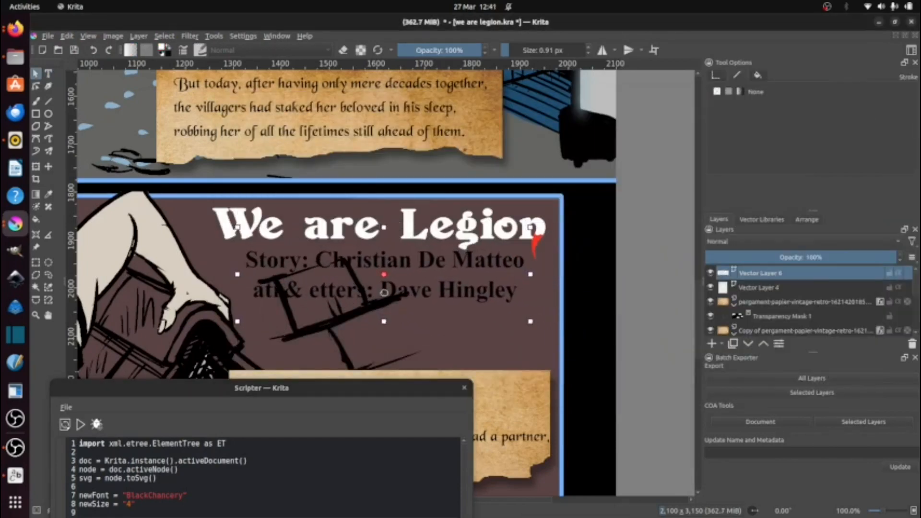
# Step: Switch to Font Manager and compare typefaces using the preview text "Art & Letters:" followed by the artist's name
pyautogui.doubleClick(342, 302)
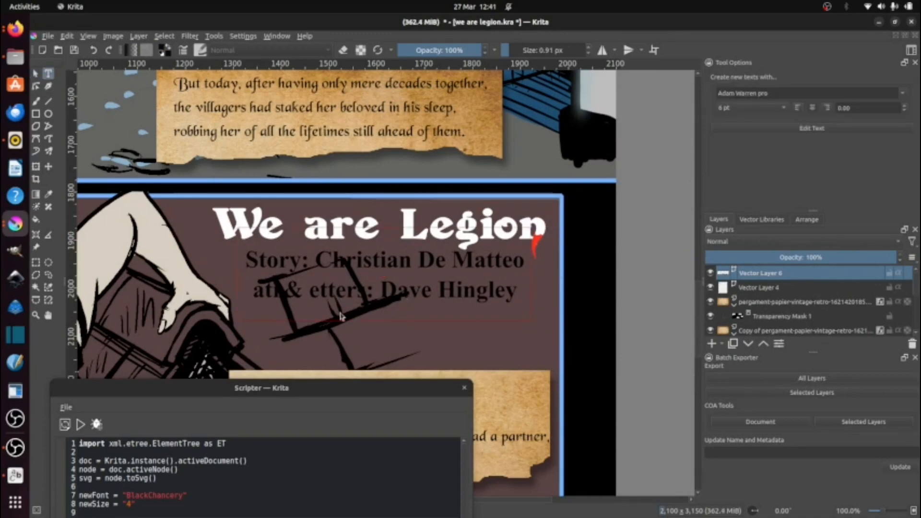
pyautogui.hotkey('alt', 'Tab')
pyautogui.write('Art')
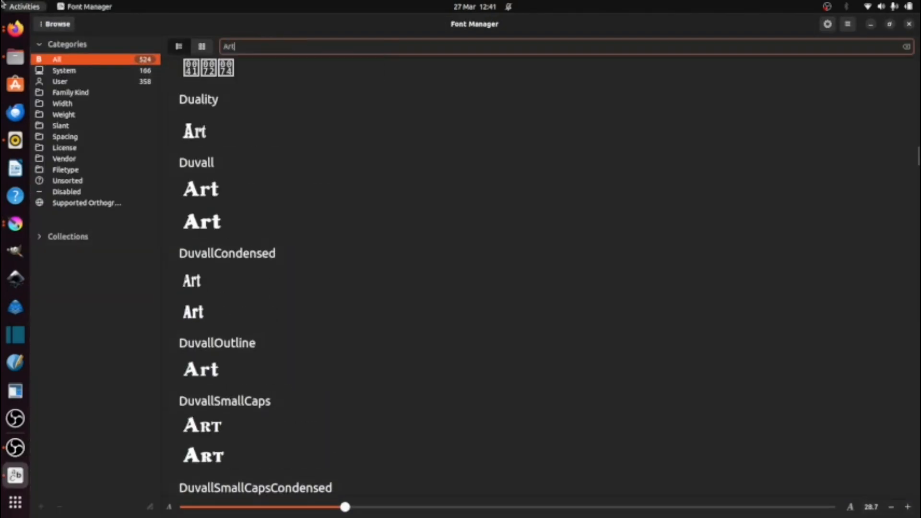
pyautogui.write(' & Letters:')
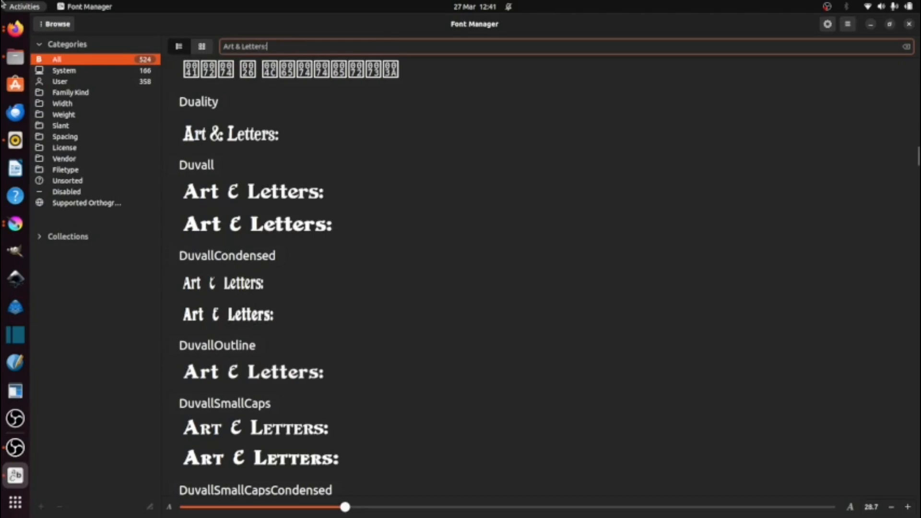
pyautogui.write(' Dave Hingle')
pyautogui.press('BackSpace')
pyautogui.press('BackSpace')
pyautogui.write('ley')
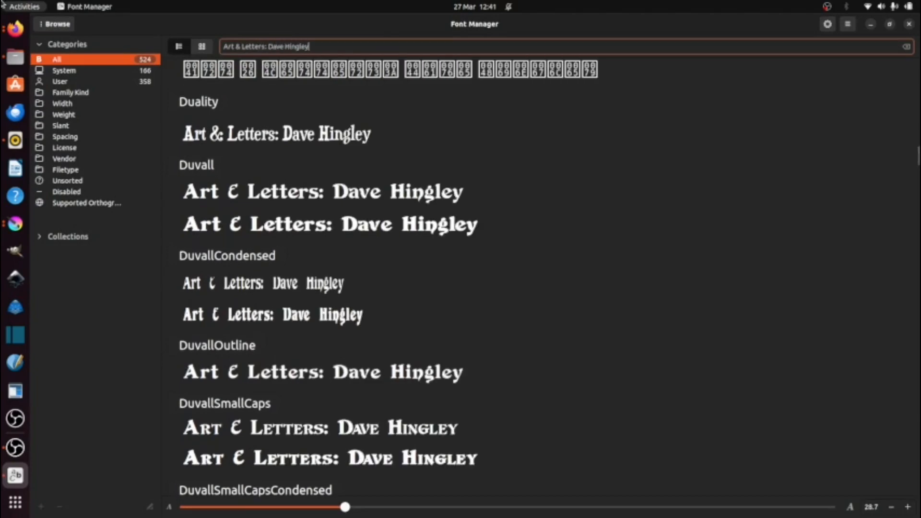
pyautogui.scroll(-4, 226, 145)
pyautogui.scroll(-15, 226, 145)
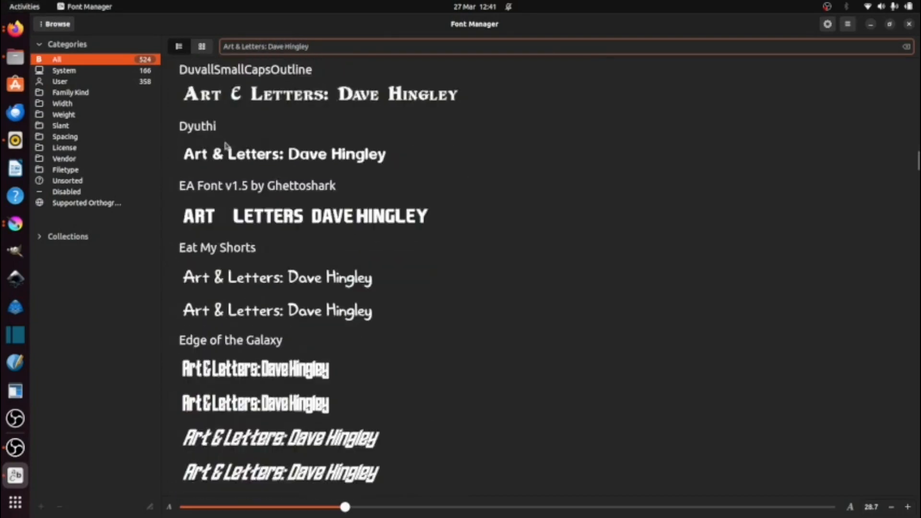
pyautogui.scroll(-7, 390, 255)
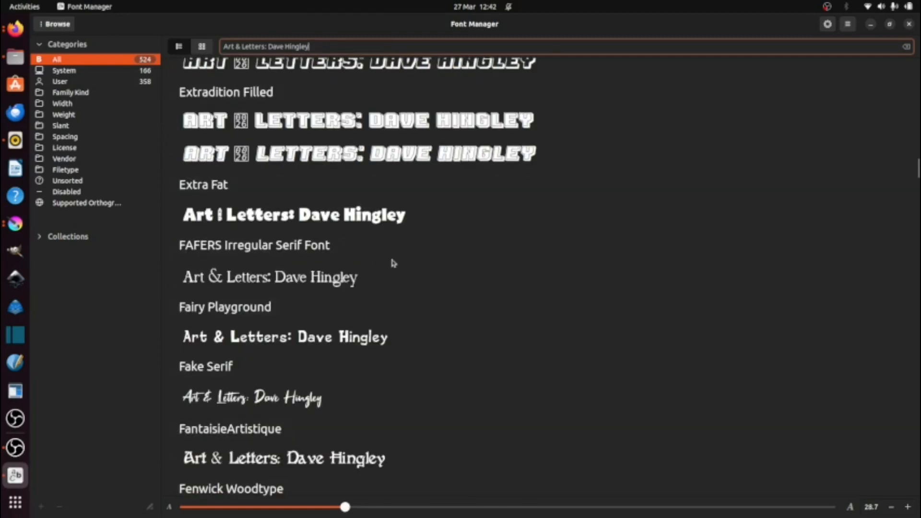
# Step: Return to Krita, set the credits text to white Fake Serif, and tighten its line height to 80%
pyautogui.click(871, 25)
pyautogui.doubleClick(305, 300)
pyautogui.hotkey('ctrl', 'a')
pyautogui.click(747, 153)
pyautogui.moveTo(749, 172); pyautogui.dragTo(750, 202)
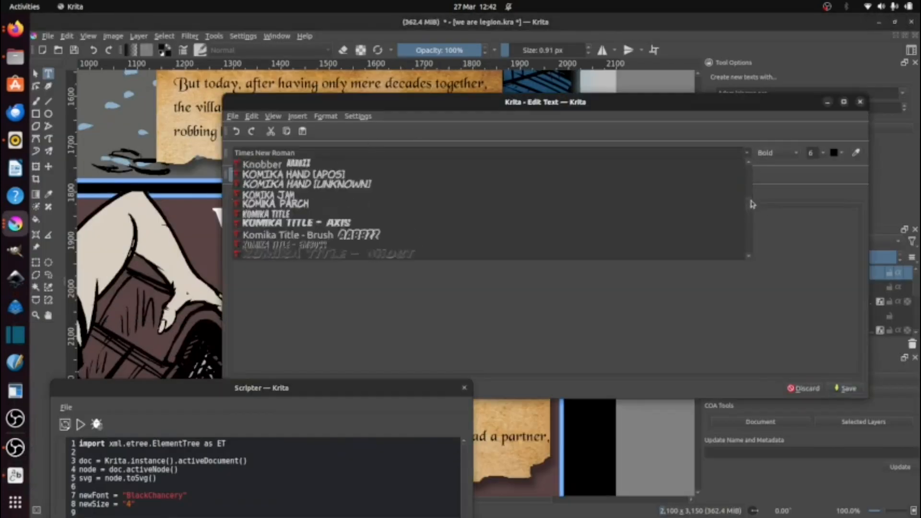
pyautogui.scroll(10, 653, 204)
pyautogui.click(379, 189)
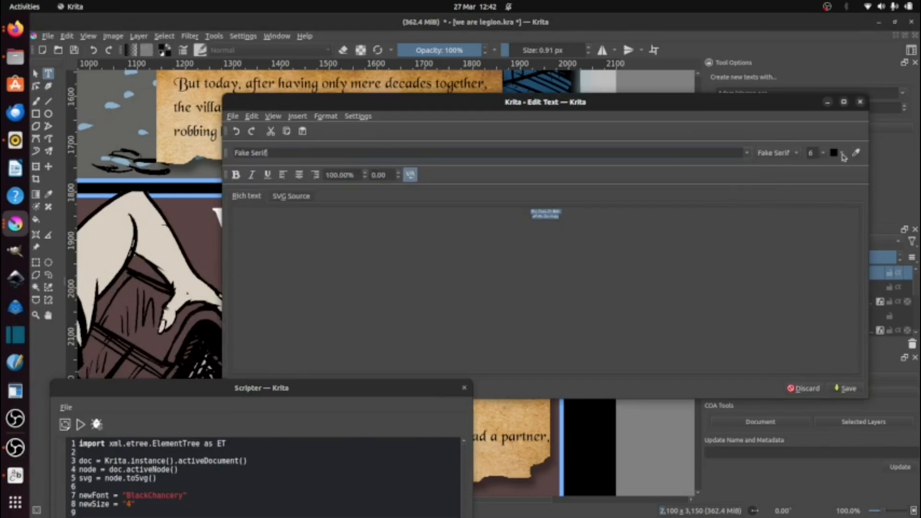
pyautogui.click(804, 388)
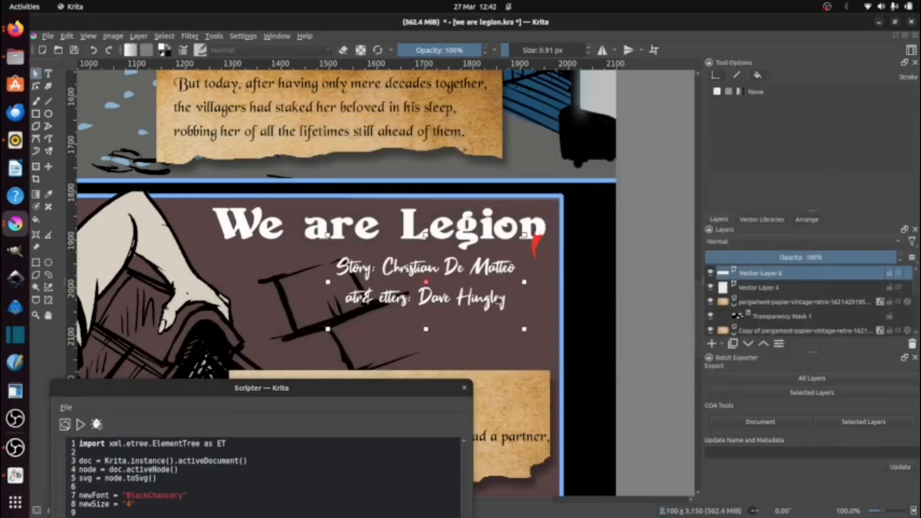
pyautogui.doubleClick(508, 295)
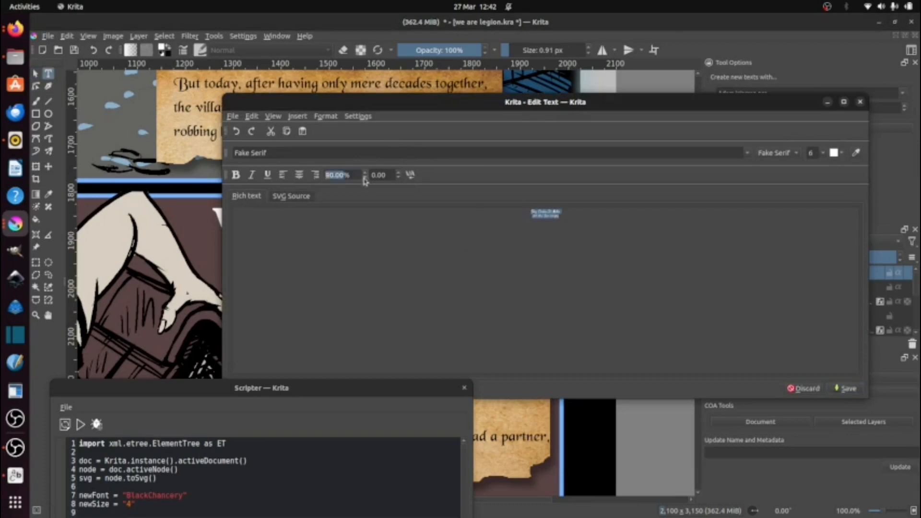
pyautogui.click(807, 389)
# Step: Enlarge the credits text to size 28 in the text editor and correct the second line's label to "Art & Letters:"
pyautogui.doubleClick(480, 291)
pyautogui.click(822, 152)
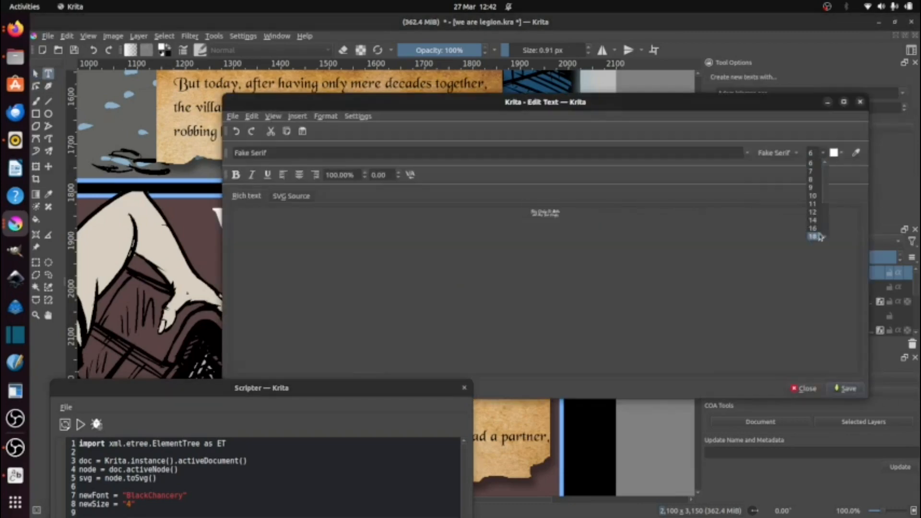
pyautogui.click(816, 237)
pyautogui.click(823, 154)
pyautogui.click(814, 208)
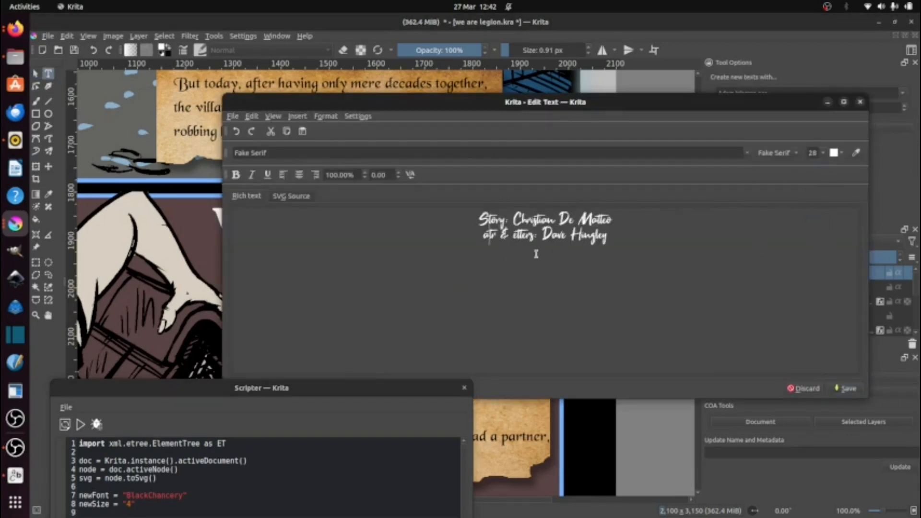
pyautogui.press('Left')
pyautogui.press('BackSpace')
pyautogui.press('BackSpace')
pyautogui.press('BackSpace')
pyautogui.write('Art & L')
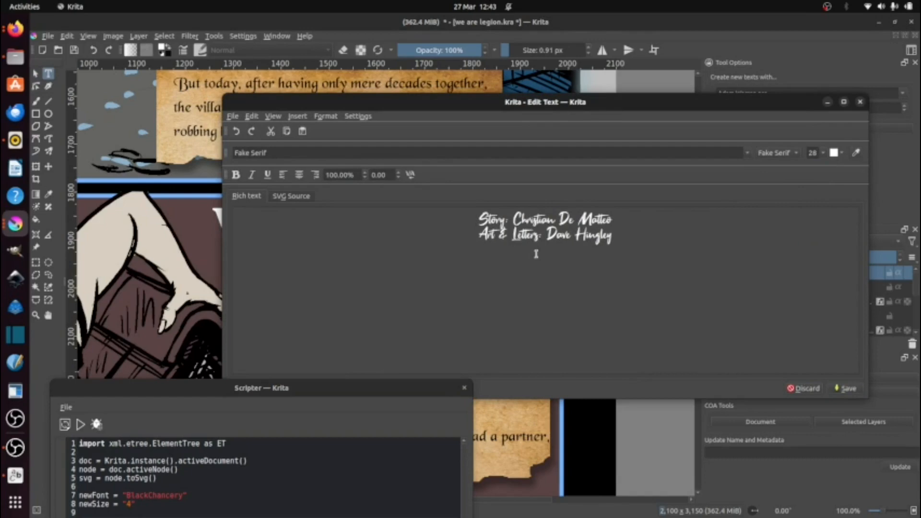
# Step: Set the credits text to size 6 and apply the edited text to the page
pyautogui.click(823, 154)
pyautogui.scroll(3, 814, 166)
pyautogui.click(814, 164)
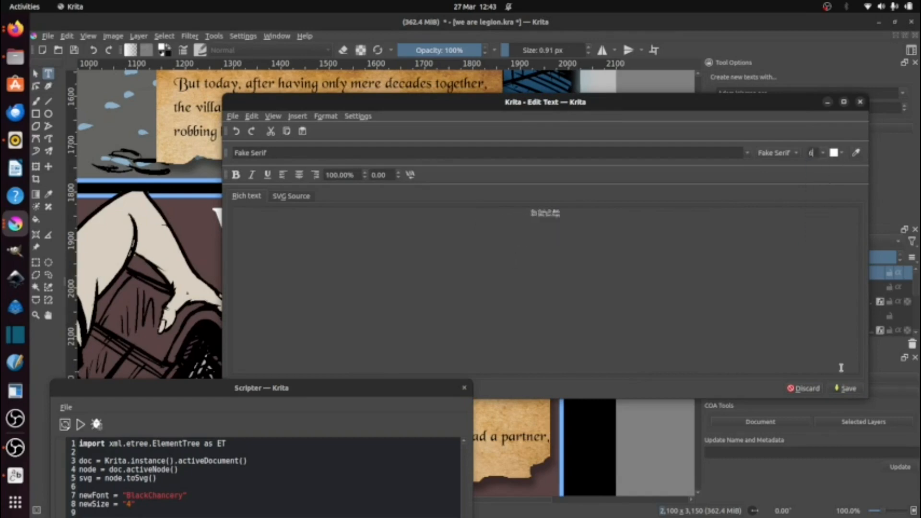
pyautogui.click(809, 391)
pyautogui.press('-')
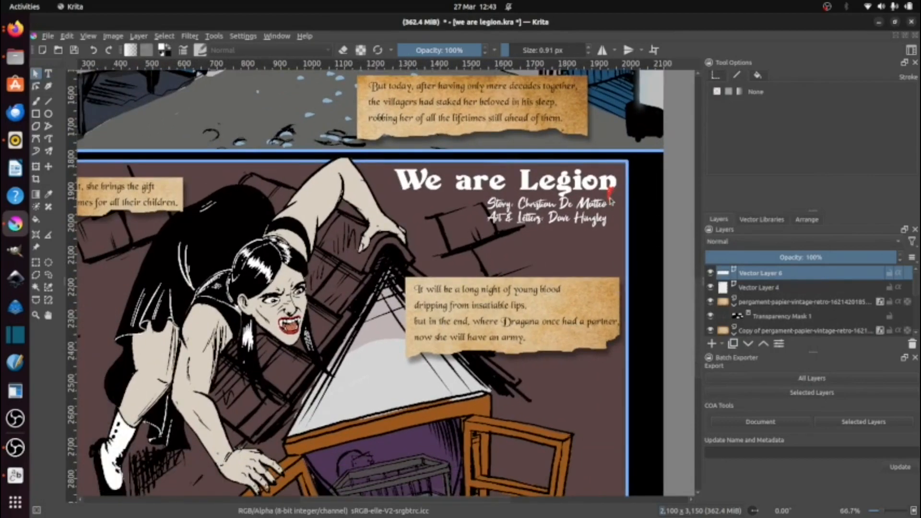
pyautogui.press('-')
pyautogui.press('-')
pyautogui.press('-')
pyautogui.press('-')
pyautogui.press('-')
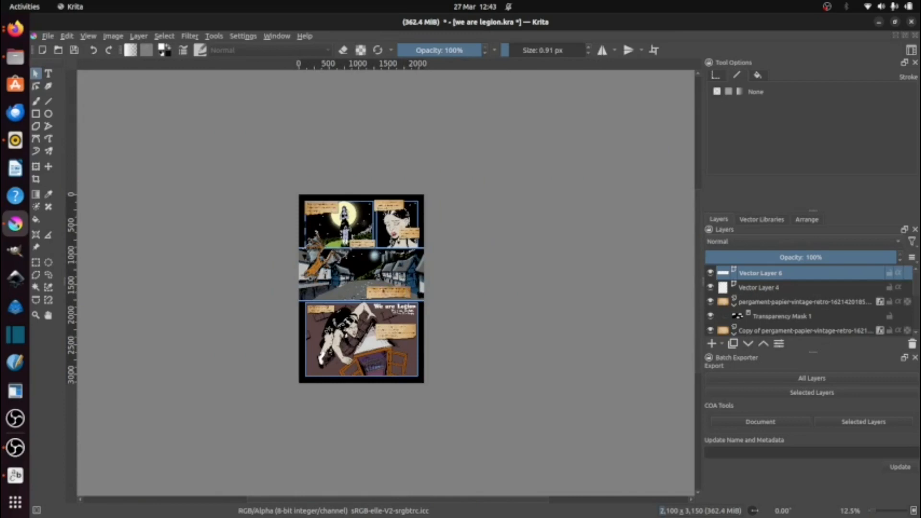
pyautogui.scroll(5, 321, 218)
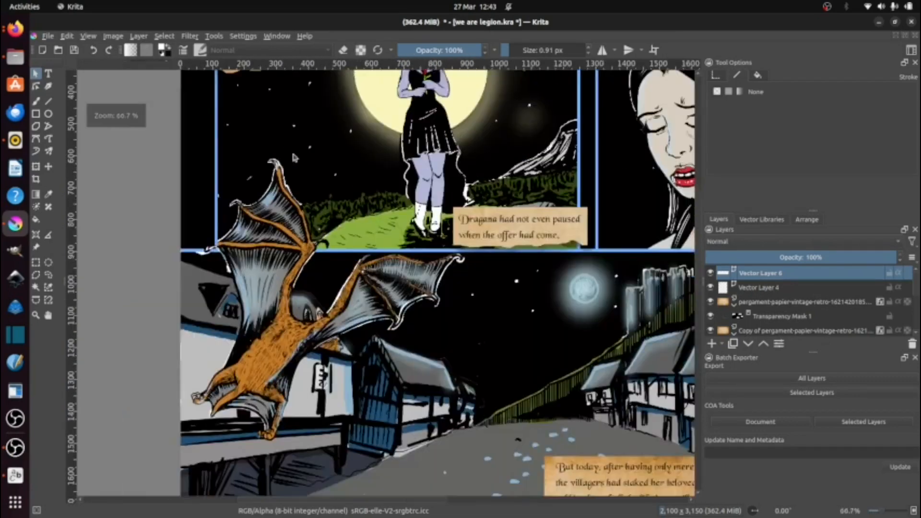
# Step: Select the upper parchment's transparency mask and try to move the area inside a freehand selection around the first caption
pyautogui.click(776, 317)
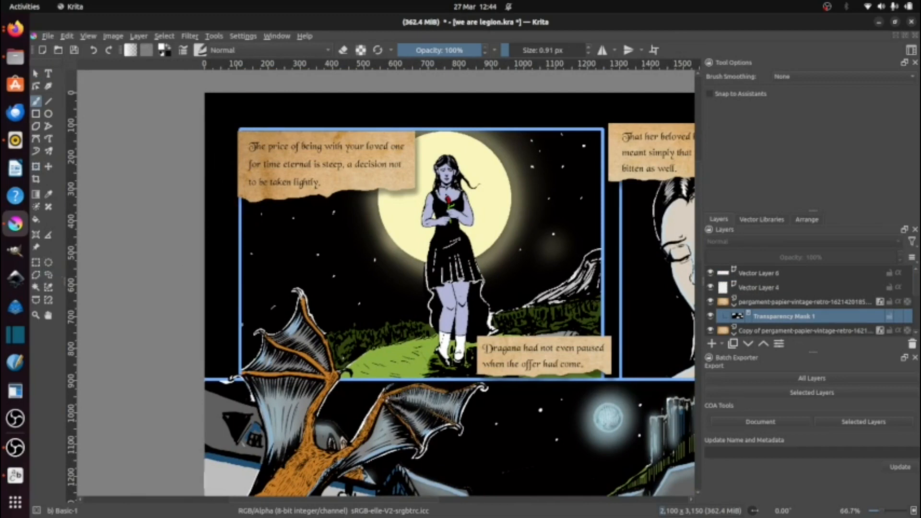
pyautogui.click(47, 277)
pyautogui.moveTo(250, 121); pyautogui.dragTo(252, 216)
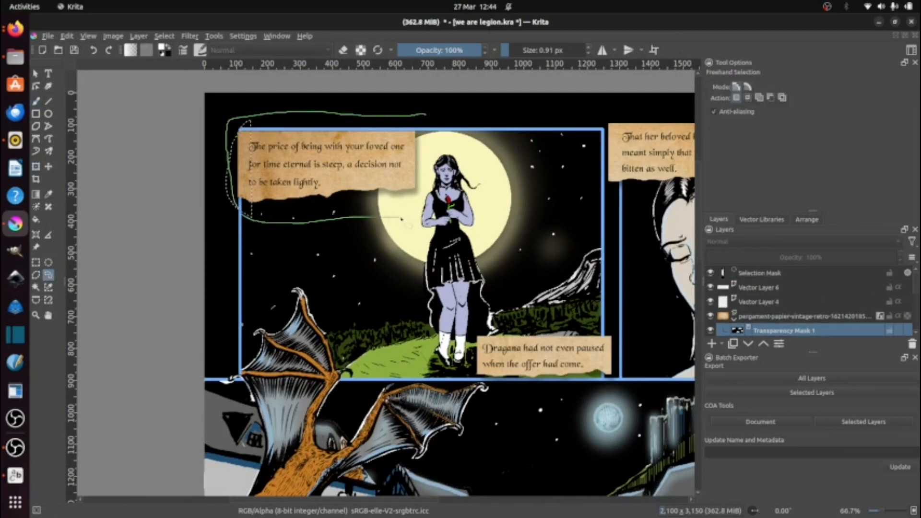
pyautogui.moveTo(426, 117); pyautogui.dragTo(425, 126)
pyautogui.click(48, 166)
pyautogui.moveTo(293, 180); pyautogui.dragTo(331, 179)
pyautogui.hotkey('ctrl', 'z')
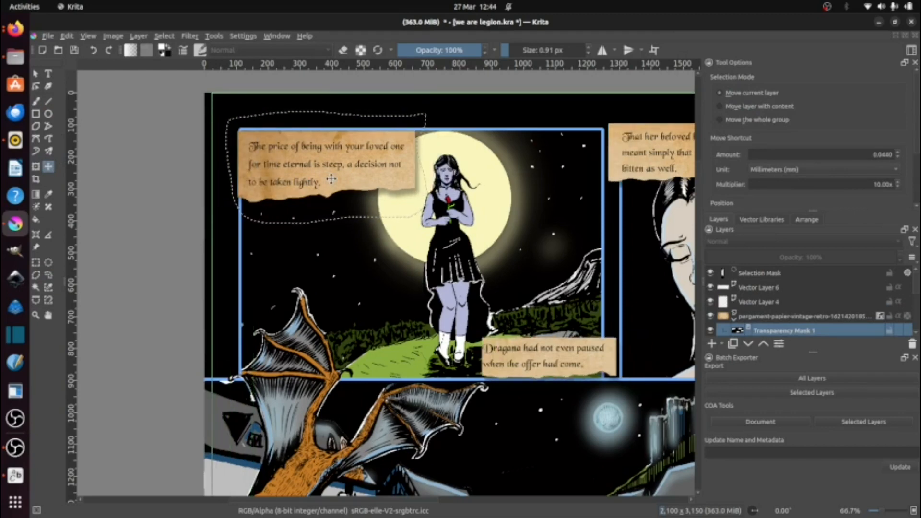
pyautogui.click(36, 73)
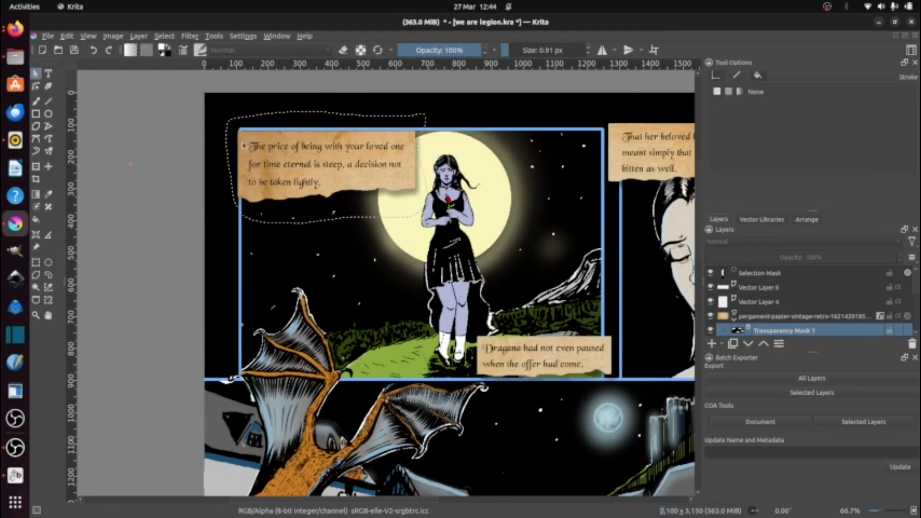
# Step: Select a 75 × 291 px rectangle along the first caption's left edge and paint its transparency mask with a 41 px brush
pyautogui.hotkey('ctrl', 'shift', 'a')
pyautogui.hotkey('ctrl', 'shift', 'd')
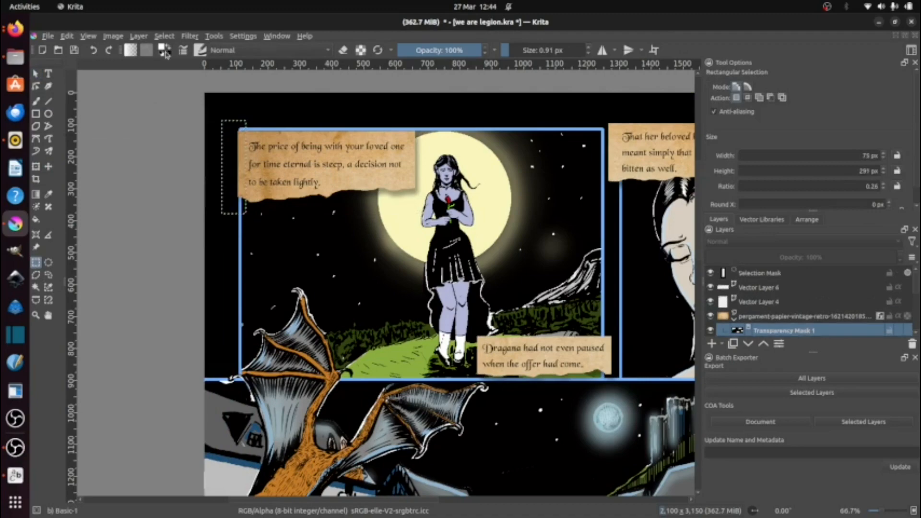
pyautogui.press('b')
pyautogui.press(']')
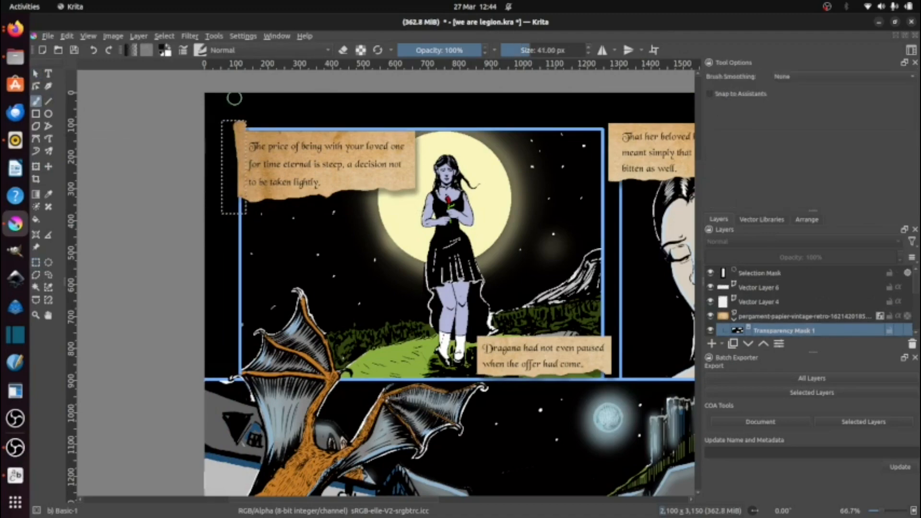
# Step: Try to move the panel borders on Vector Layer 2 above the parchment captions in the layer stack
pyautogui.hscroll(5, 361, 319)
pyautogui.scroll(-10, 361, 287)
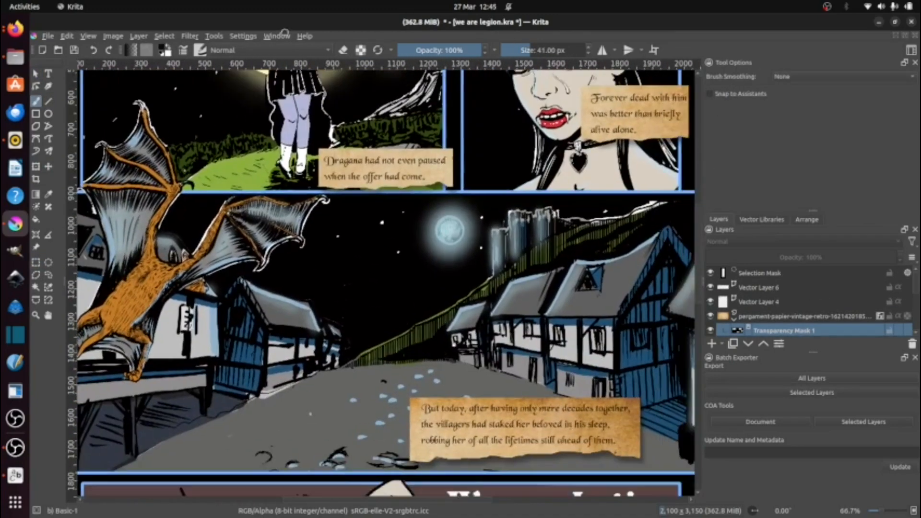
pyautogui.scroll(-4, 360, 288)
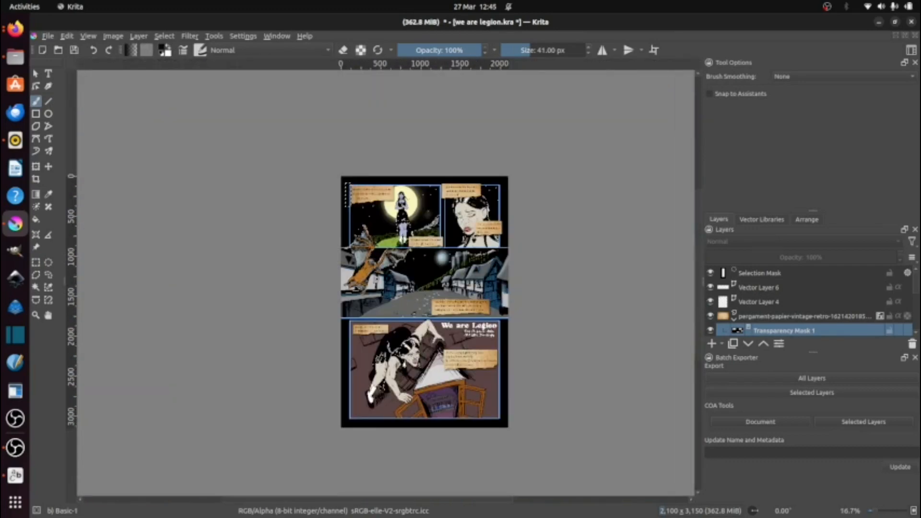
pyautogui.scroll(5, 489, 260)
pyautogui.moveTo(341, 275); pyautogui.dragTo(736, 315)
pyautogui.moveTo(514, 345); pyautogui.dragTo(356, 383)
pyautogui.moveTo(813, 212); pyautogui.dragTo(813, 99)
pyautogui.click(711, 318)
pyautogui.click(711, 318)
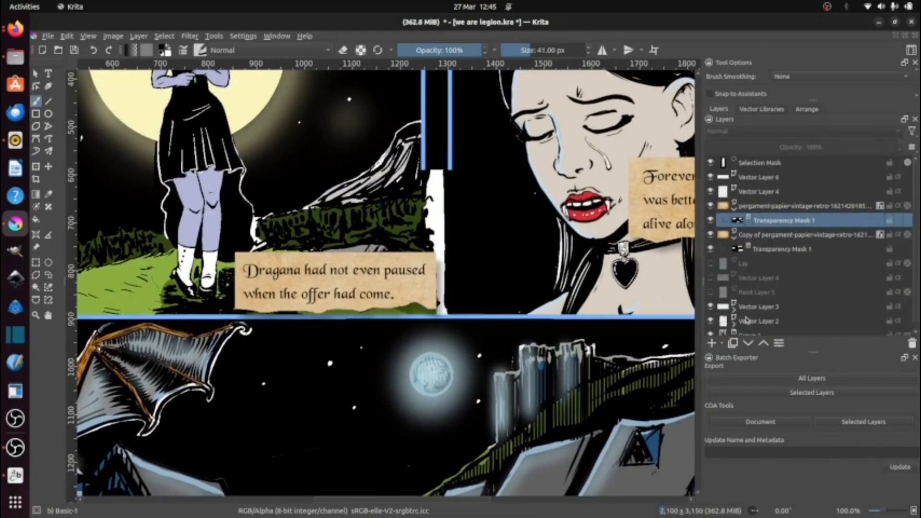
pyautogui.moveTo(749, 320); pyautogui.dragTo(797, 171)
pyautogui.hotkey('ctrl', 'z')
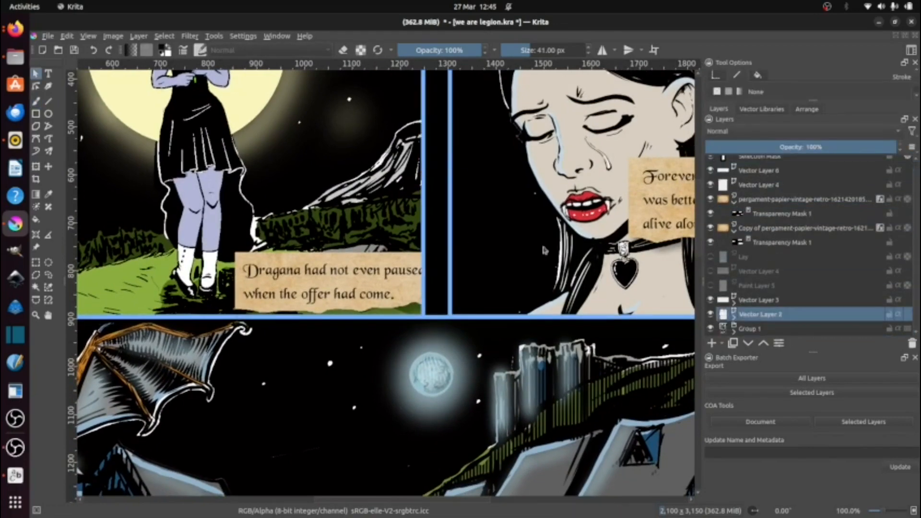
# Step: Save the lettered comic page to we are legion.kra
pyautogui.scroll(-4, 496, 266)
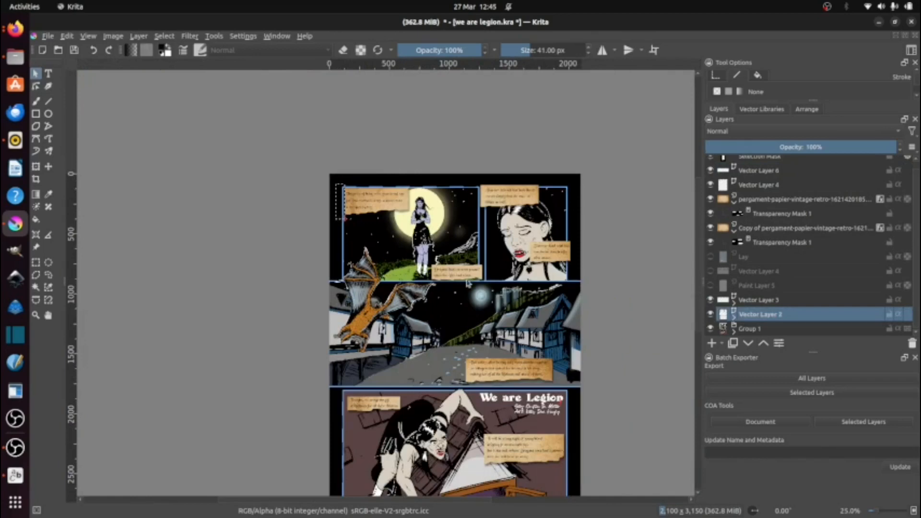
pyautogui.moveTo(303, 305); pyautogui.dragTo(276, 231)
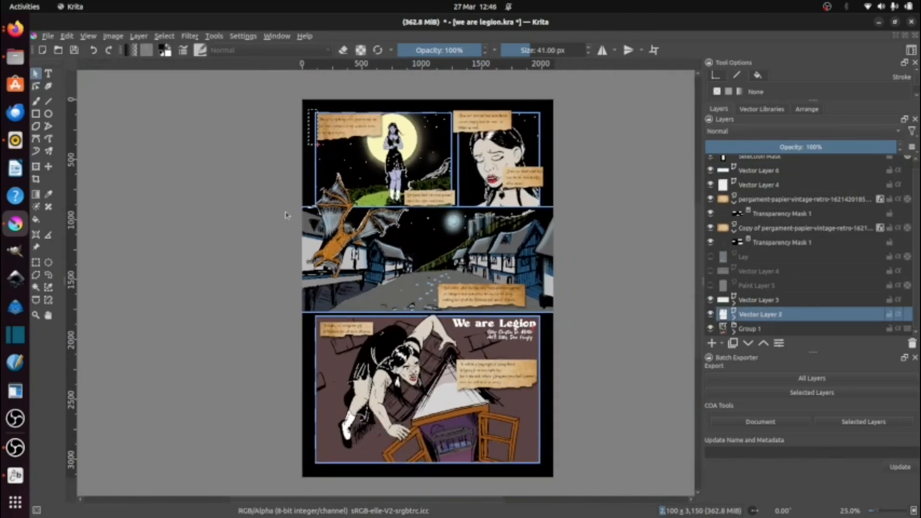
pyautogui.hotkey('ctrl', 's')
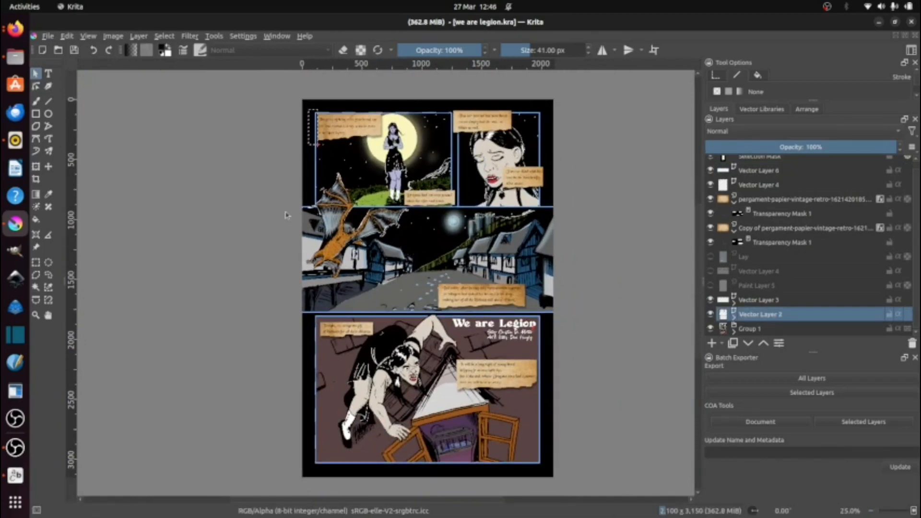